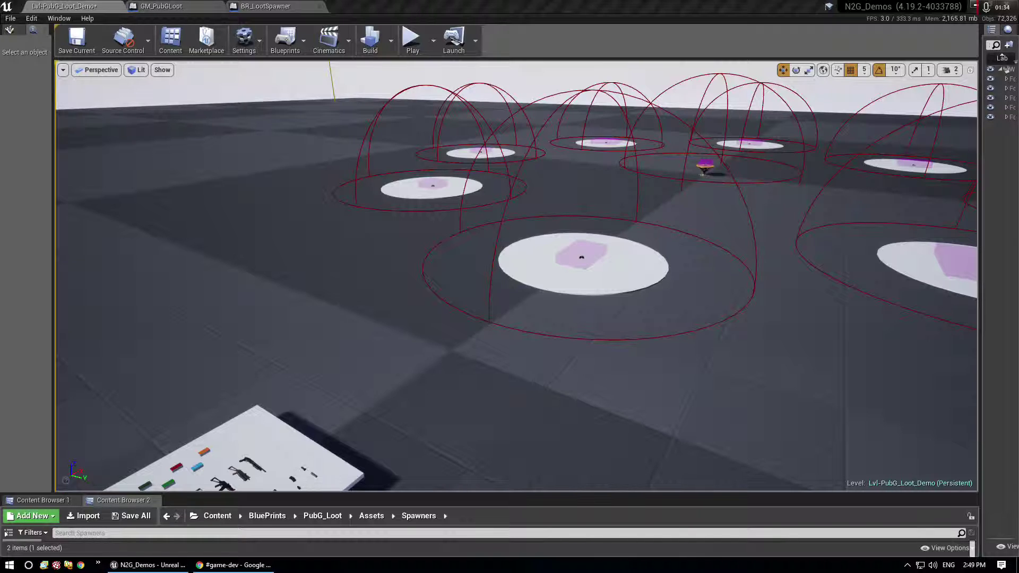
Step: Playtest the level outside the brick building, walk through its empty rooms and back outside, and end the session
{"action": "right_click_drag", "start_coordinate": [327, 254], "coordinate": [371, 241]}
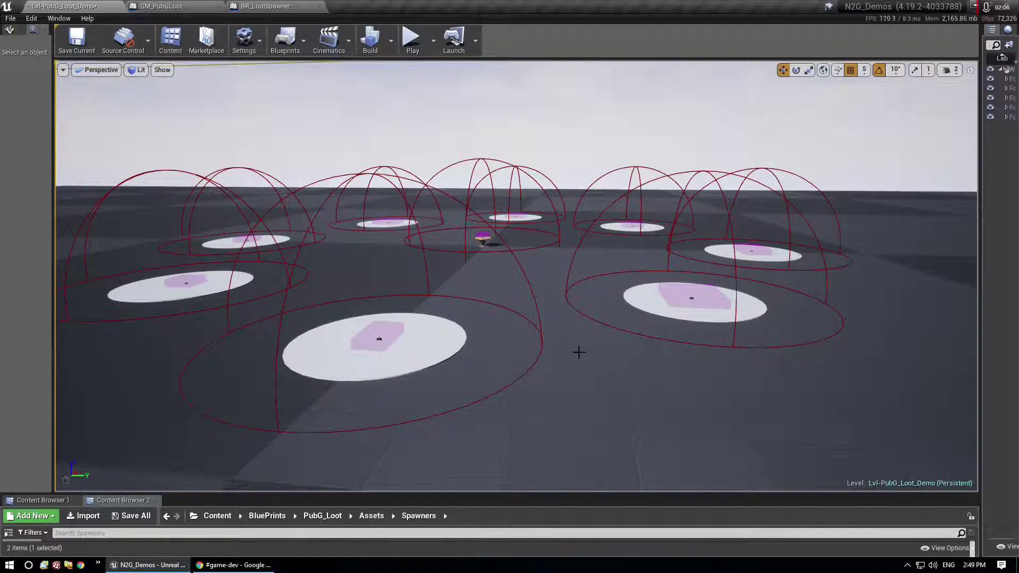
{"action": "right_click_drag", "start_coordinate": [603, 357], "coordinate": [549, 346]}
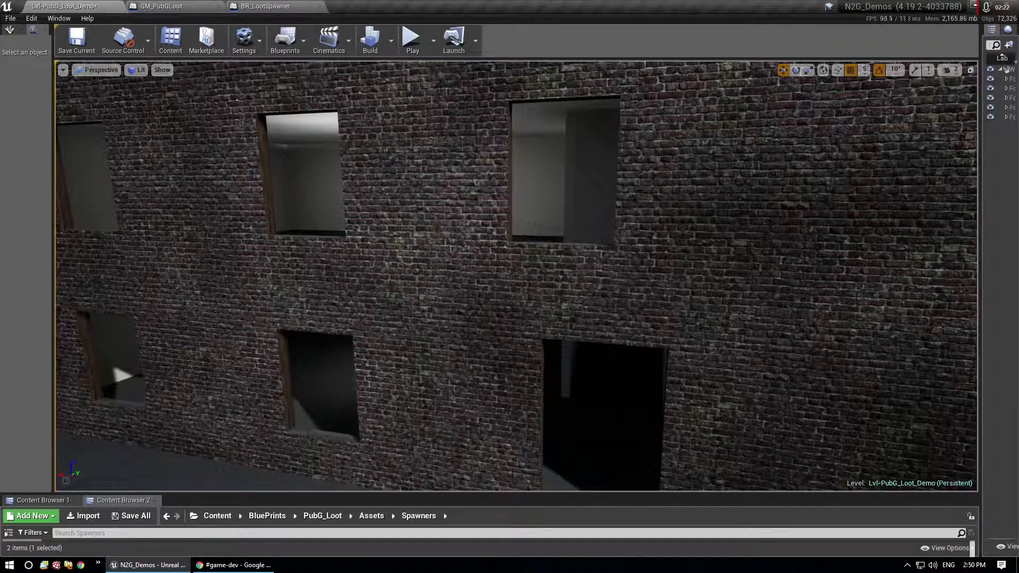
{"action": "left_click", "coordinate": [412, 40]}
{"action": "left_click", "coordinate": [591, 251]}
{"action": "key", "text": "w"}
{"action": "key", "text": "w"}
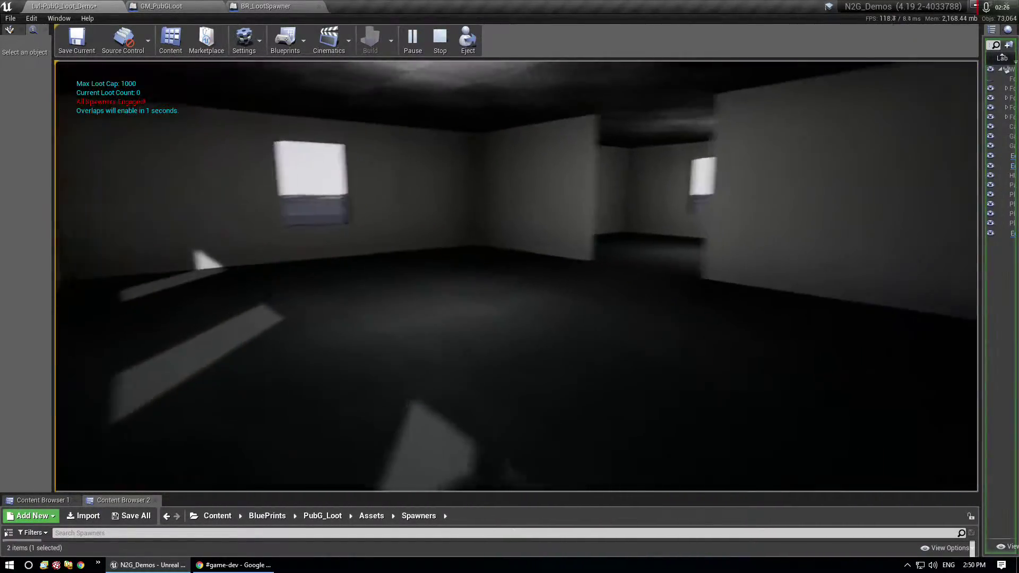
{"action": "key", "text": "w"}
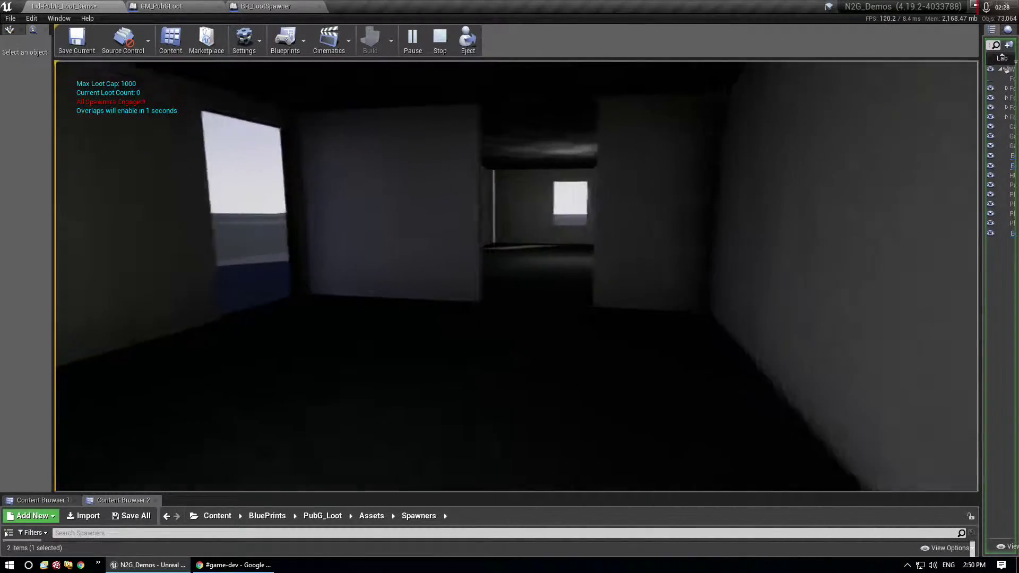
{"action": "key", "text": "w"}
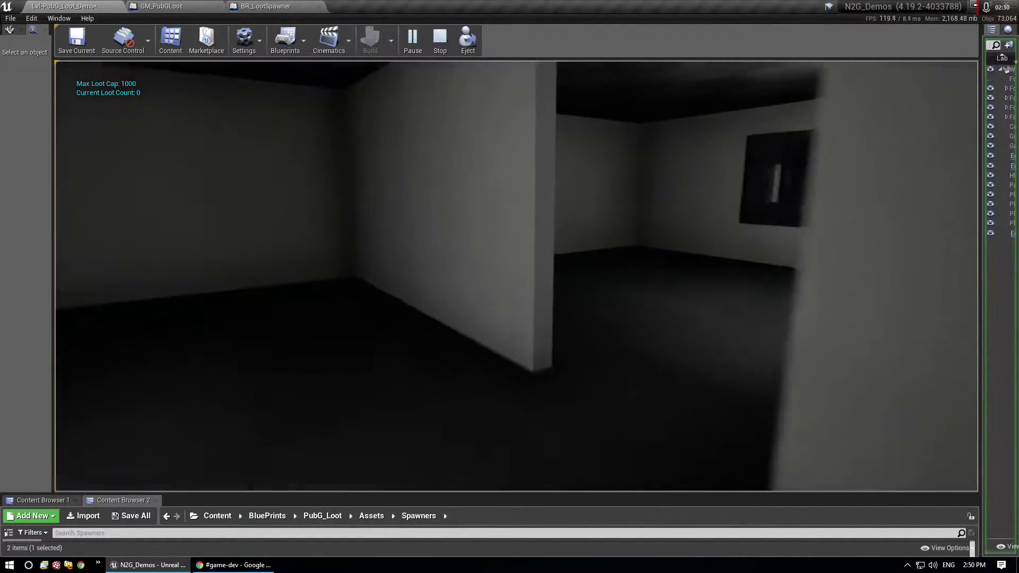
{"action": "key", "text": "w"}
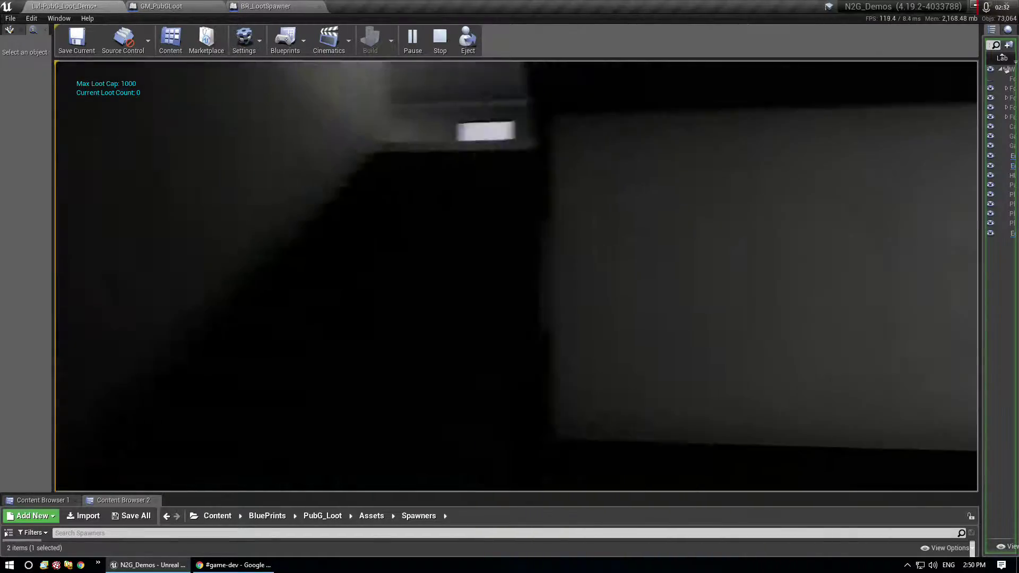
{"action": "key", "text": "w"}
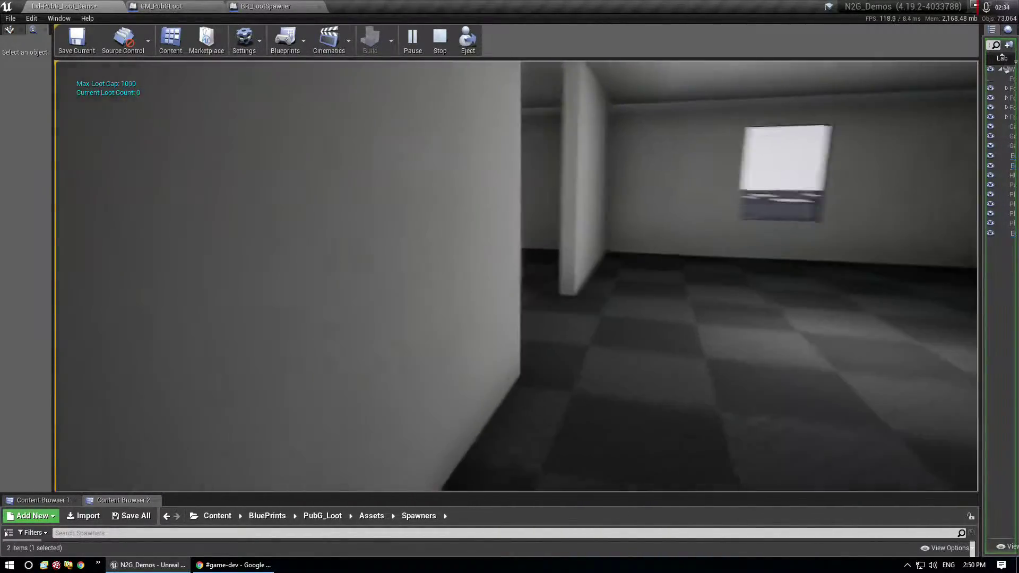
{"action": "key", "text": "w"}
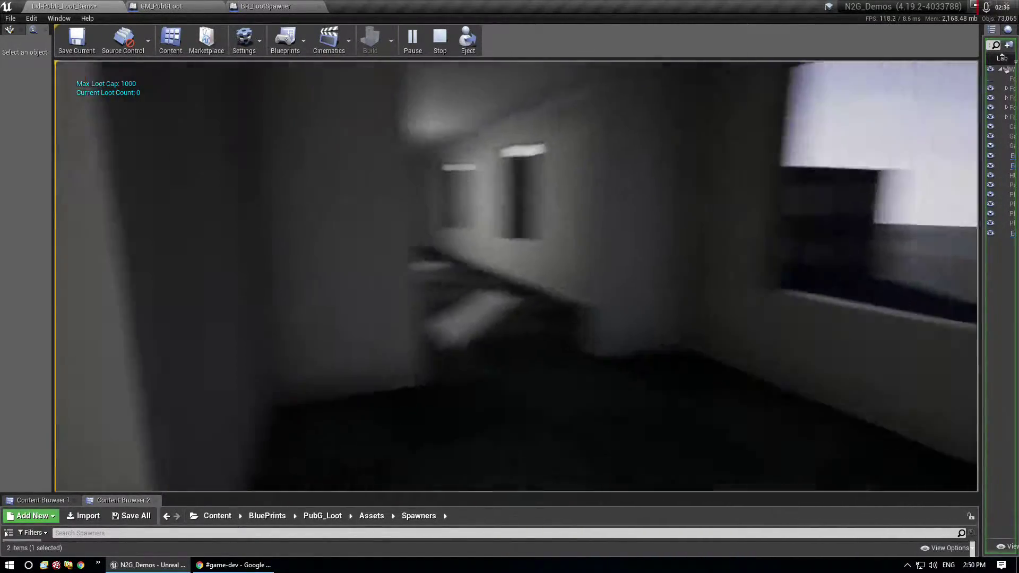
{"action": "key", "text": "w"}
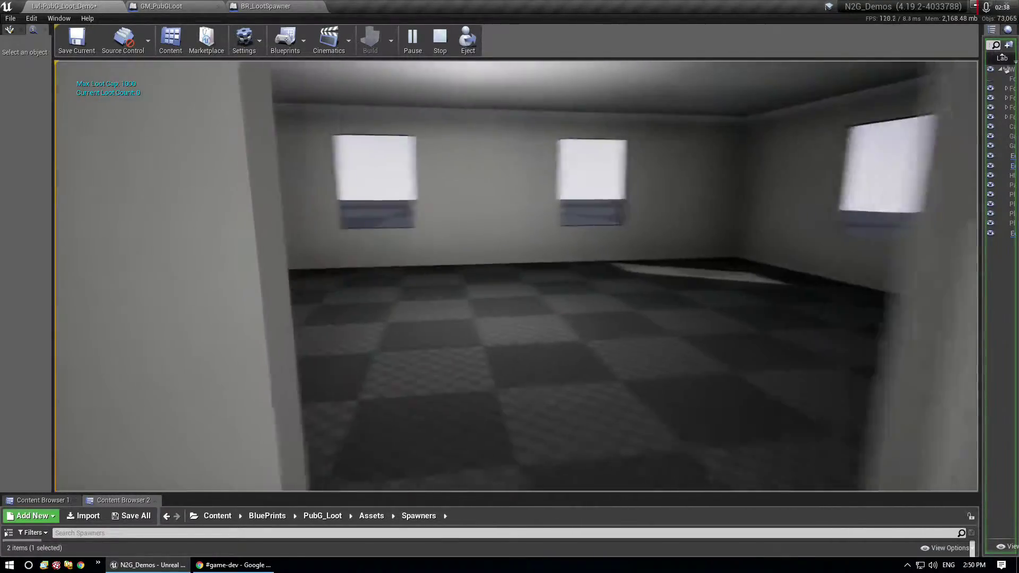
{"action": "key", "text": "w"}
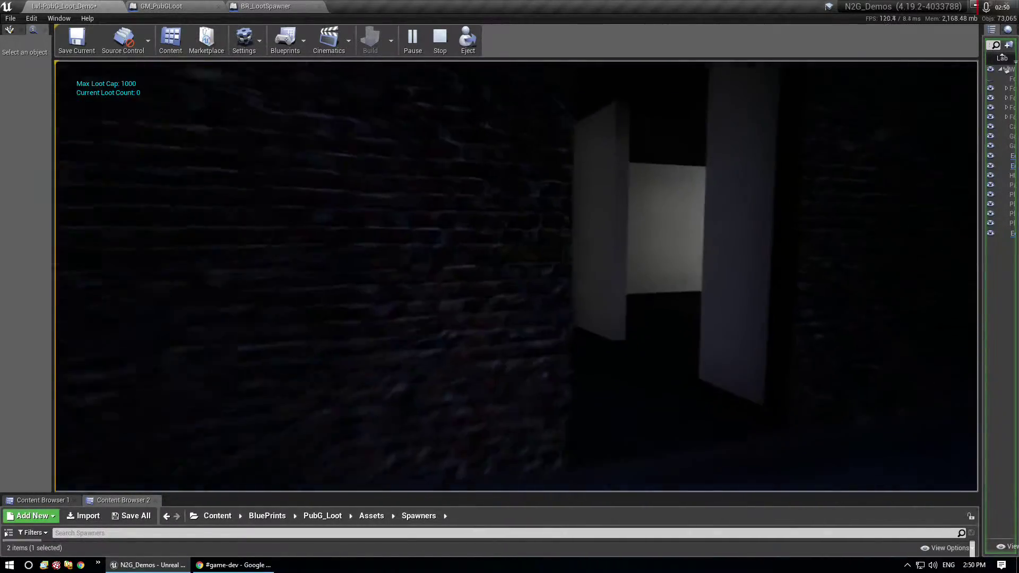
{"action": "key", "text": "s"}
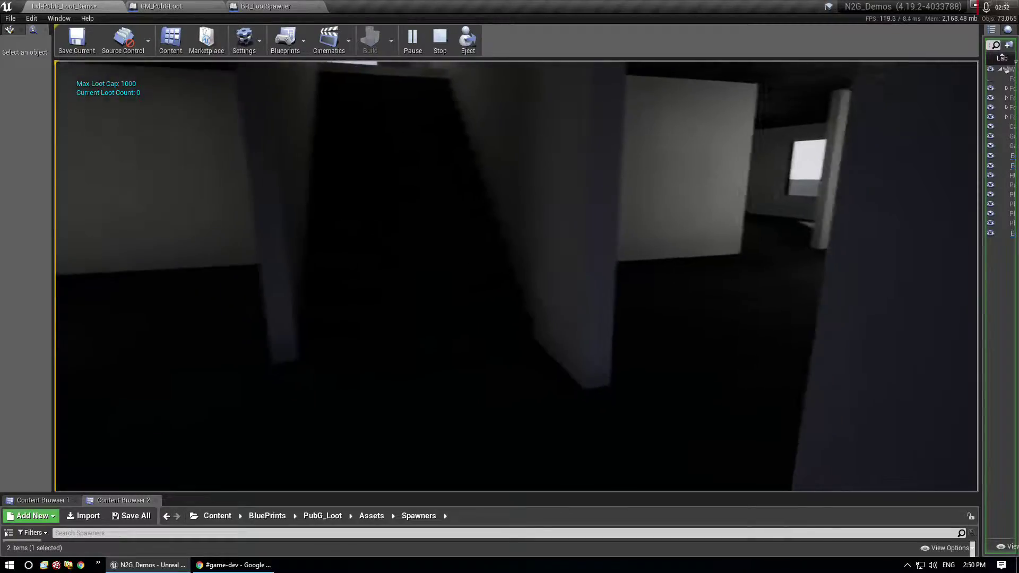
{"action": "key", "text": "w"}
{"action": "key", "text": "w"}
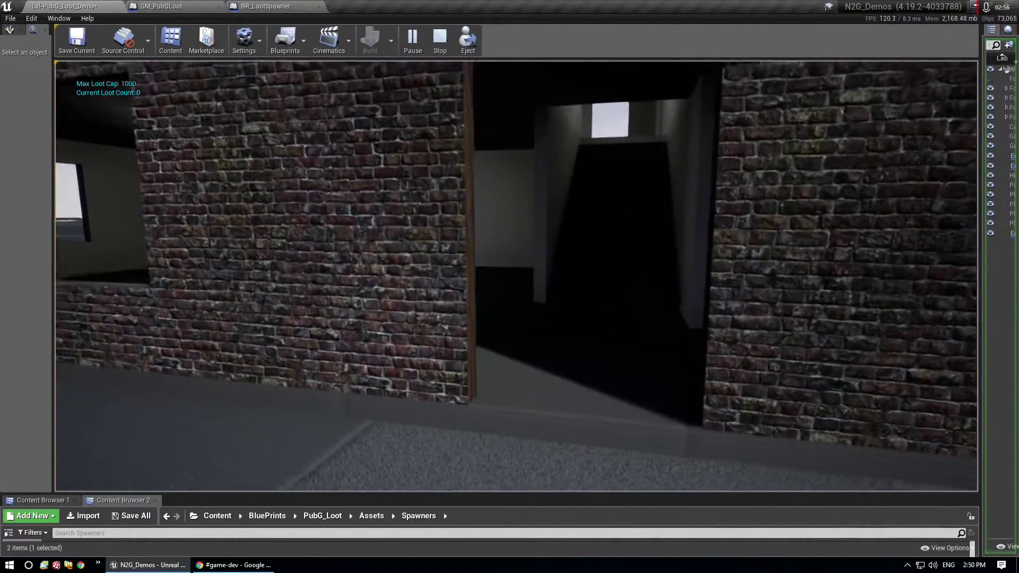
{"action": "key", "text": "Escape"}
Step: Place a BR_LootSpawner from the Spawners folder on the floor of the brick building's ground-floor room
{"action": "key", "text": "s"}
{"action": "right_click_drag", "start_coordinate": [417, 333], "coordinate": [358, 310]}
{"action": "key", "text": "s"}
{"action": "key", "text": "w"}
{"action": "left_click_drag", "start_coordinate": [394, 493], "coordinate": [397, 433]}
{"action": "right_click_drag", "start_coordinate": [374, 345], "coordinate": [378, 371]}
{"action": "key", "text": "w"}
{"action": "left_click_drag", "start_coordinate": [21, 498], "coordinate": [402, 242]}
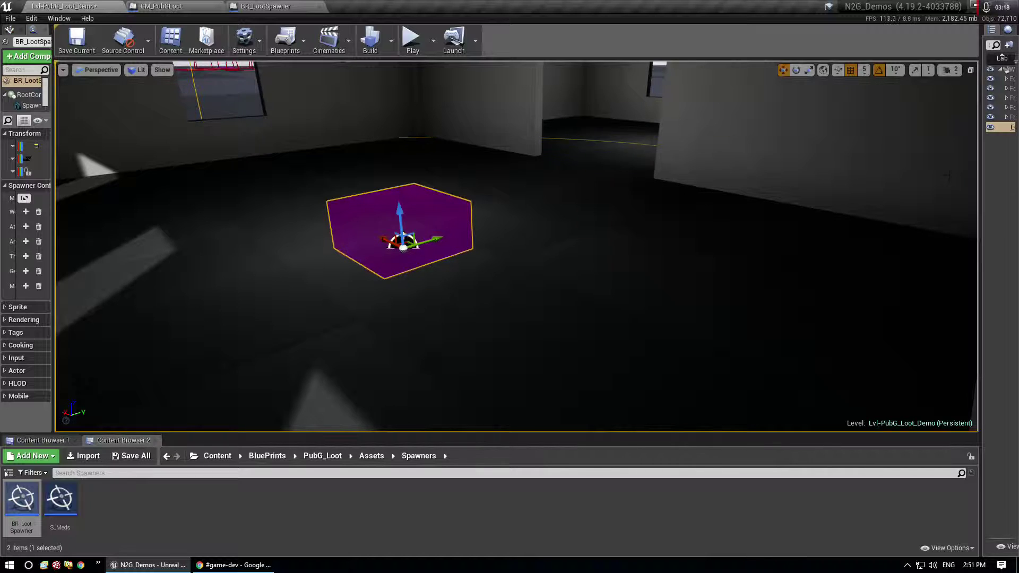
Step: Widen the World Outliner and Details panels, undoing a trial upward move of the loot spawner
{"action": "left_click_drag", "start_coordinate": [981, 189], "coordinate": [922, 190]}
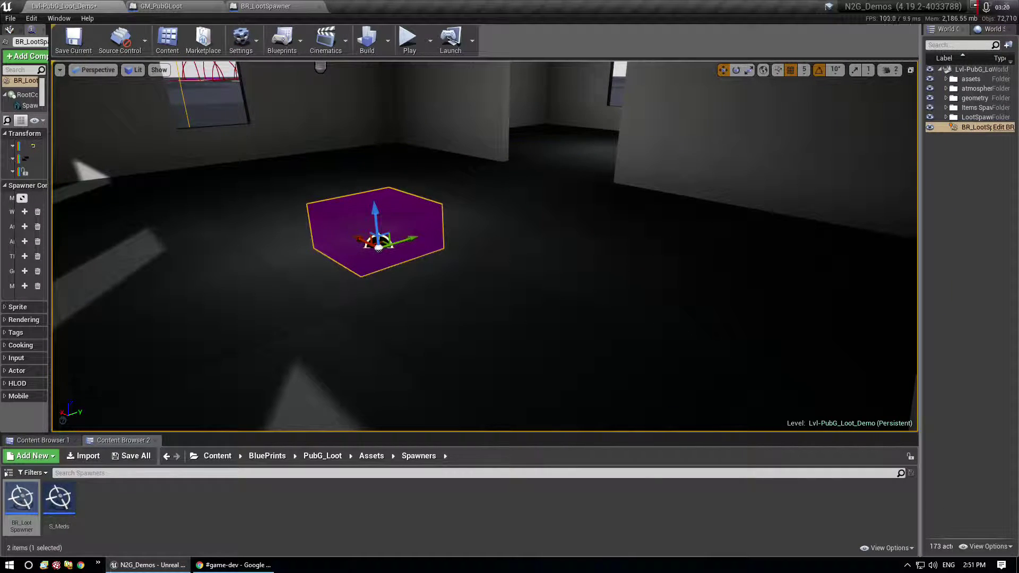
{"action": "left_click_drag", "start_coordinate": [379, 211], "coordinate": [377, 186]}
{"action": "key", "text": "ctrl+z"}
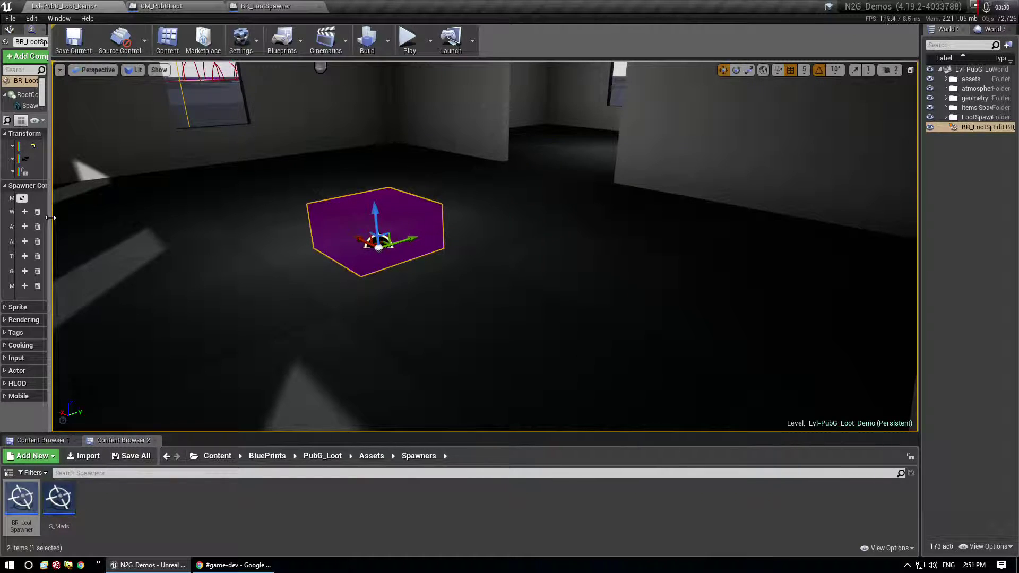
{"action": "left_click_drag", "start_coordinate": [50, 239], "coordinate": [226, 238]}
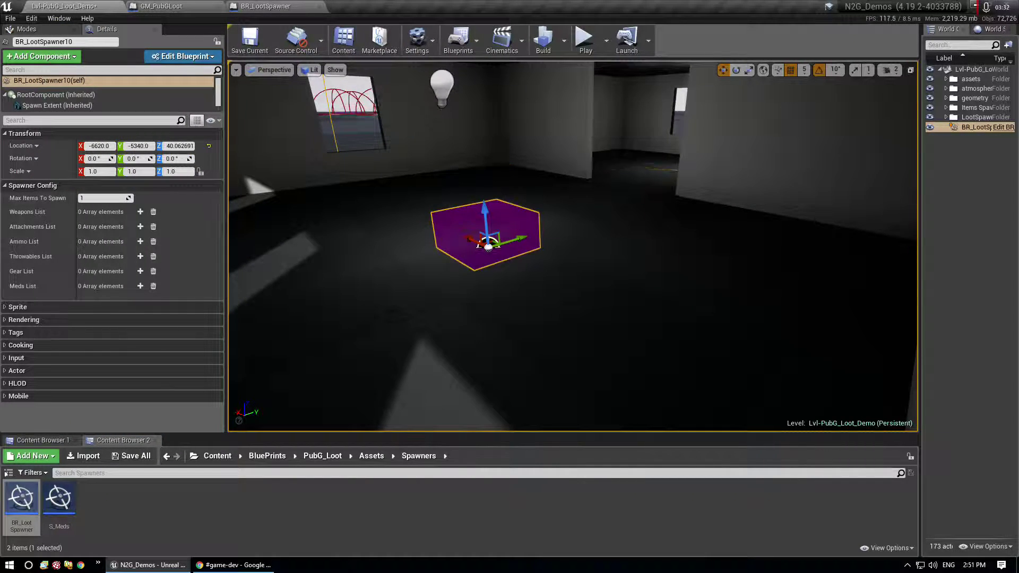
Step: Playtest from outside the building, walk into the spawner's room with all its item lists empty, and end the session
{"action": "right_click_drag", "start_coordinate": [573, 245], "coordinate": [493, 259]}
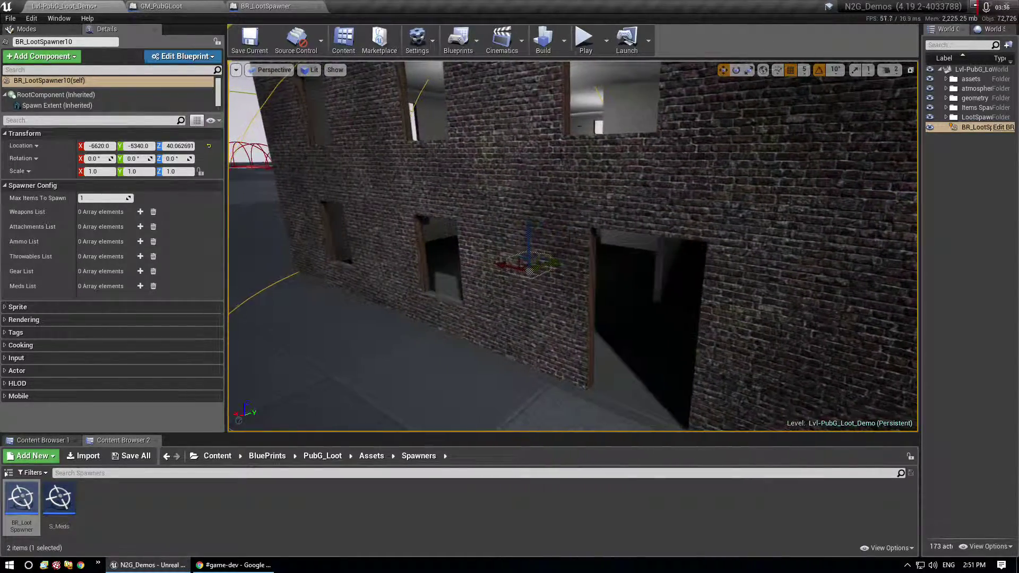
{"action": "left_click", "coordinate": [584, 40]}
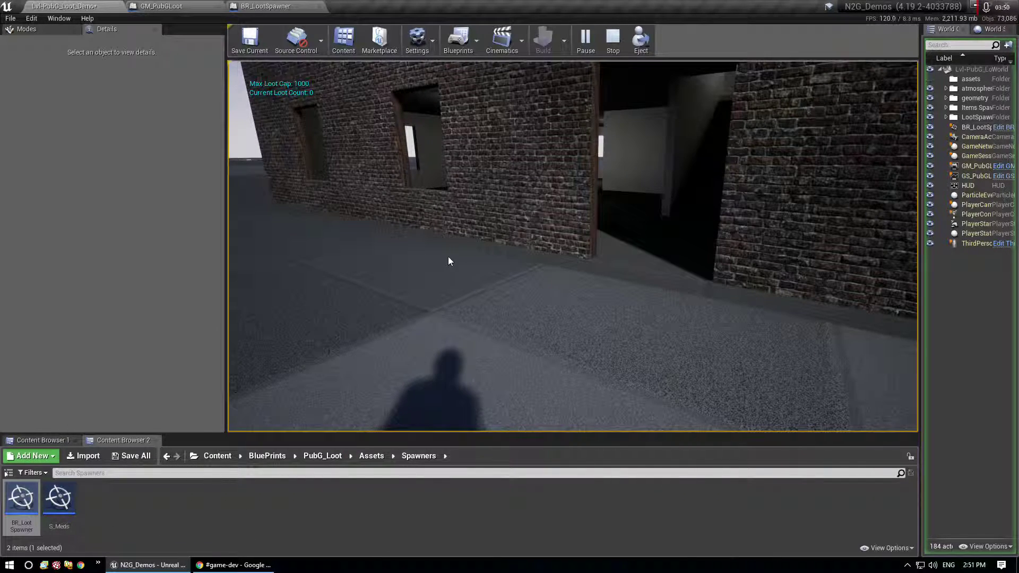
{"action": "left_click", "coordinate": [535, 274]}
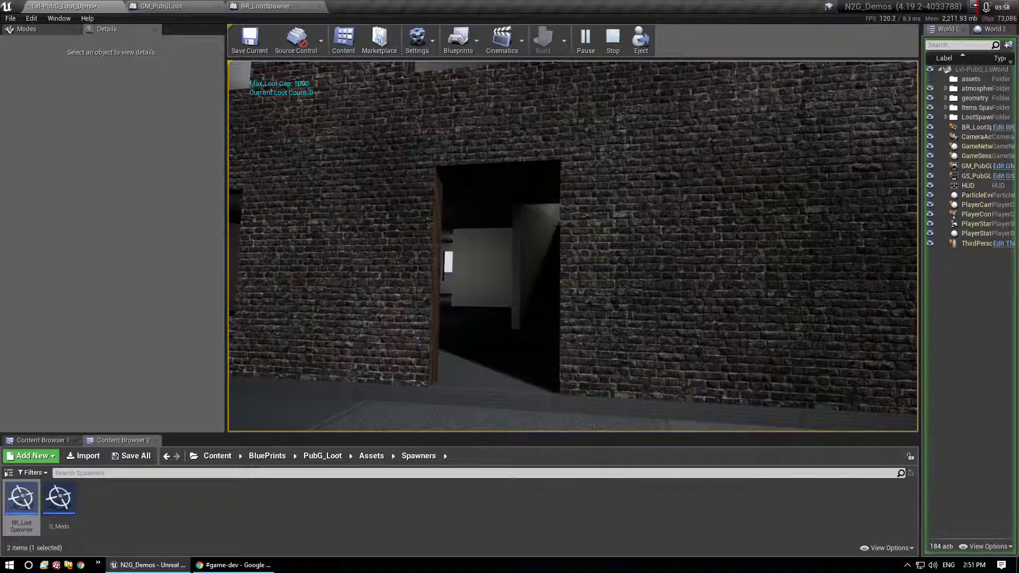
{"action": "key", "text": "w"}
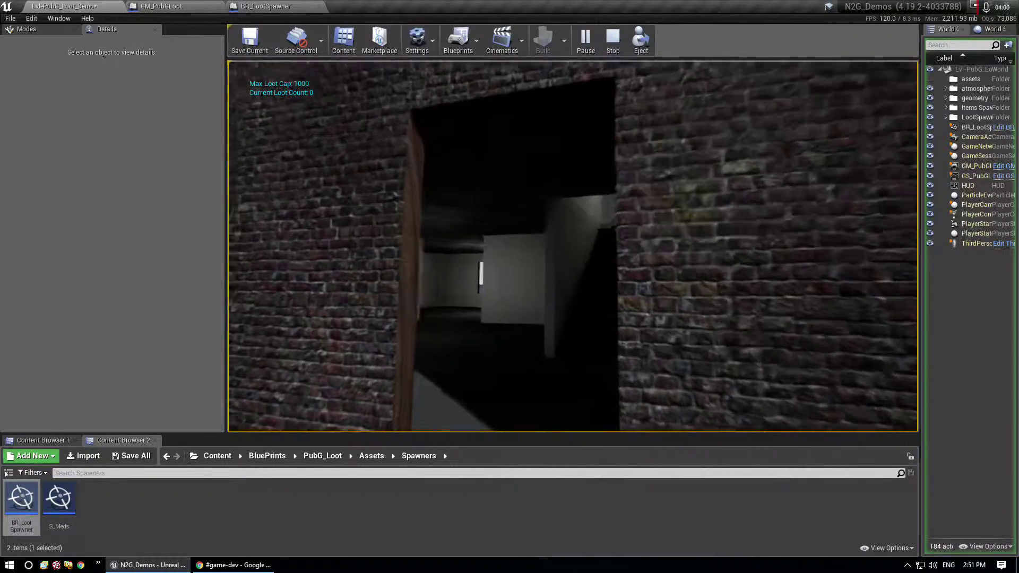
{"action": "key", "text": "w"}
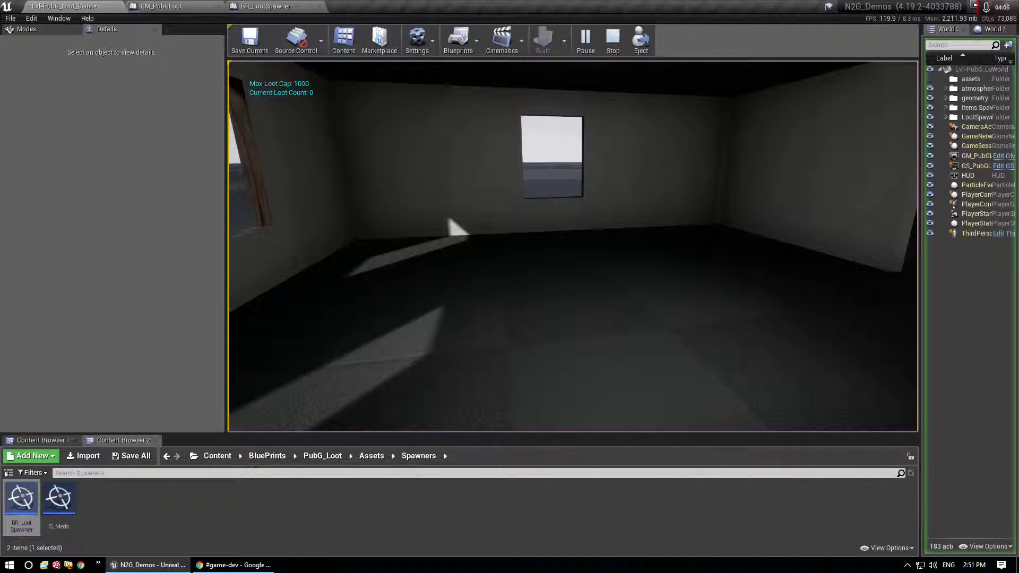
{"action": "key", "text": "w"}
{"action": "key", "text": "w"}
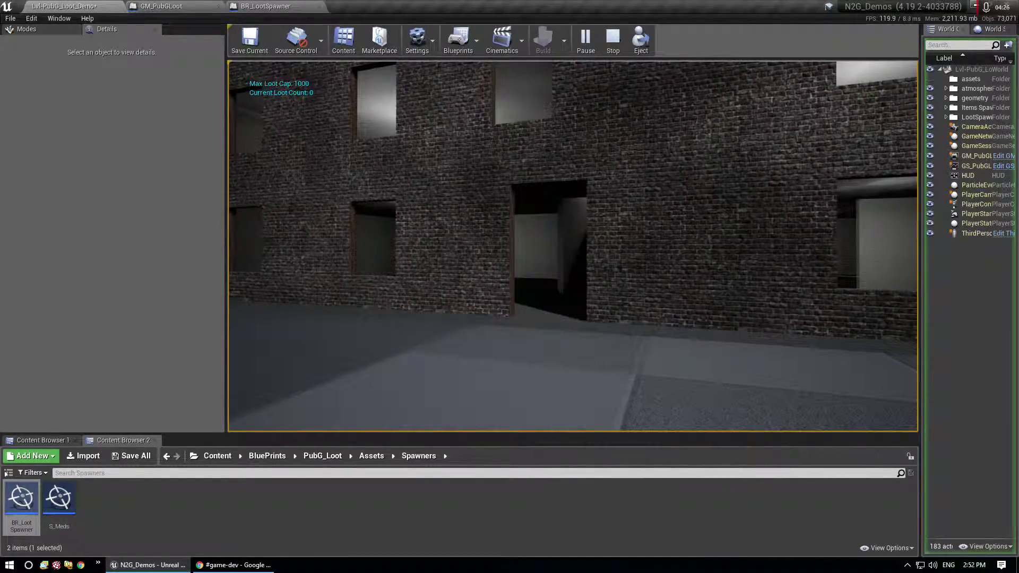
{"action": "key", "text": "Escape"}
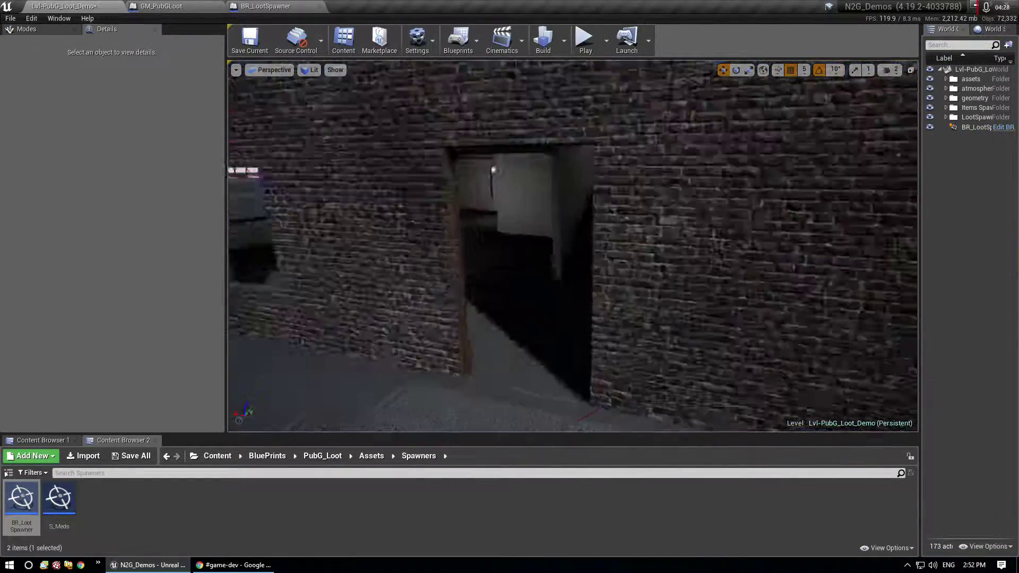
Step: Select the loot spawner inside the building and set its Max Items To Spawn to 1
{"action": "key", "text": "w"}
{"action": "right_click_drag", "start_coordinate": [462, 239], "coordinate": [517, 255]}
{"action": "key", "text": "w"}
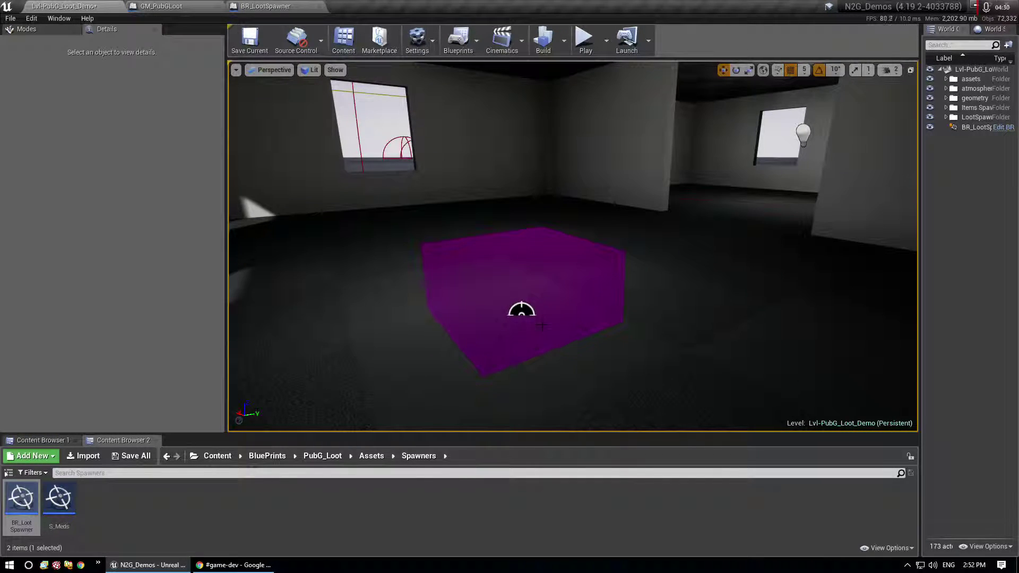
{"action": "left_click", "coordinate": [522, 310]}
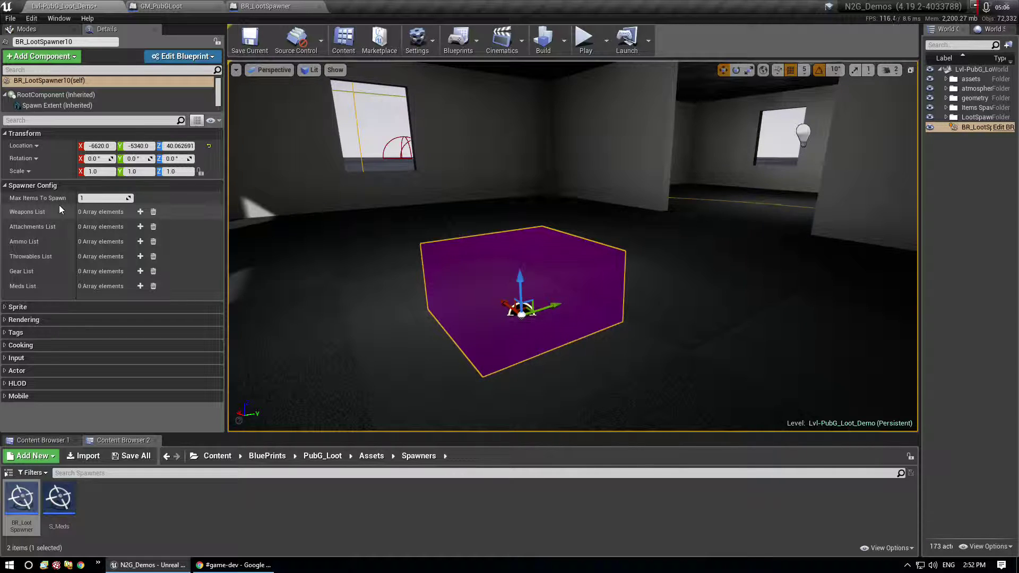
{"action": "left_click", "coordinate": [95, 199]}
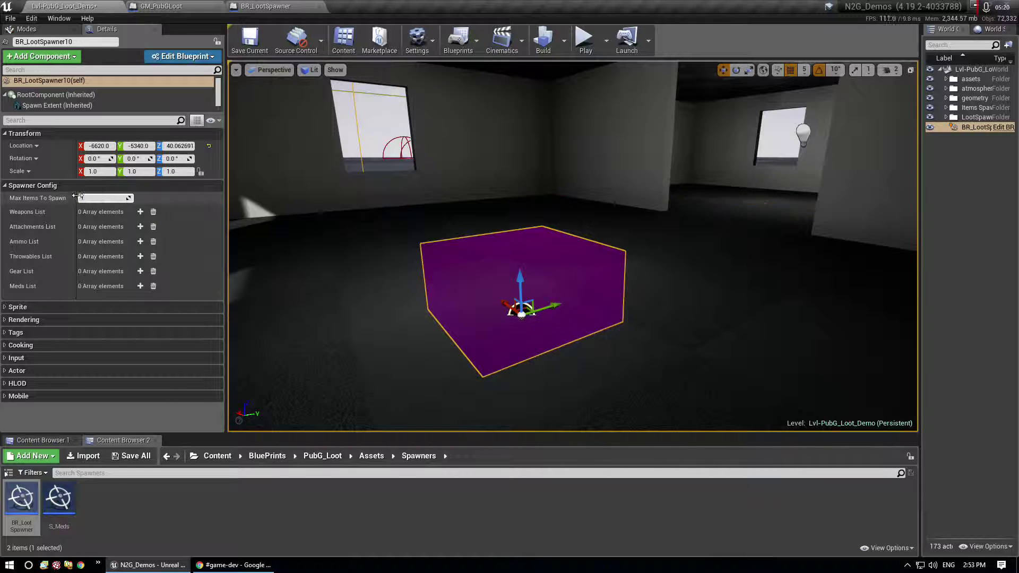
{"action": "type", "text": "1"}
{"action": "key", "text": "Return"}
Step: Add one entry to the loot spawner's Weapons List and set it to Mossberg 500
{"action": "left_click", "coordinate": [139, 212]}
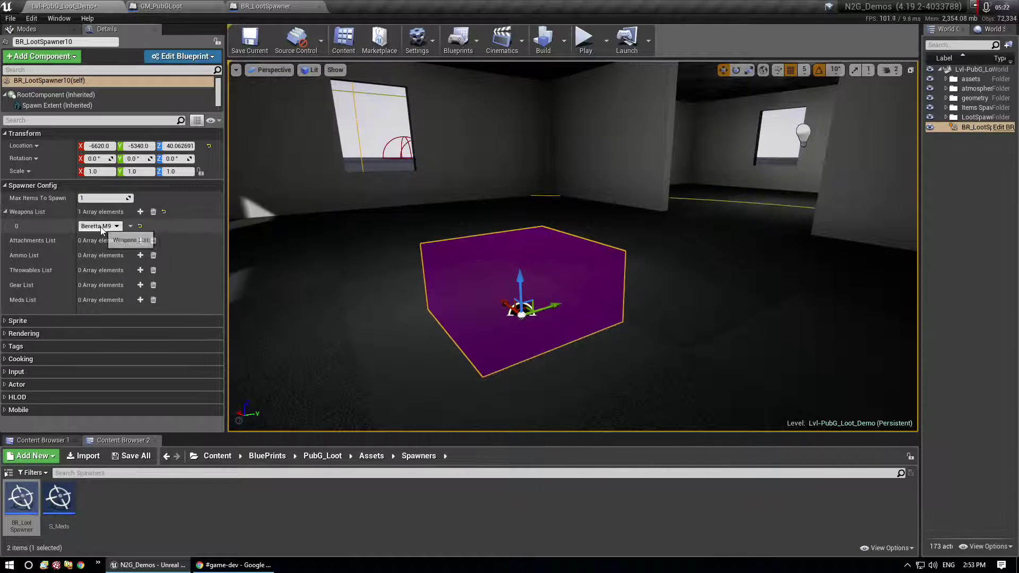
{"action": "left_click", "coordinate": [100, 226]}
{"action": "left_click", "coordinate": [100, 250]}
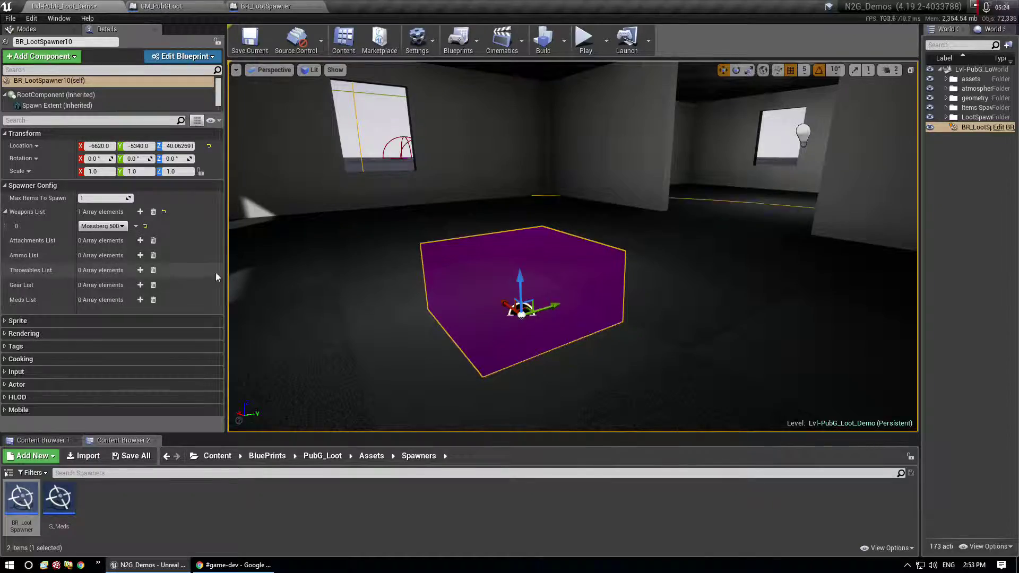
Step: Playtest from outside the building, walk in to check the loot spawned from the Mossberg 500 entry, and end the session
{"action": "right_click_drag", "start_coordinate": [477, 254], "coordinate": [467, 233]}
{"action": "left_click", "coordinate": [585, 39]}
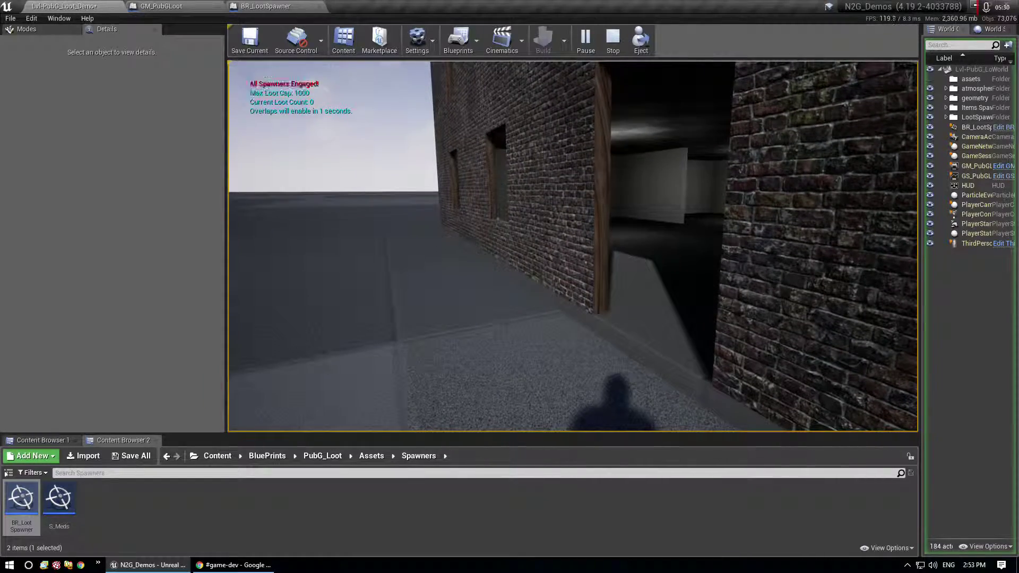
{"action": "key", "text": "w"}
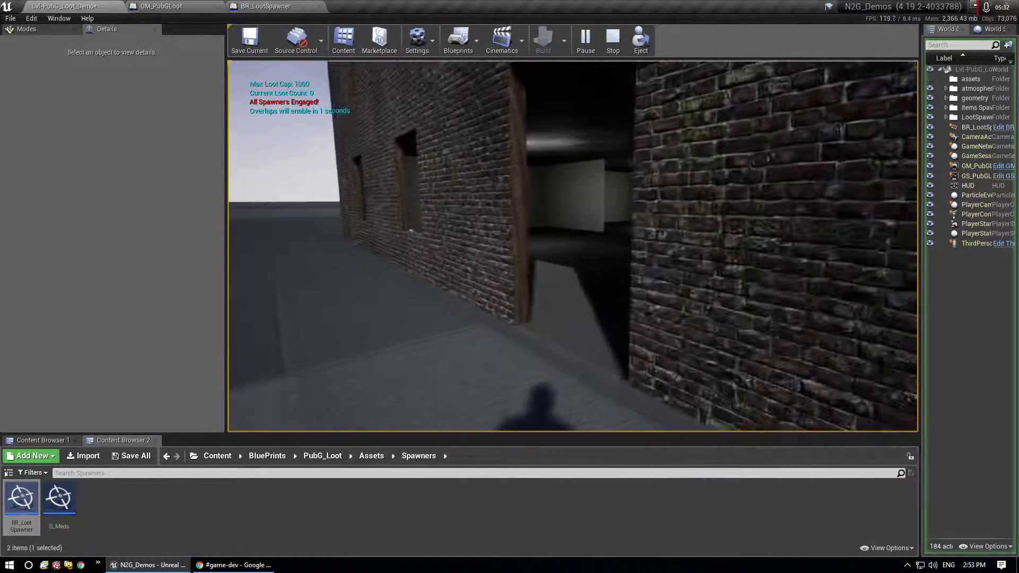
{"action": "key", "text": "w"}
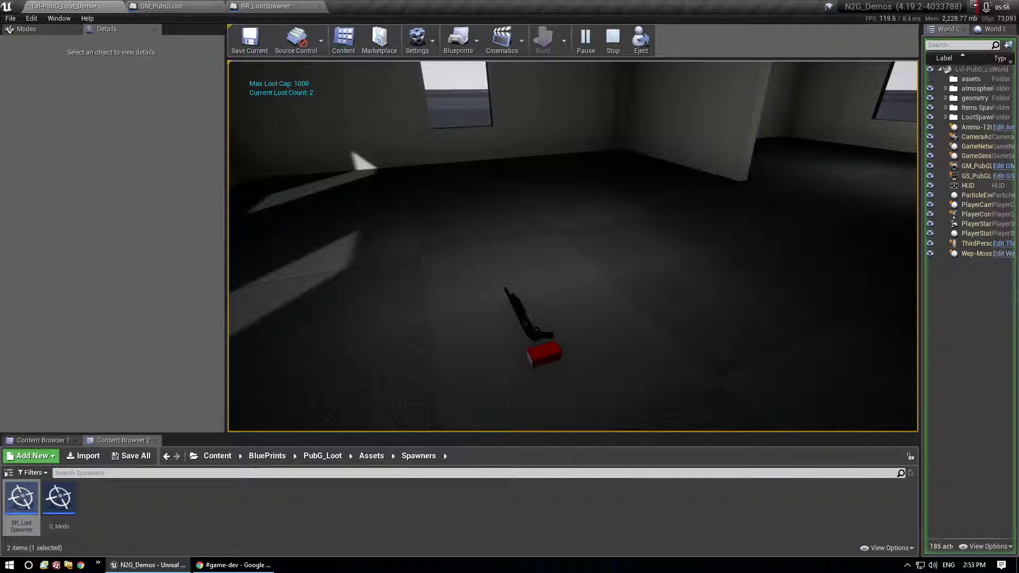
{"action": "key", "text": "w"}
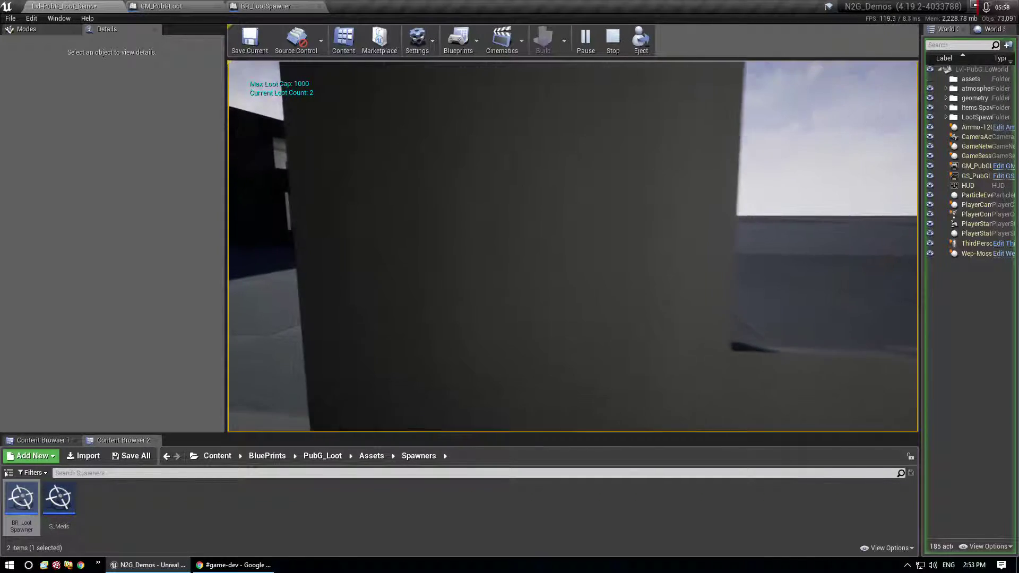
{"action": "key", "text": "Escape"}
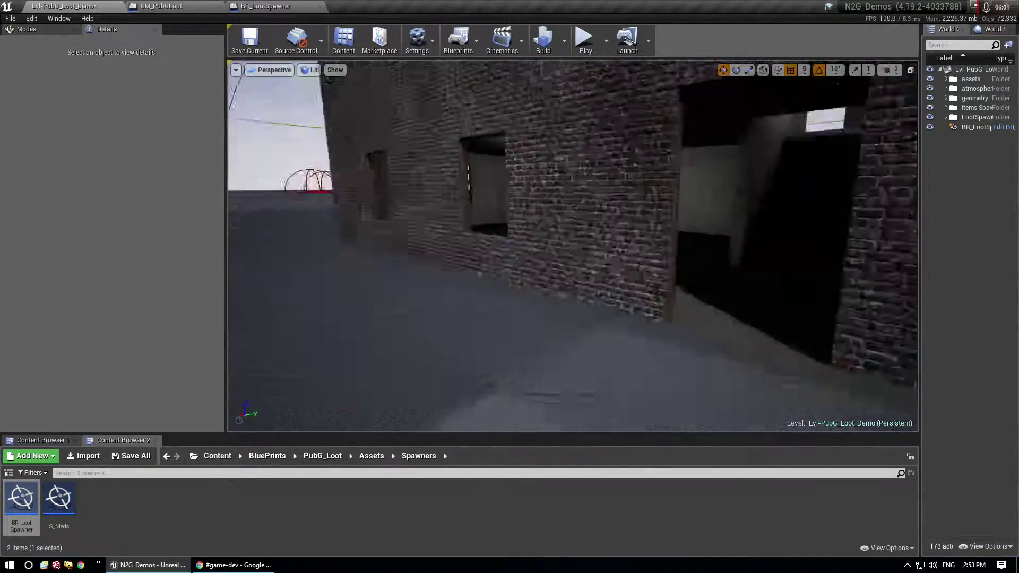
Step: Start another playtest outside the doorway, enter the room to check the Mossberg 500 and ammo loot again, and end the session
{"action": "right_click_drag", "start_coordinate": [573, 247], "coordinate": [555, 212]}
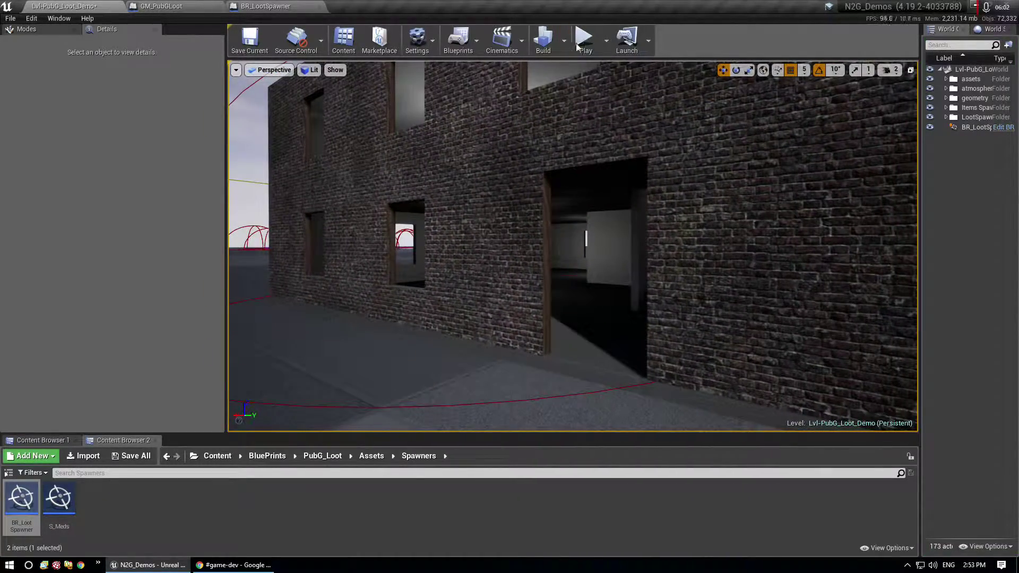
{"action": "left_click", "coordinate": [567, 51]}
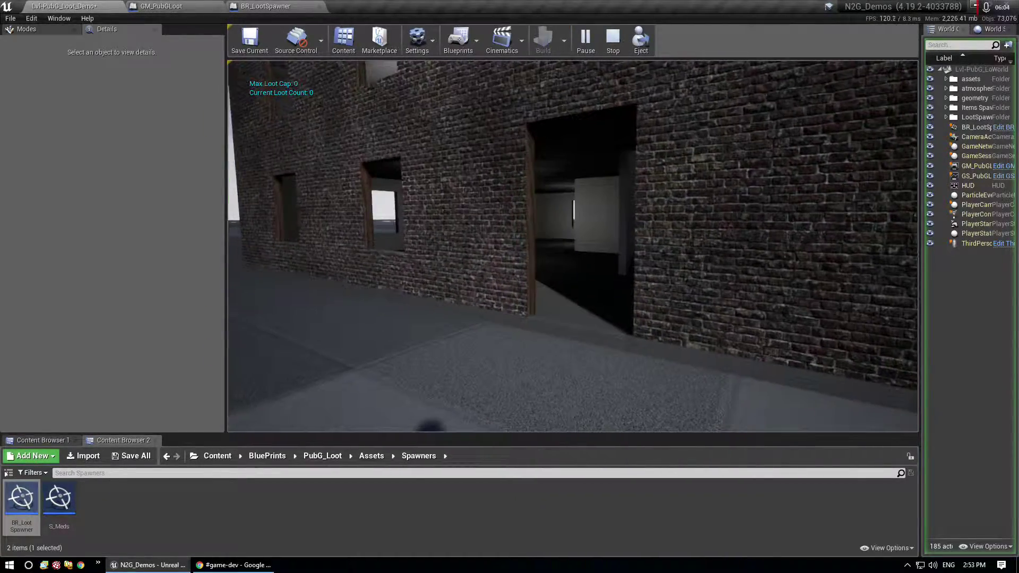
{"action": "key", "text": "w"}
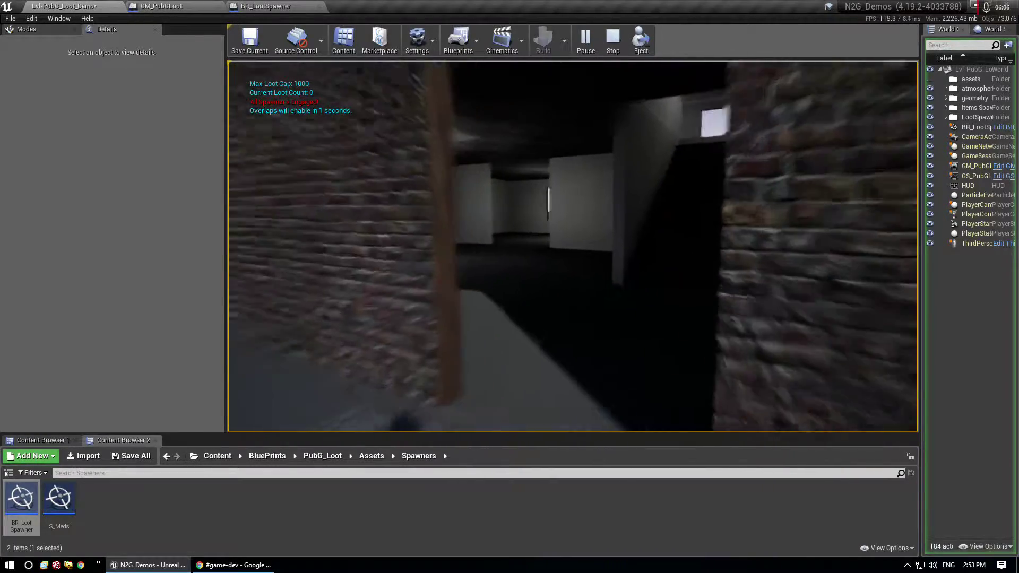
{"action": "key", "text": "w"}
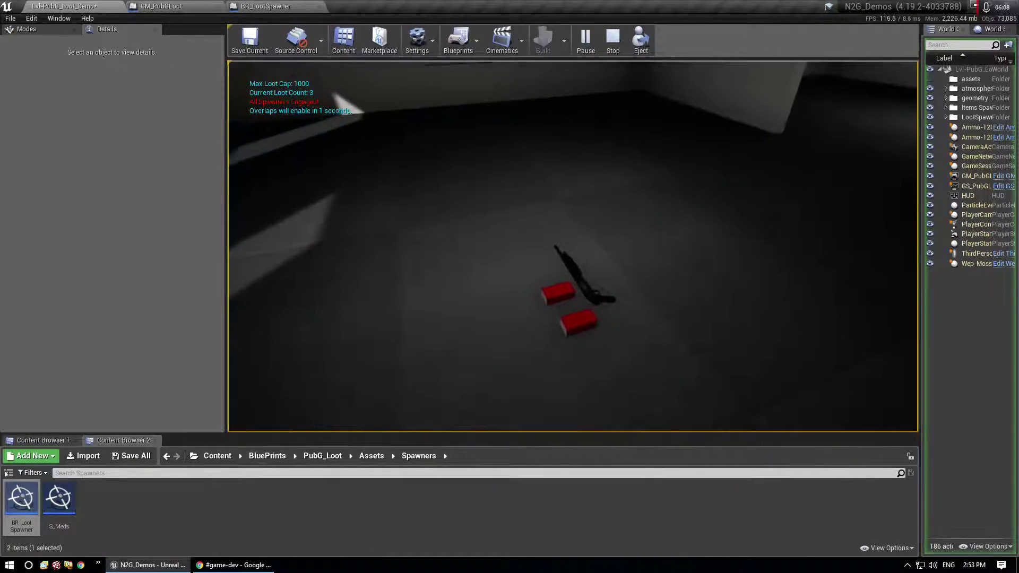
{"action": "key", "text": "w"}
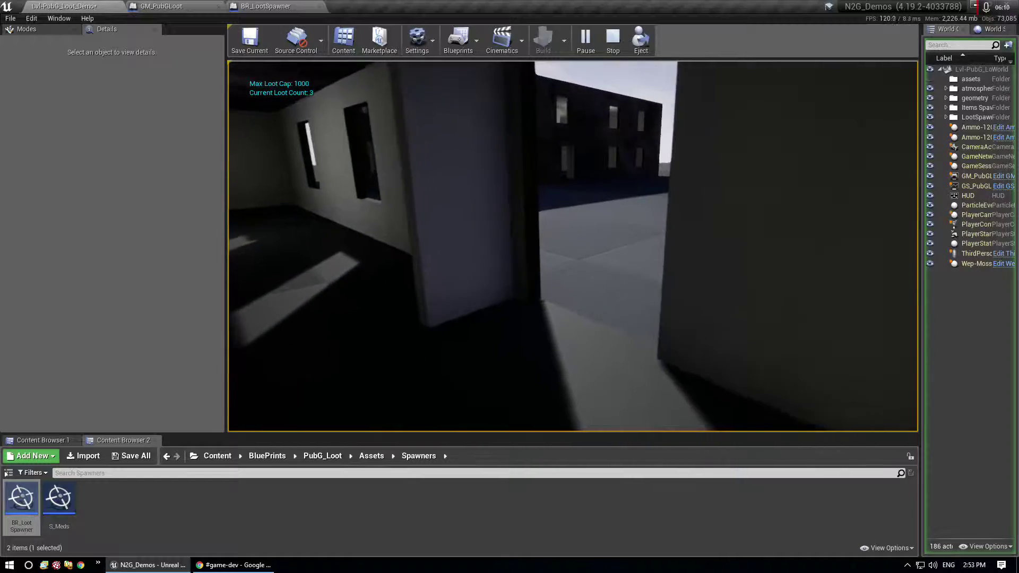
{"action": "key", "text": "w"}
{"action": "key", "text": "Escape"}
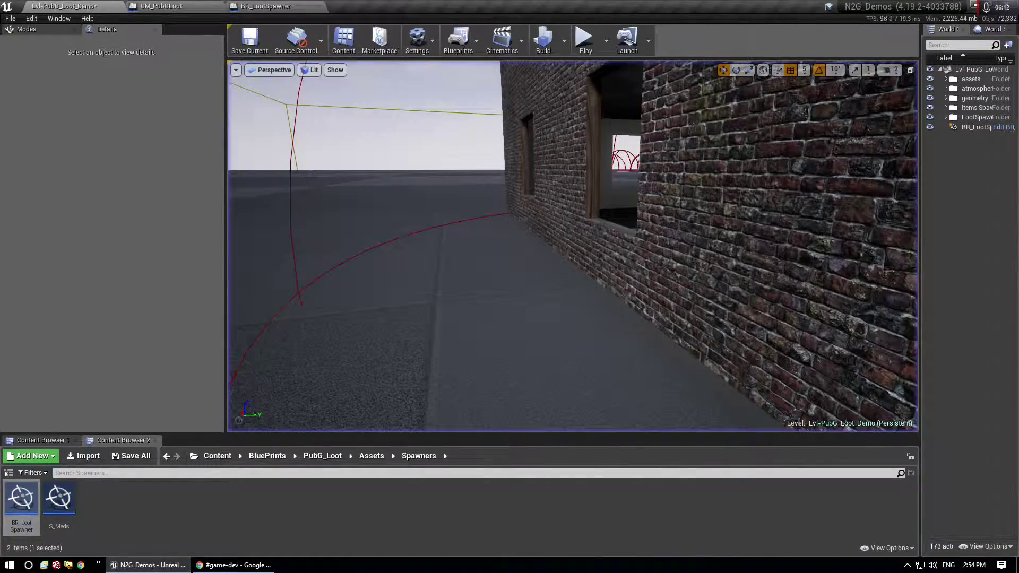
Step: Select the loot spawner in the room and move it closer to the windowed wall, to about X -6310, Y -5565
{"action": "mouse_move", "coordinate": [454, 296]}
{"action": "right_mouse_down"}
{"action": "mouse_move", "coordinate": [494, 298]}
{"action": "mouse_move", "coordinate": [453, 296]}
{"action": "right_mouse_up"}
{"action": "key", "text": "w"}
{"action": "left_click", "coordinate": [526, 260]}
{"action": "right_click_drag", "start_coordinate": [526, 260], "coordinate": [509, 234]}
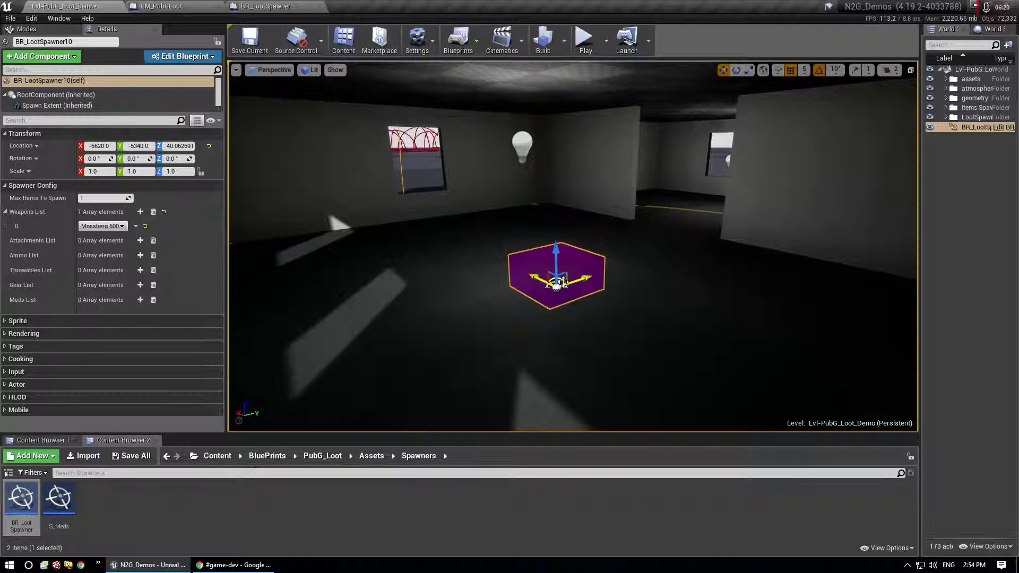
{"action": "left_click_drag", "start_coordinate": [561, 282], "coordinate": [357, 264]}
Step: Add two more entries to the loot spawner's Weapons List, set to Beretta M9 and Colt 45
{"action": "left_click", "coordinate": [112, 227]}
{"action": "left_click", "coordinate": [112, 229]}
{"action": "left_click", "coordinate": [140, 212]}
{"action": "left_click", "coordinate": [140, 212]}
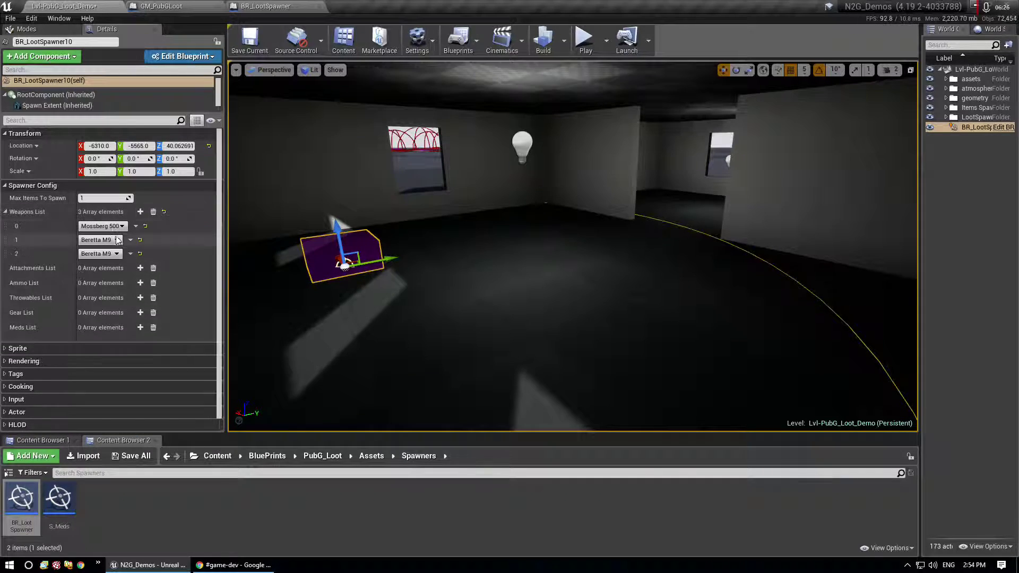
{"action": "left_click", "coordinate": [113, 240]}
{"action": "left_click", "coordinate": [111, 249]}
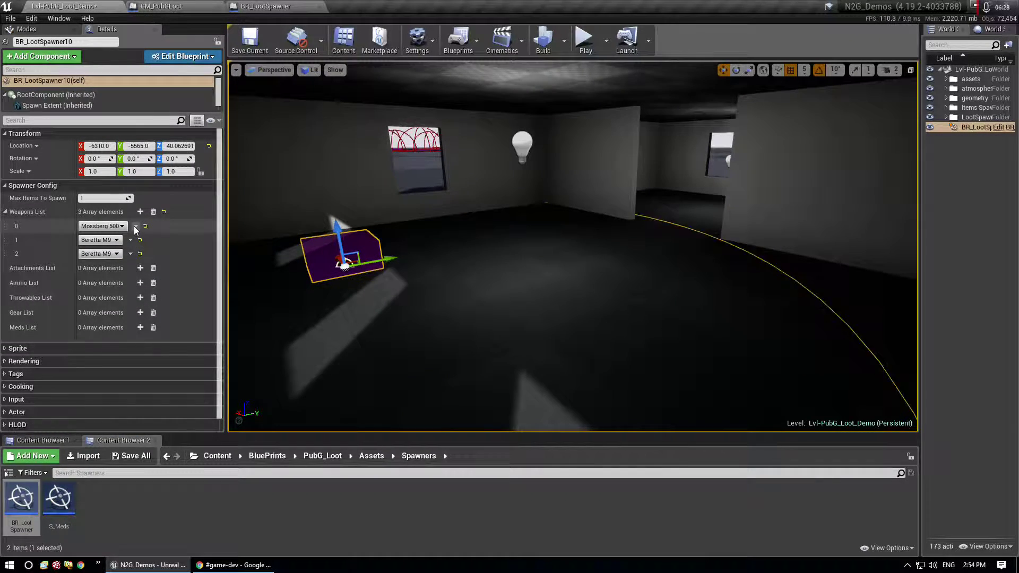
{"action": "left_click", "coordinate": [115, 254]}
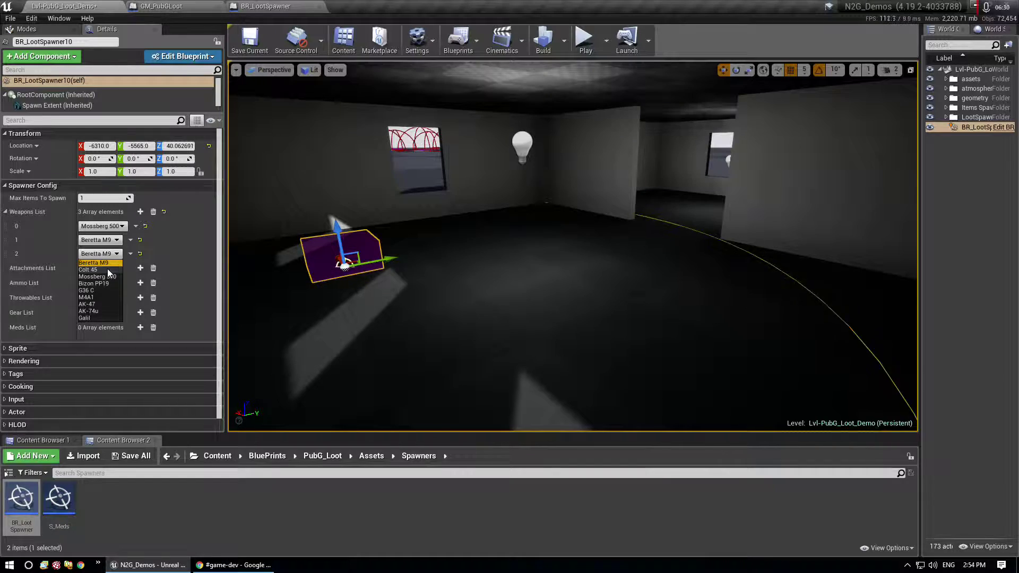
{"action": "left_click", "coordinate": [108, 269]}
Step: Place a second BR_LootSpawner on the floor of the same room at about X -6445, Y -5245
{"action": "right_click_drag", "start_coordinate": [513, 309], "coordinate": [476, 296]}
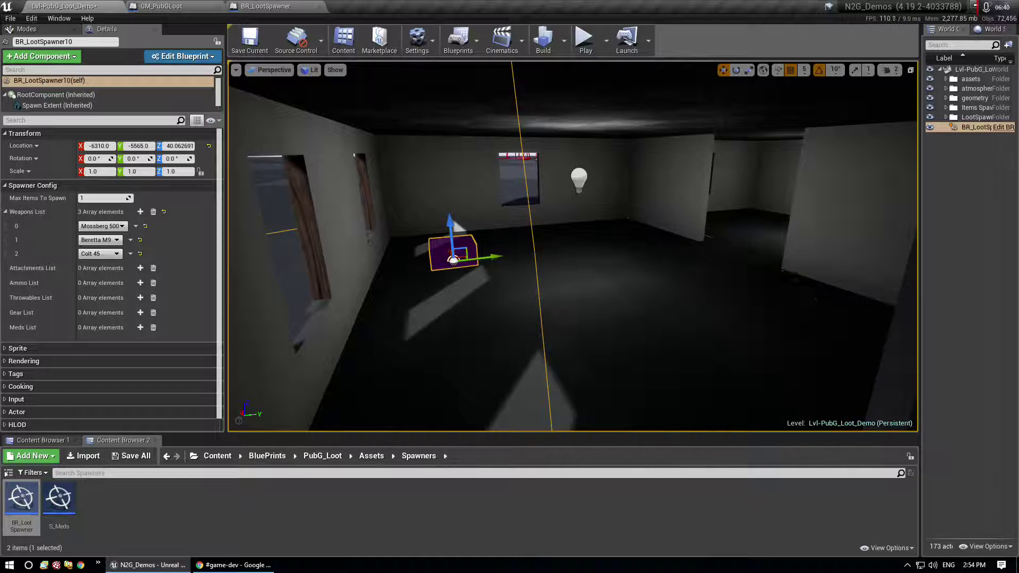
{"action": "right_click_drag", "start_coordinate": [476, 296], "coordinate": [476, 296]}
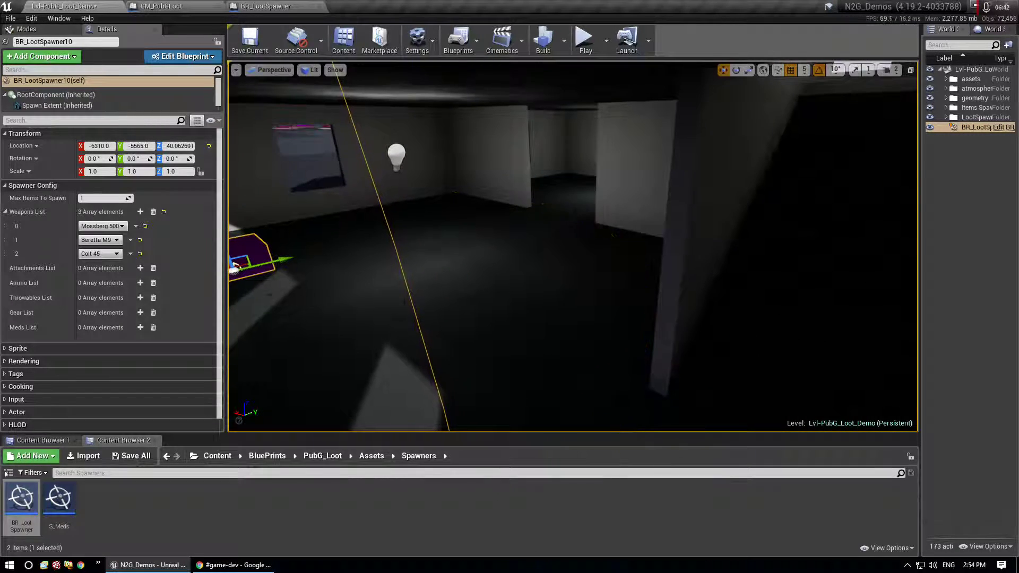
{"action": "left_click_drag", "start_coordinate": [22, 499], "coordinate": [433, 237]}
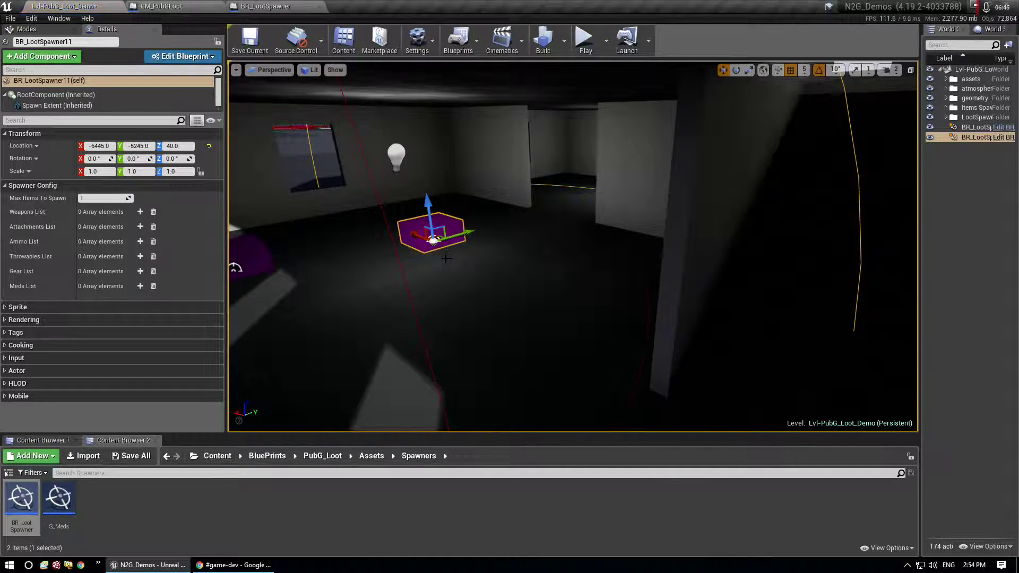
{"action": "left_click", "coordinate": [140, 271]}
{"action": "left_click", "coordinate": [140, 271]}
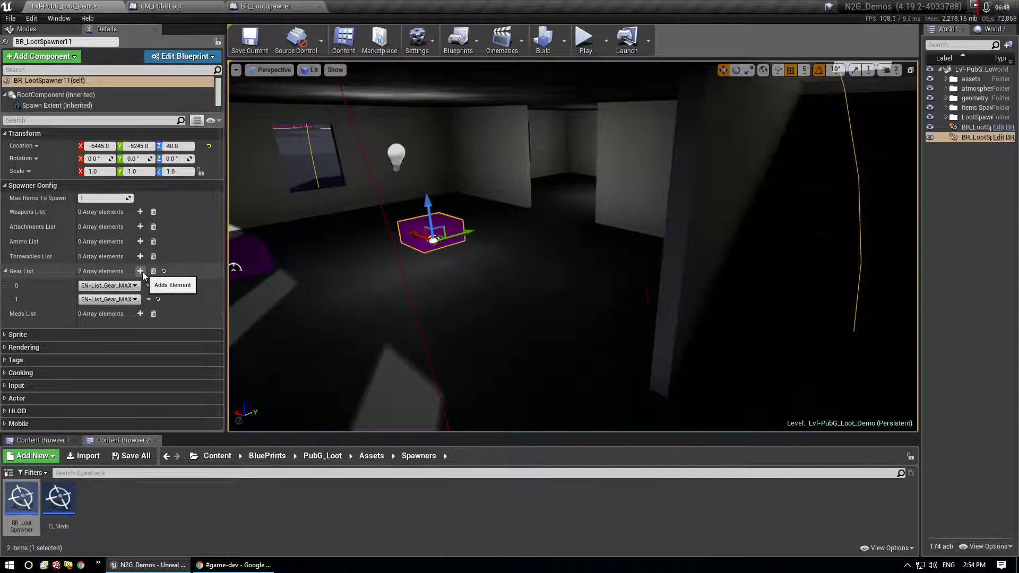
{"action": "left_click", "coordinate": [153, 271]}
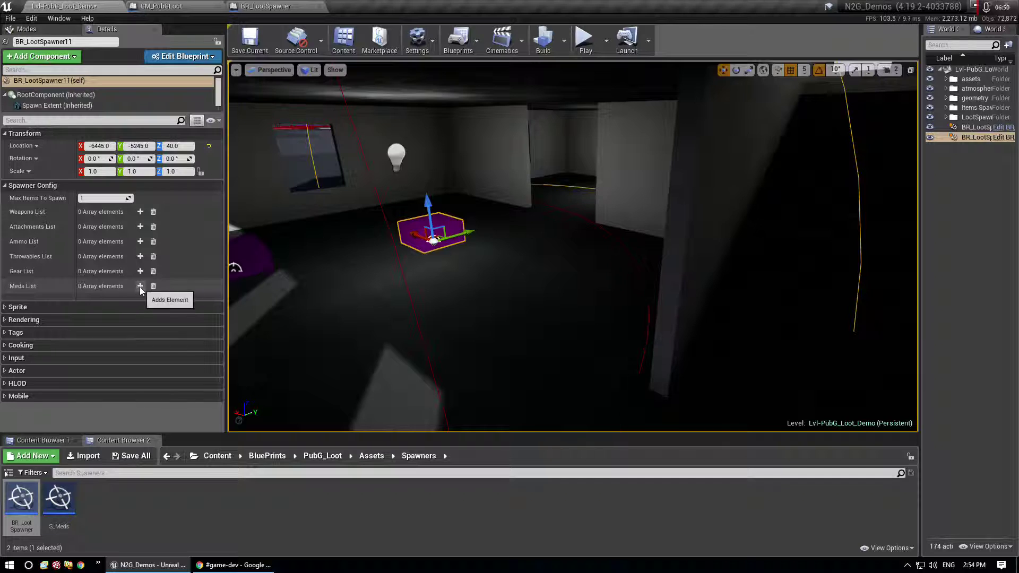
Step: Add two entries to the second spawner's Meds List, Health Kit and Booster Pills
{"action": "left_click", "coordinate": [140, 286]}
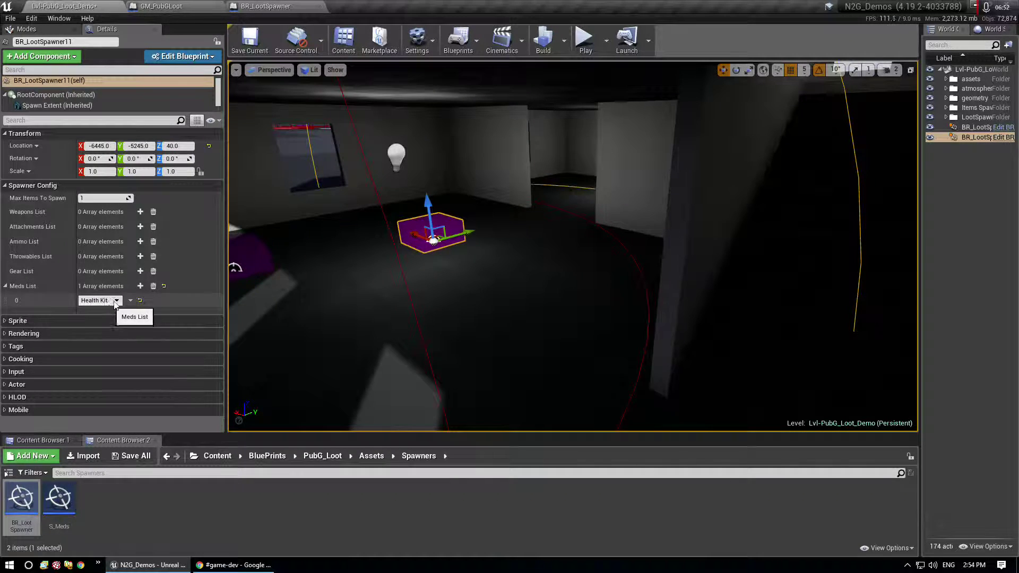
{"action": "left_click", "coordinate": [140, 286]}
{"action": "left_click", "coordinate": [103, 329]}
Step: Add two entries to the second spawner's Attachments List and set them to Vert Grip and Red Dot
{"action": "left_click", "coordinate": [140, 227]}
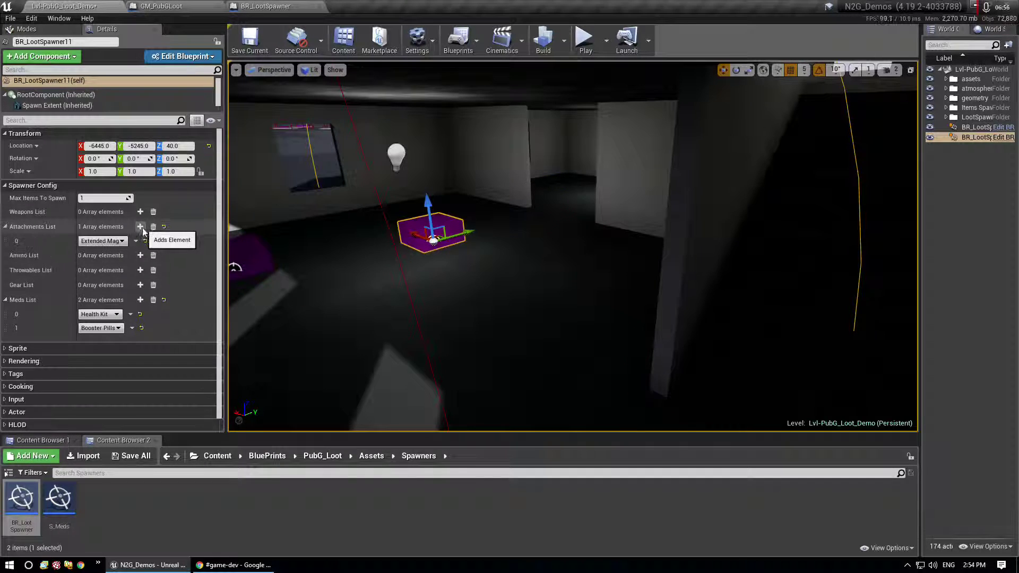
{"action": "left_click", "coordinate": [102, 240]}
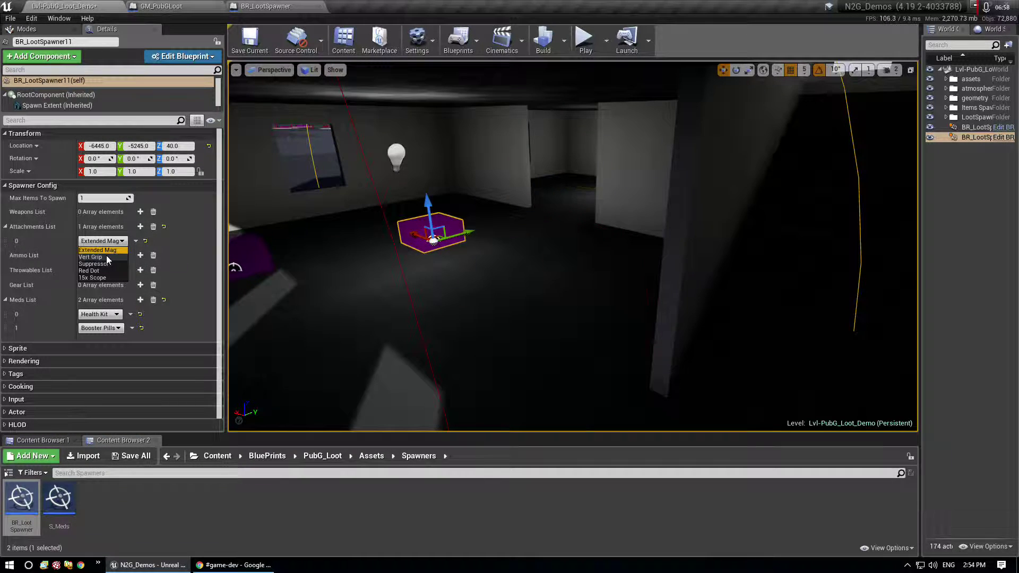
{"action": "left_click", "coordinate": [105, 257]}
{"action": "left_click", "coordinate": [140, 227]}
{"action": "left_click", "coordinate": [103, 254]}
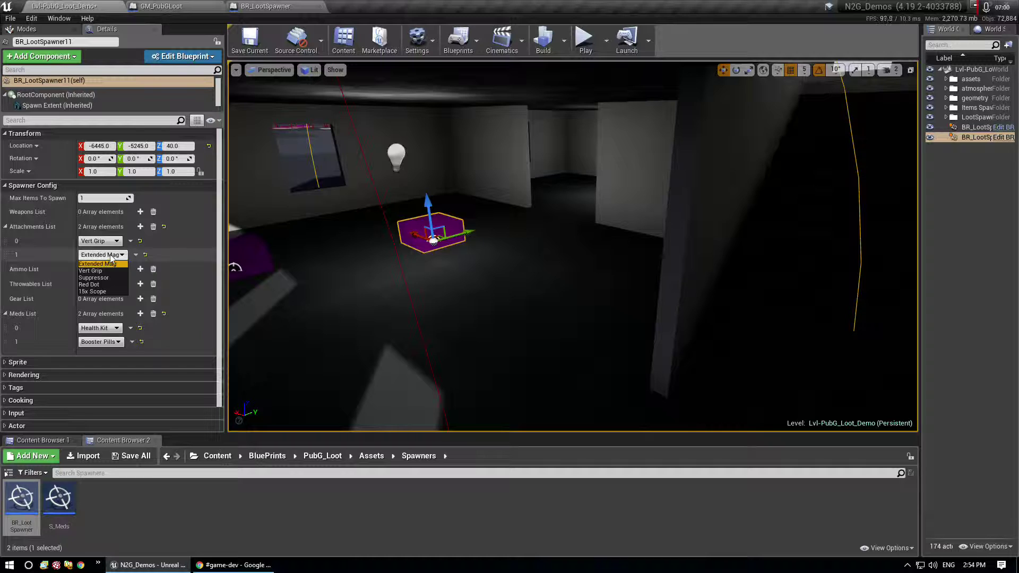
{"action": "left_click", "coordinate": [98, 284]}
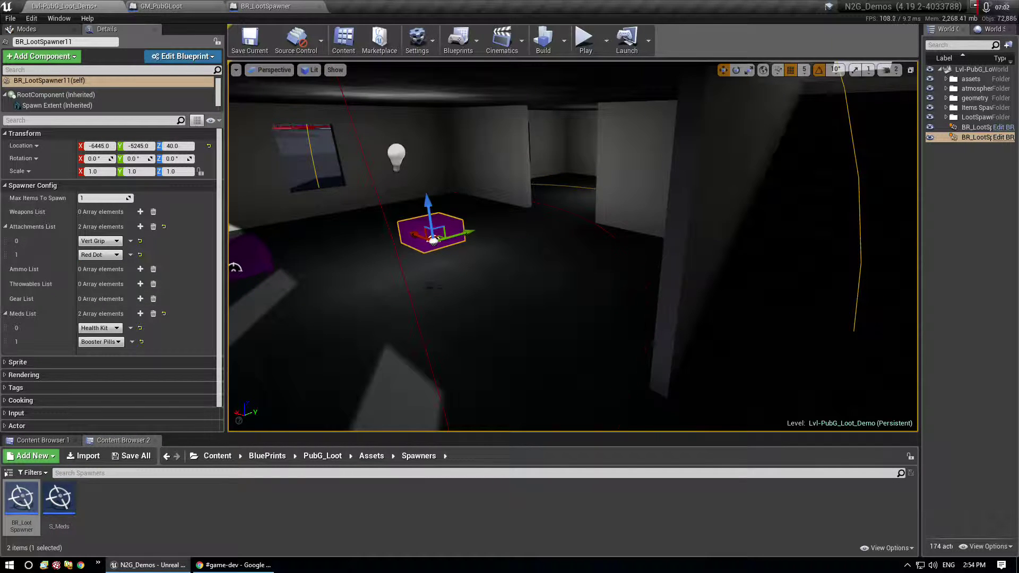
Step: Place a third BR_LootSpawner between the other two at about X -6305, Y -5380, and add an Extended Mag attachment and one throwable entry
{"action": "left_click_drag", "start_coordinate": [21, 498], "coordinate": [505, 291]}
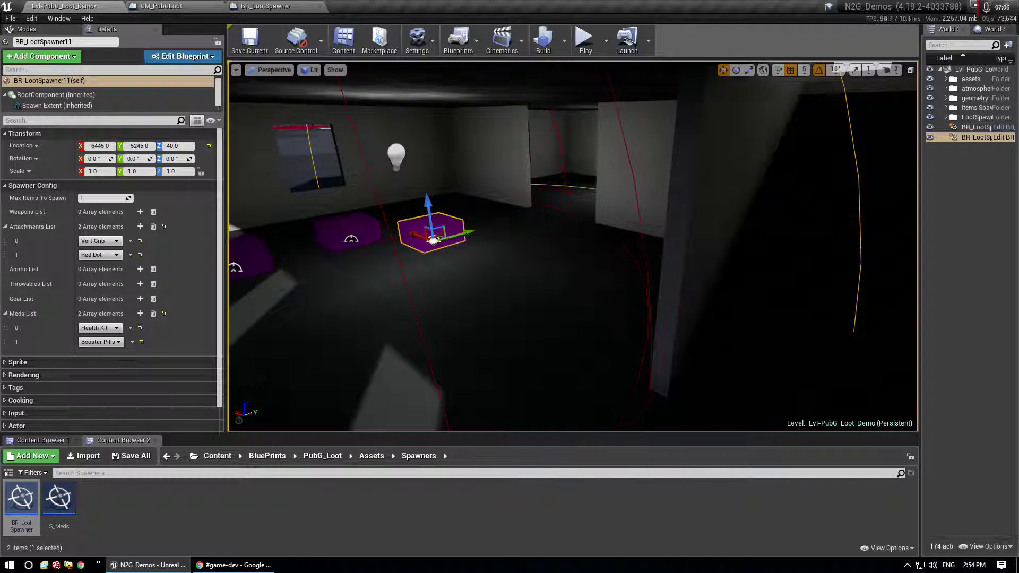
{"action": "left_click_drag", "start_coordinate": [22, 499], "coordinate": [342, 242]}
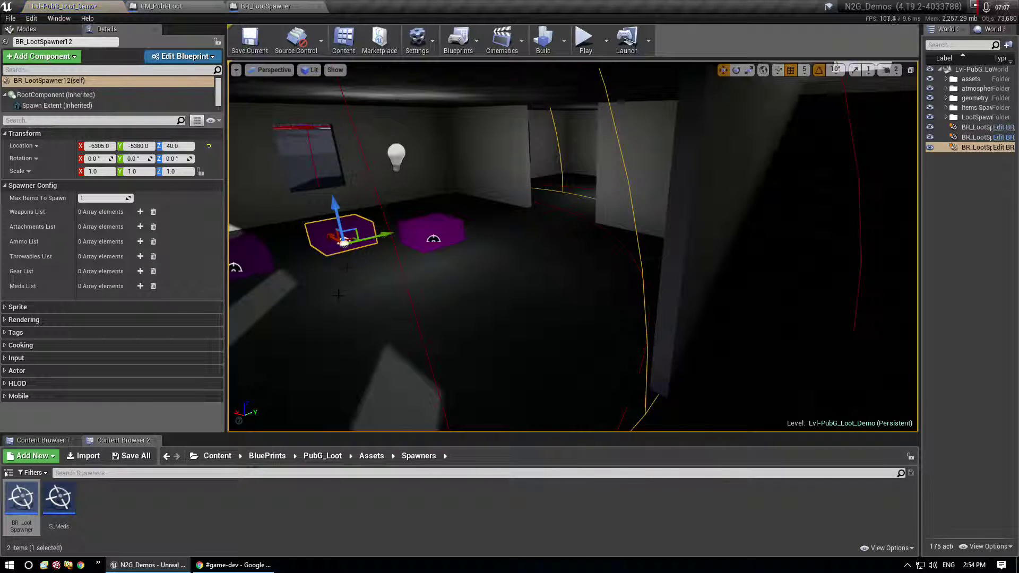
{"action": "left_click", "coordinate": [140, 227]}
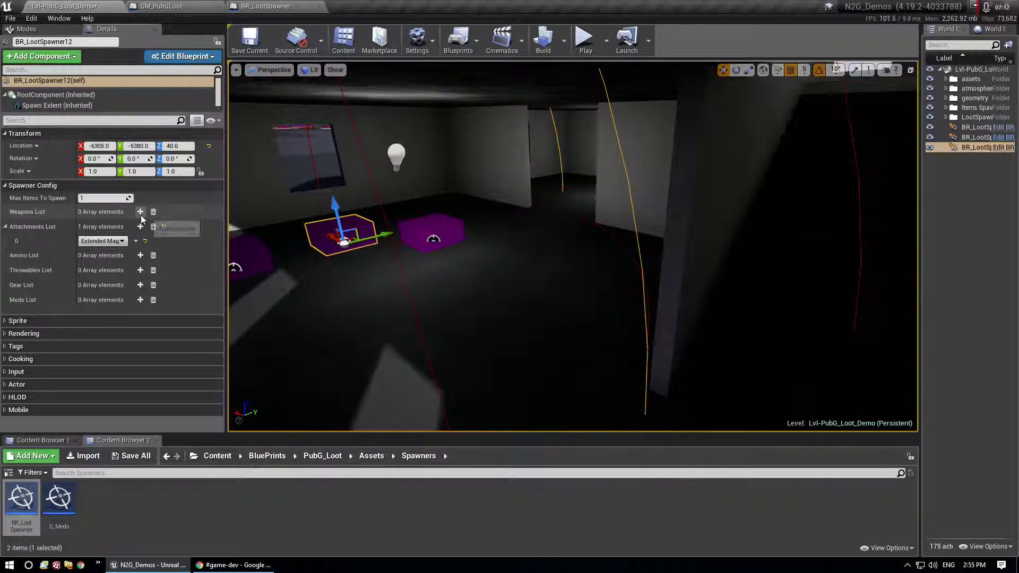
{"action": "left_click", "coordinate": [140, 270]}
{"action": "left_click", "coordinate": [101, 285]}
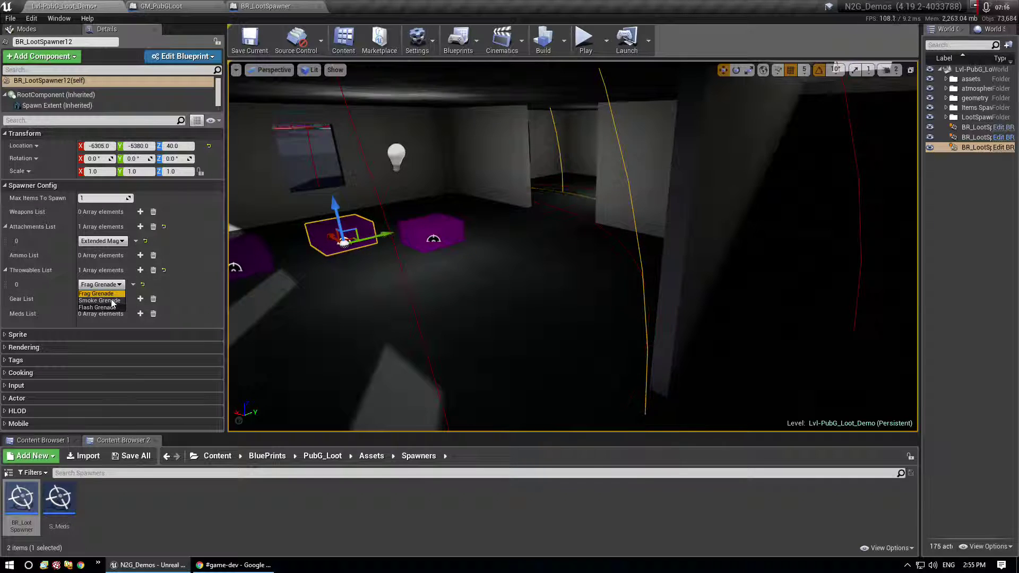
Step: Review the second spawner's lists, playtest from outside the building to check the loot from all three spawners, and end the session
{"action": "left_click", "coordinate": [433, 239]}
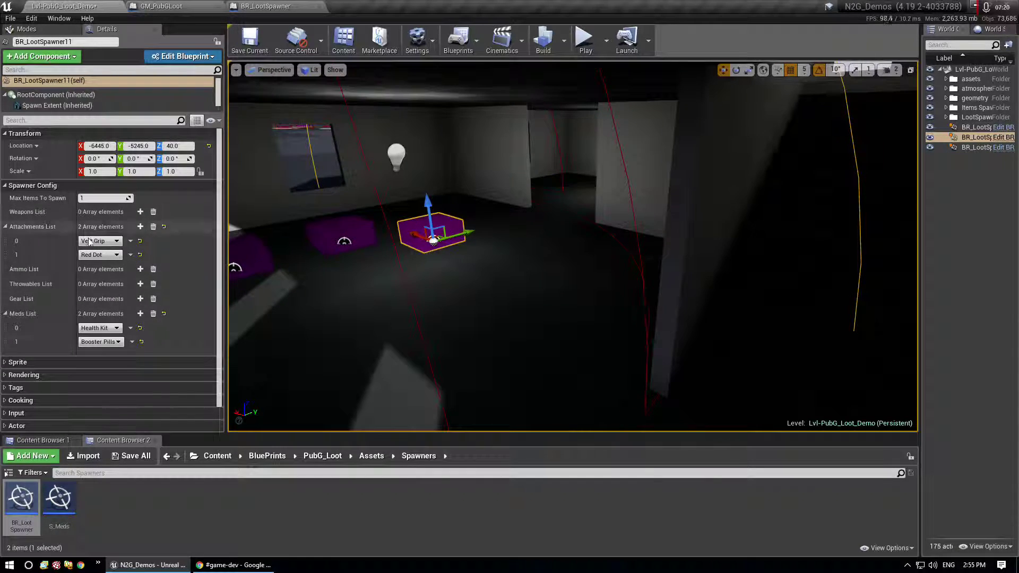
{"action": "key", "text": "f"}
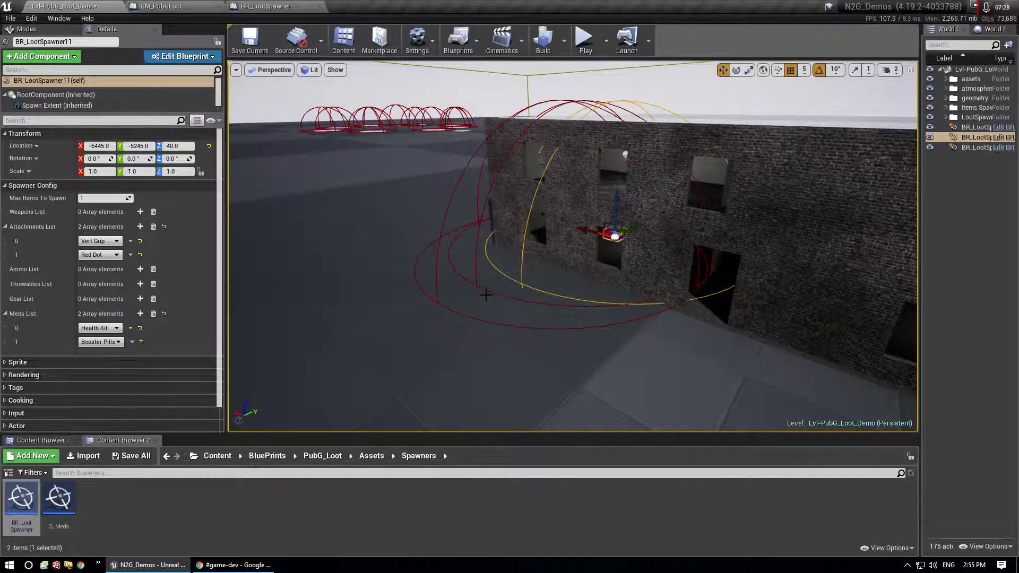
{"action": "left_click_drag", "start_coordinate": [688, 315], "coordinate": [935, 261]}
{"action": "left_click", "coordinate": [935, 262]}
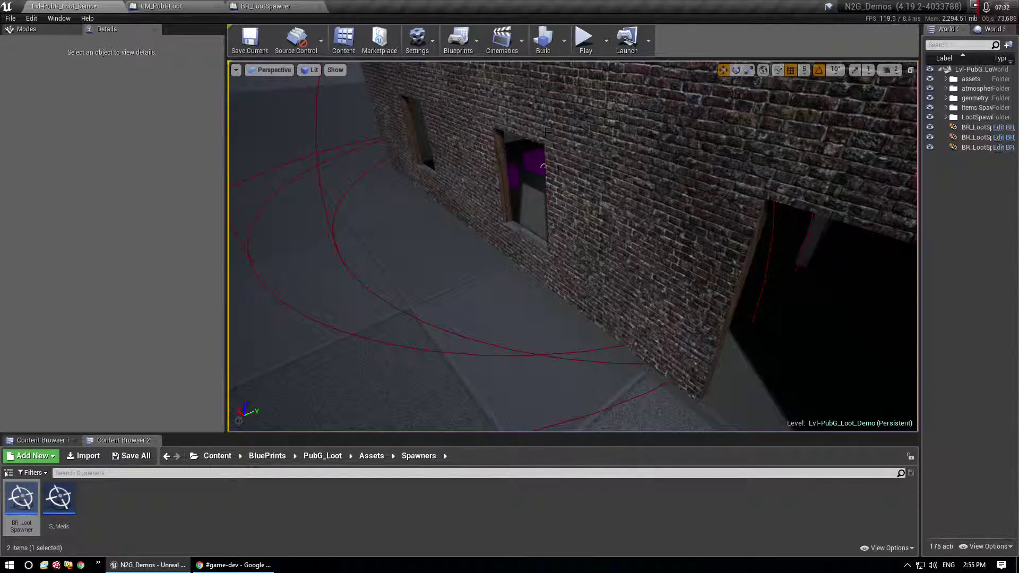
{"action": "left_click", "coordinate": [585, 50]}
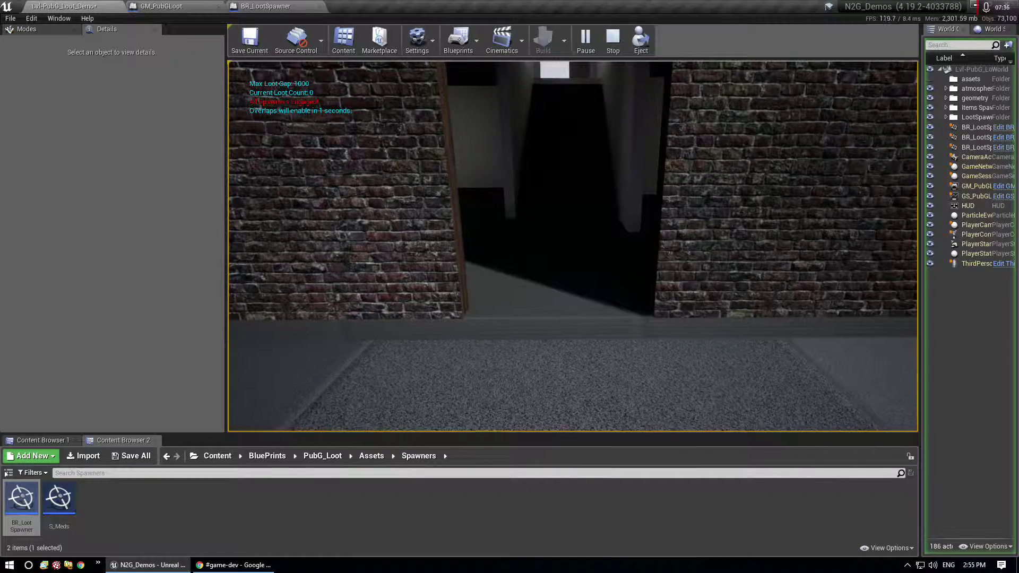
{"action": "key", "text": "w"}
{"action": "key", "text": "w"}
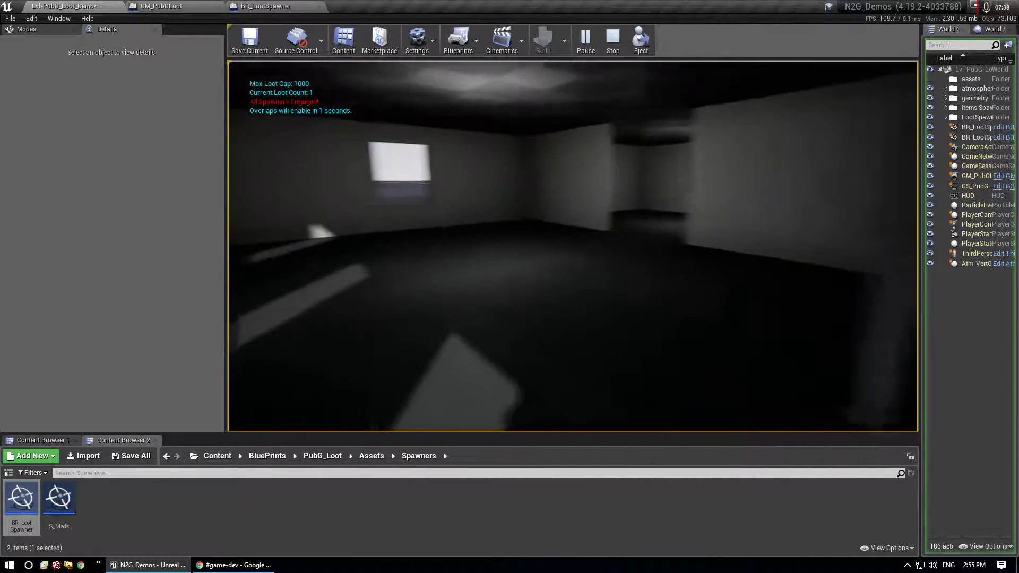
{"action": "key", "text": "w"}
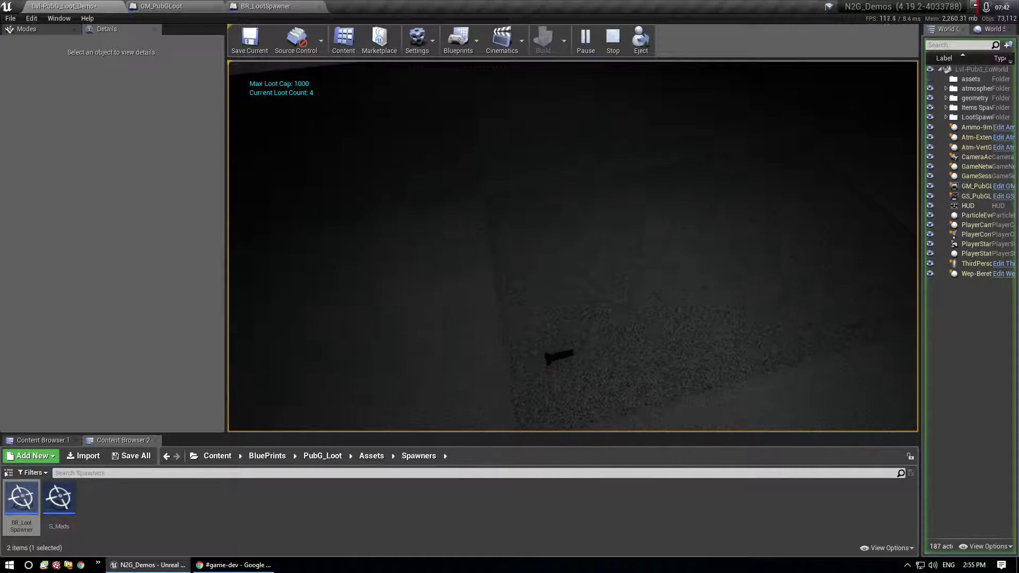
{"action": "key", "text": "w"}
{"action": "key", "text": "w"}
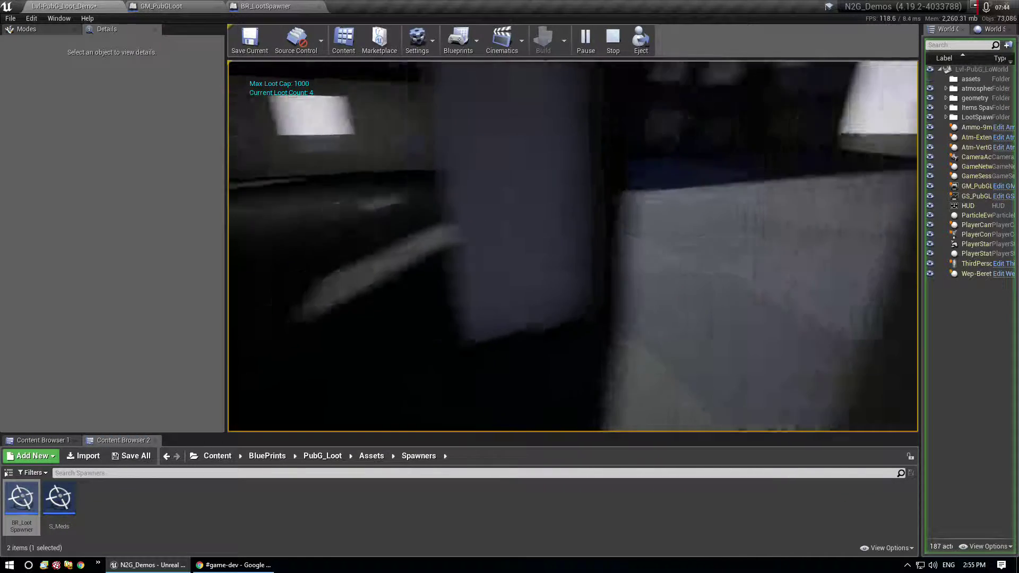
{"action": "key", "text": "Escape"}
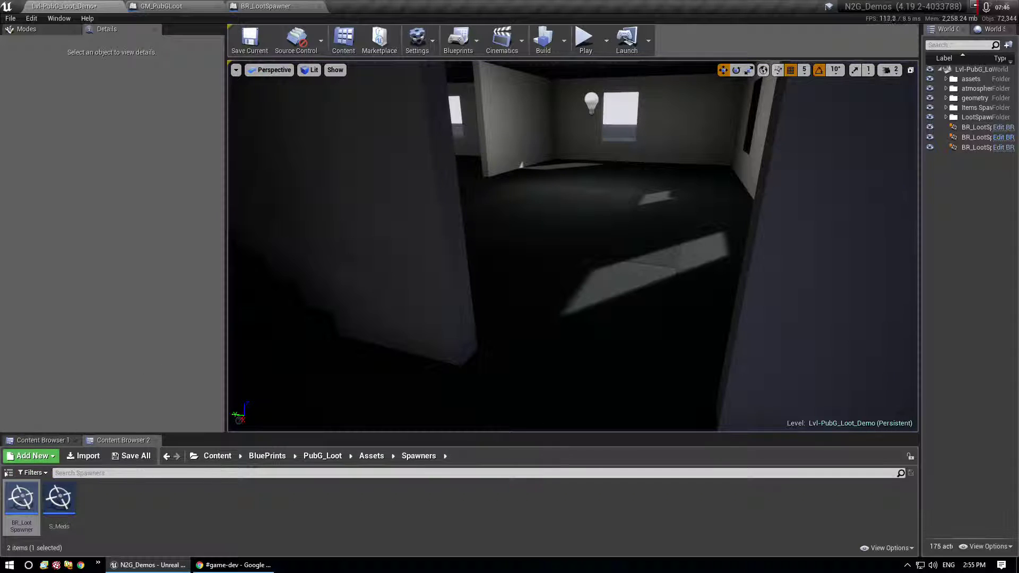
Step: Place a fourth BR_LootSpawner at about X -7800, Y -5370, and add G36 C and Bizon PP19 to its Weapons List
{"action": "left_click_drag", "start_coordinate": [21, 497], "coordinate": [577, 195]}
{"action": "left_click", "coordinate": [140, 212]}
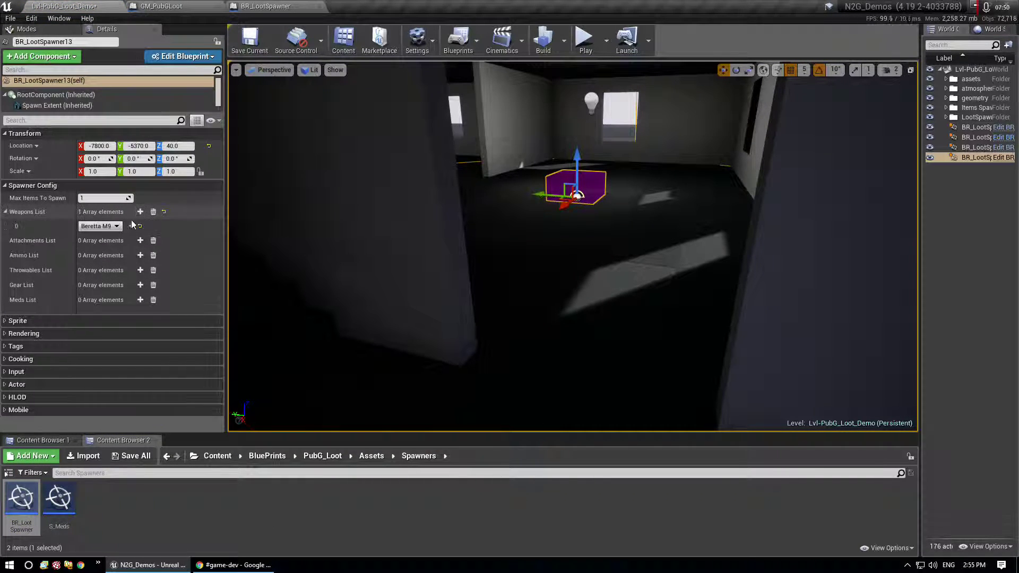
{"action": "left_click", "coordinate": [140, 212]}
{"action": "left_click", "coordinate": [99, 240]}
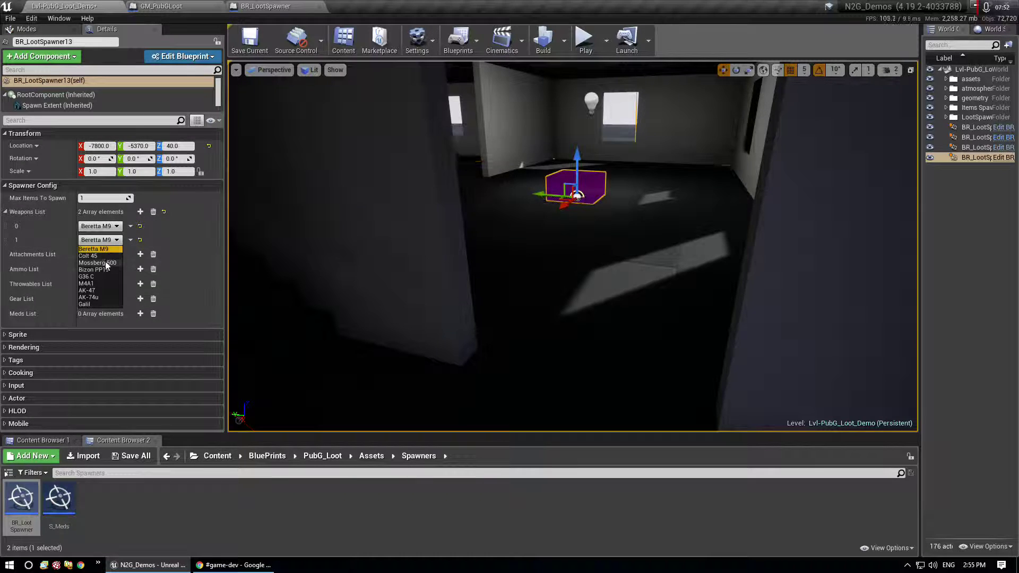
{"action": "left_click", "coordinate": [102, 270]}
{"action": "left_click", "coordinate": [106, 226]}
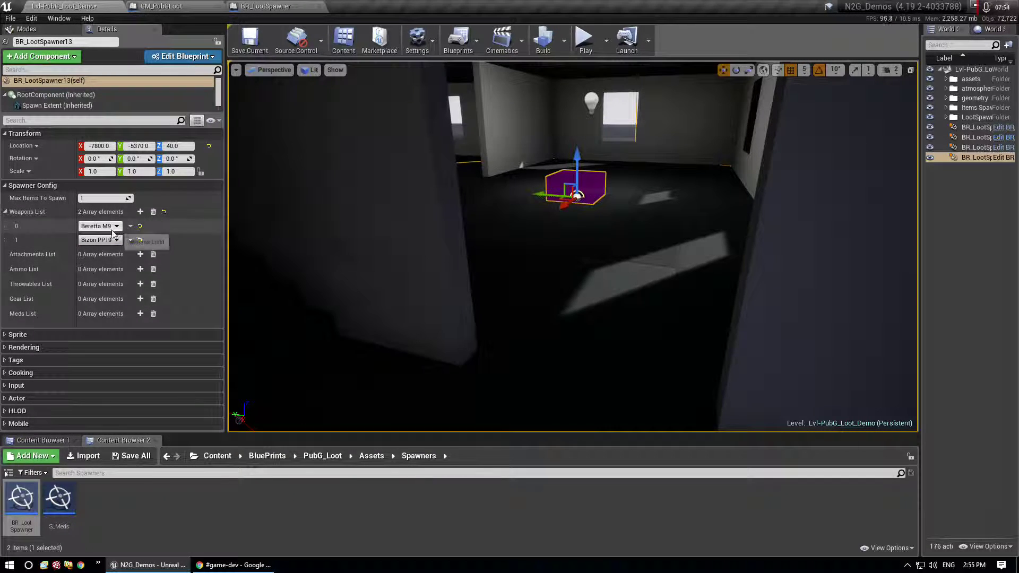
{"action": "left_click", "coordinate": [95, 263]}
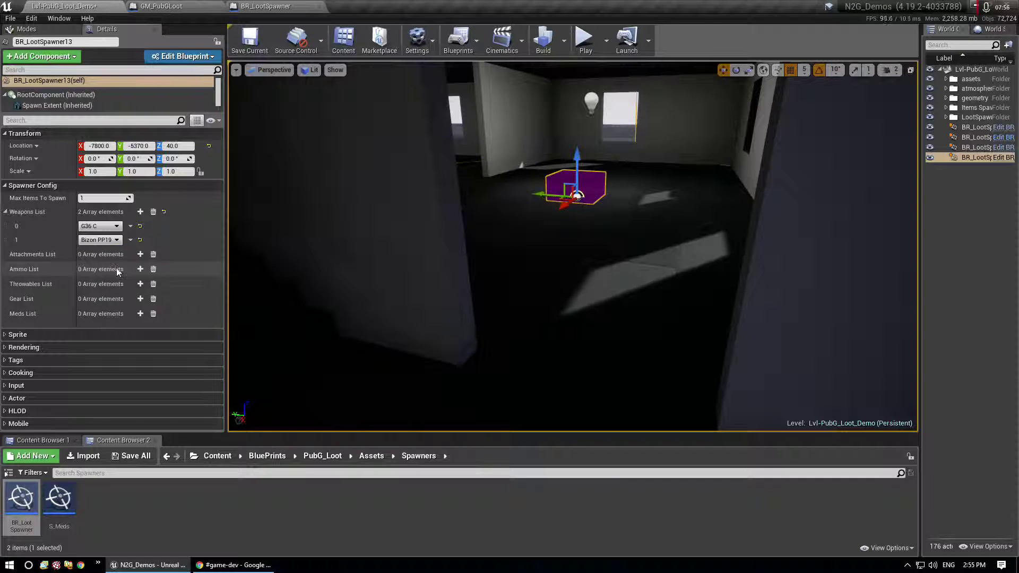
Step: Add two entries to the fourth spawner's Ammo List, 9mm and 45 ACP
{"action": "left_click", "coordinate": [141, 269]}
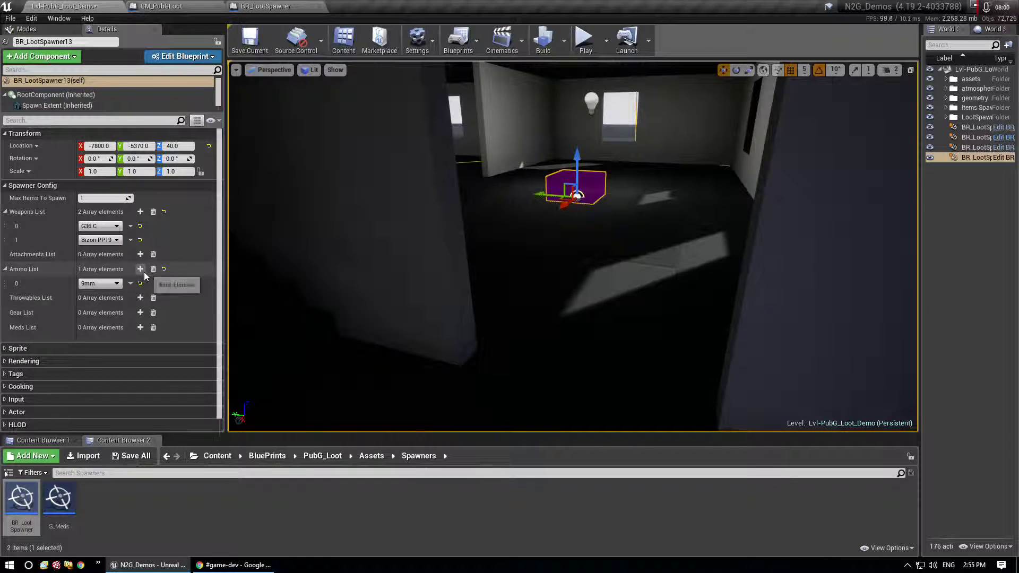
{"action": "left_click", "coordinate": [140, 269]}
{"action": "left_click", "coordinate": [106, 297]}
{"action": "left_click", "coordinate": [102, 313]}
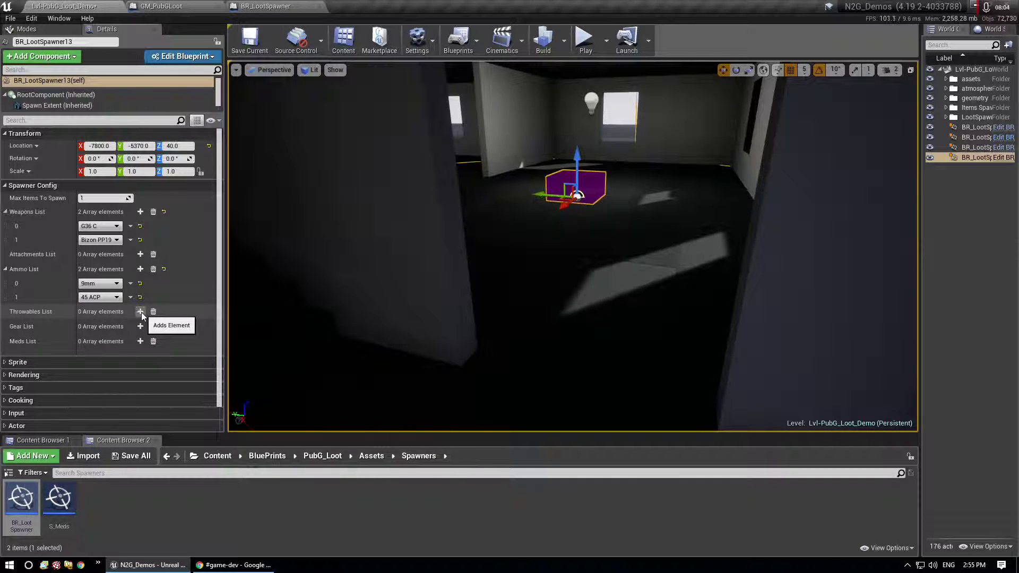
Step: Add Frag Grenade and Flash Grenade to the fourth spawner's Throwables List and Booster Pills to its Meds List
{"action": "left_click", "coordinate": [141, 312]}
{"action": "left_click", "coordinate": [141, 312]}
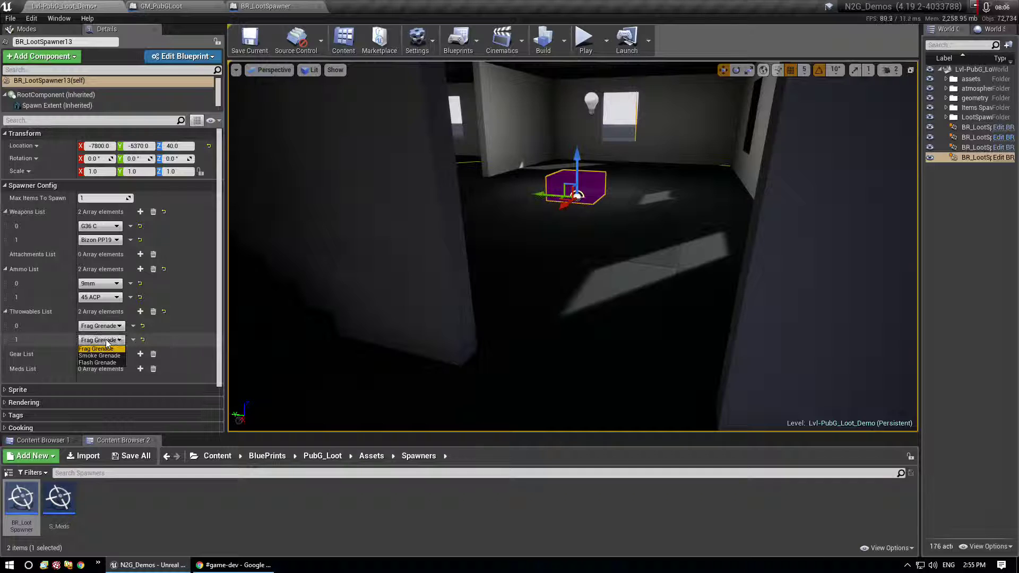
{"action": "left_click", "coordinate": [100, 363]}
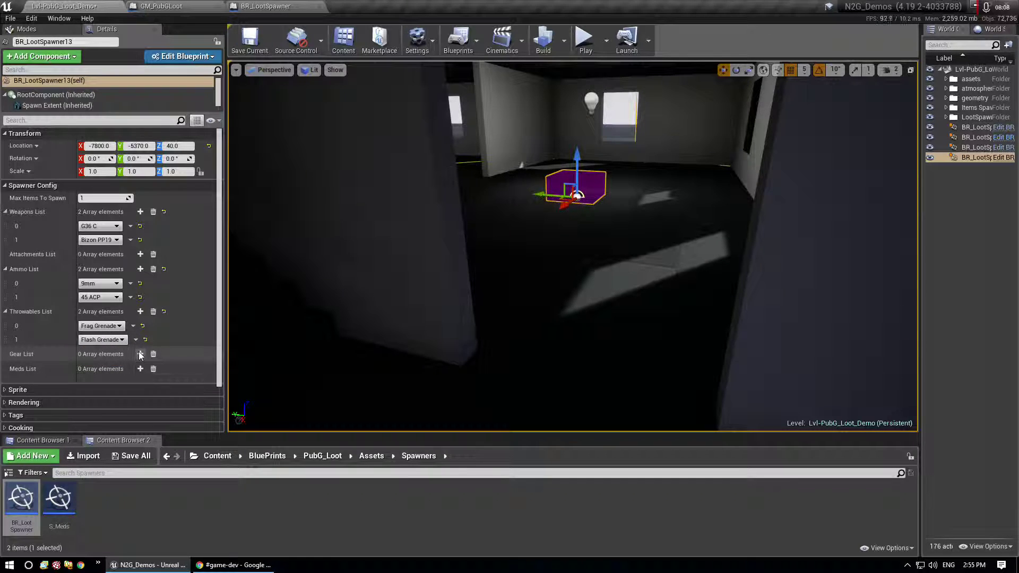
{"action": "left_click", "coordinate": [140, 368]}
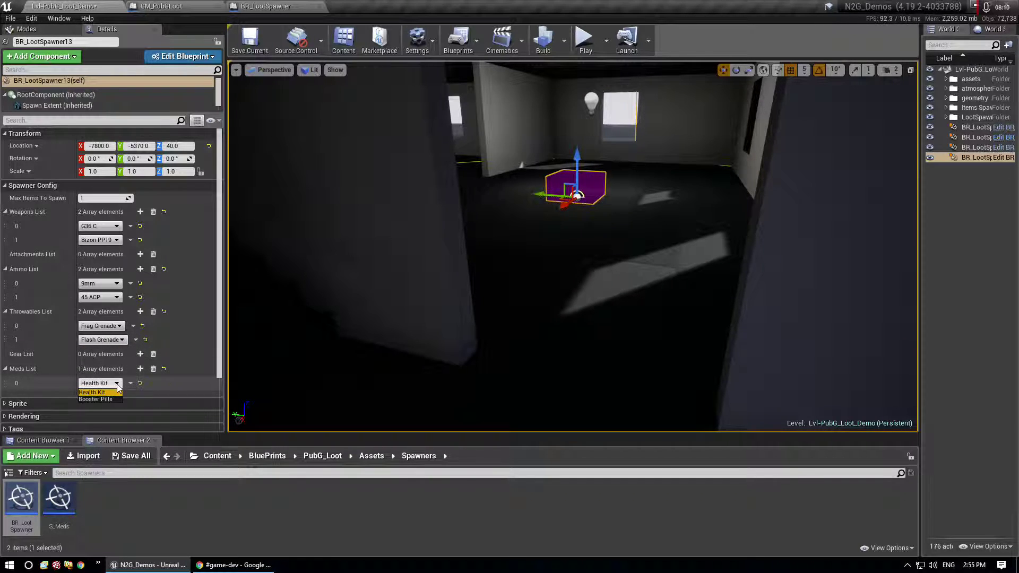
{"action": "left_click", "coordinate": [104, 399]}
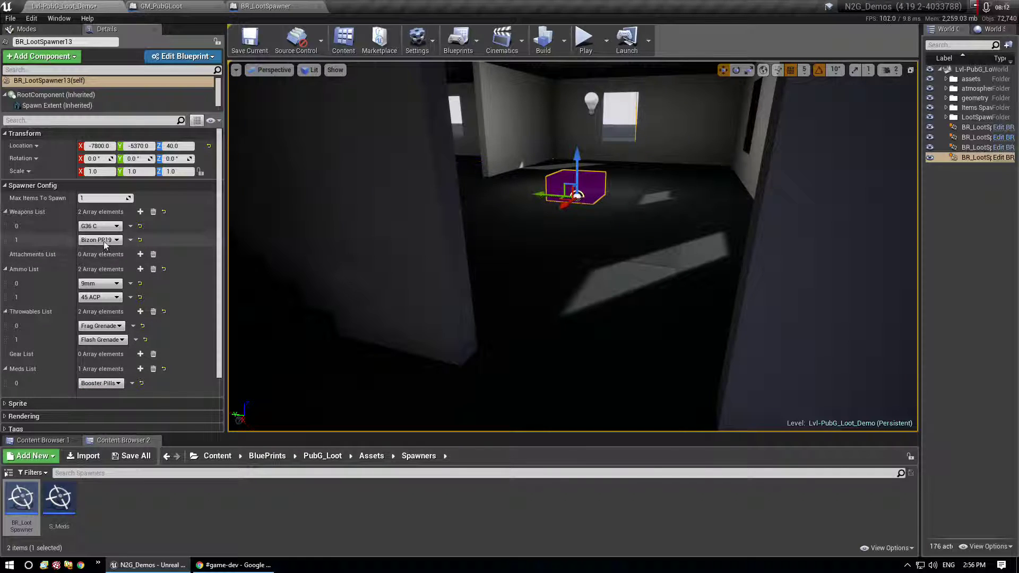
Step: Set the fourth spawner's Max Items To Spawn to 2 and scale its Spawn Extent to about 2.22 in X and 1.97 in Y
{"action": "type", "text": "2"}
{"action": "key", "text": "Return"}
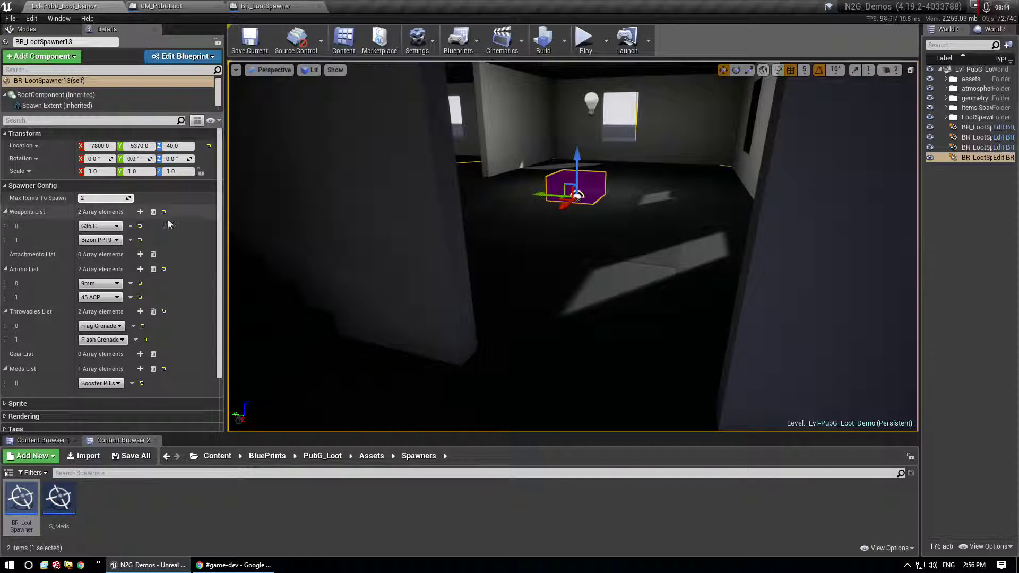
{"action": "left_click", "coordinate": [65, 104]}
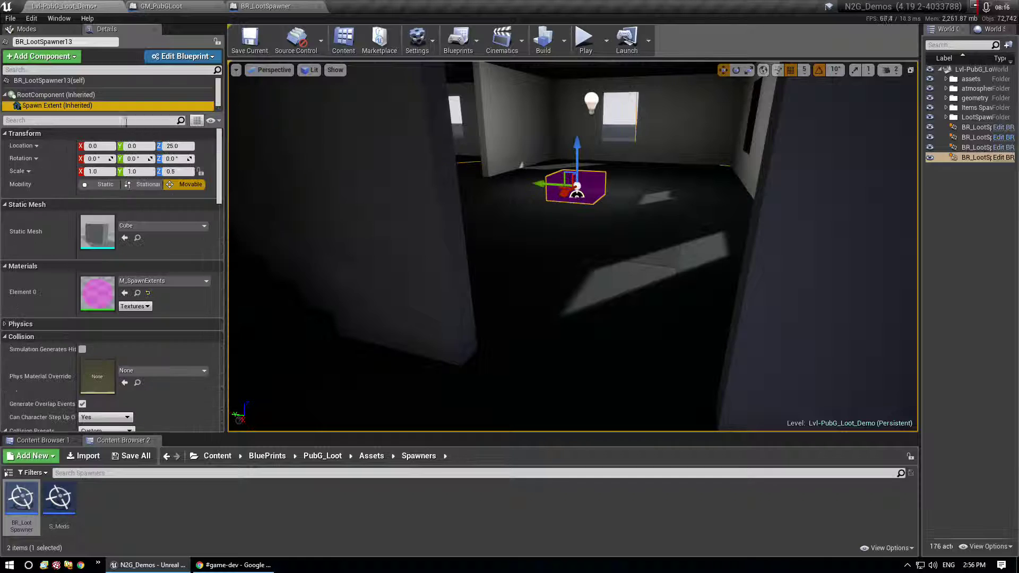
{"action": "left_click", "coordinate": [748, 70]}
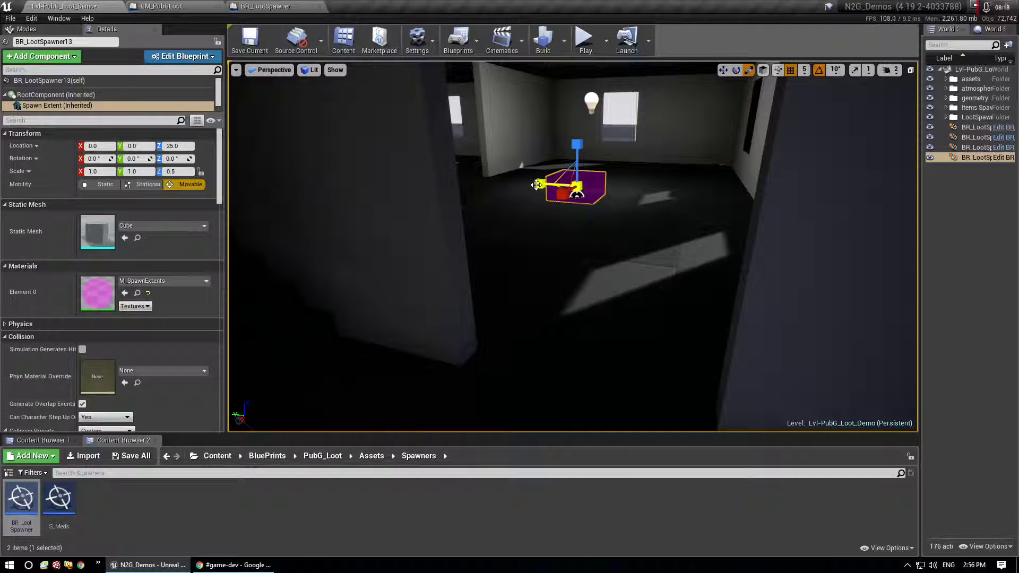
{"action": "left_click_drag", "start_coordinate": [537, 184], "coordinate": [539, 184]}
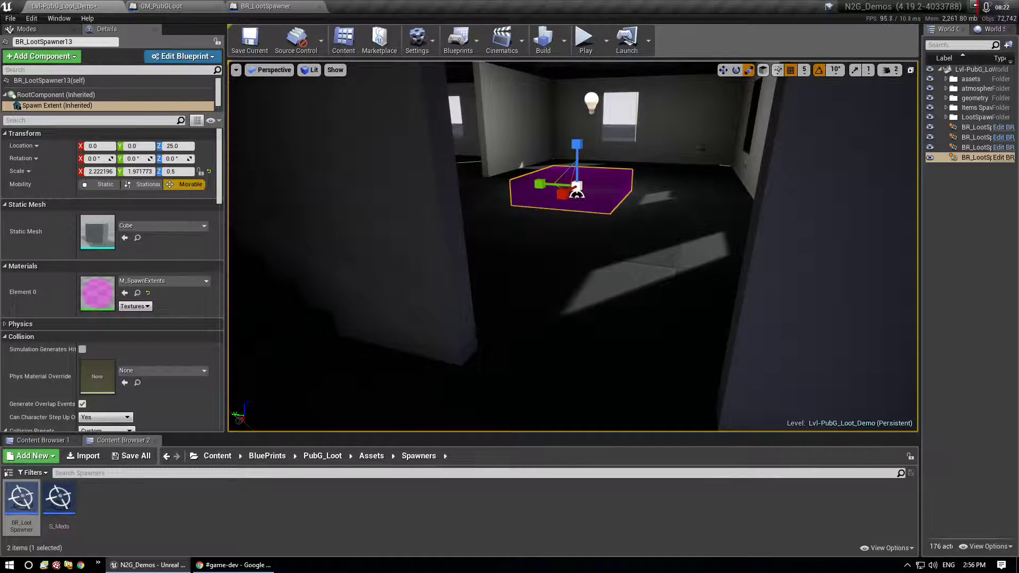
{"action": "left_click", "coordinate": [974, 244]}
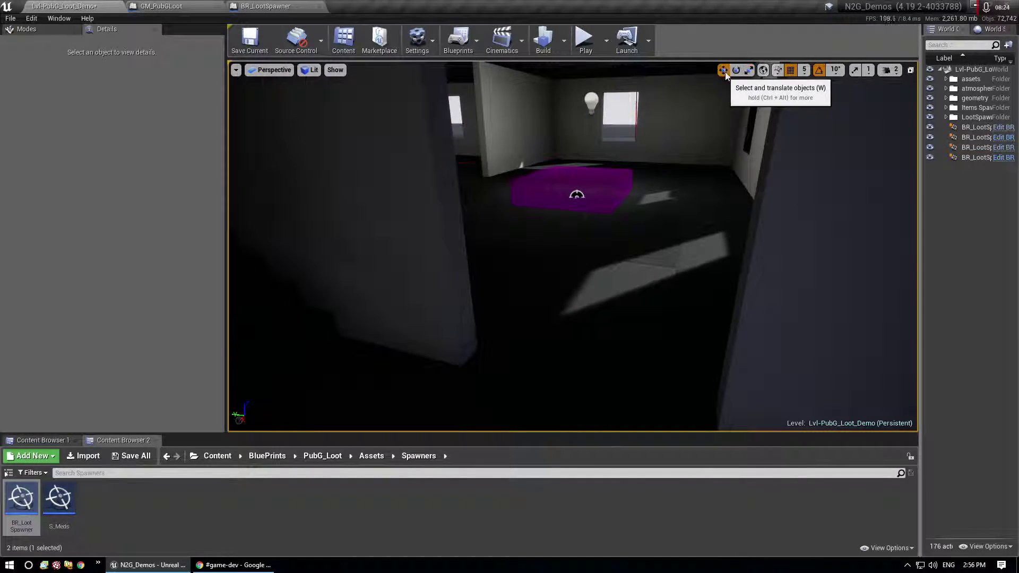
Step: Playtest from outside the building, walk through the rooms to inspect the loot from all four spawners, and end the session
{"action": "right_click_drag", "start_coordinate": [732, 212], "coordinate": [711, 228]}
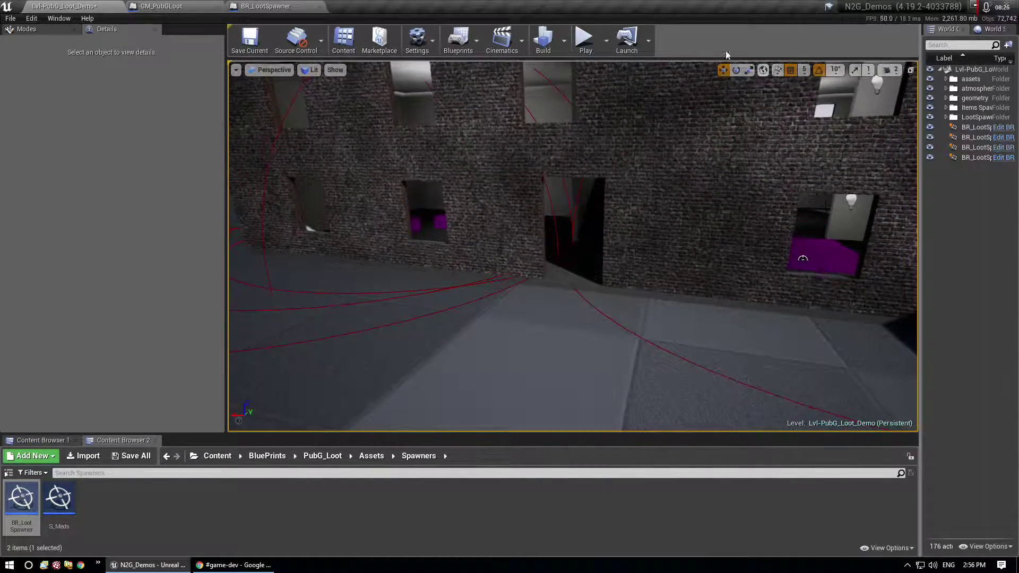
{"action": "left_click", "coordinate": [582, 45]}
{"action": "key", "text": "w"}
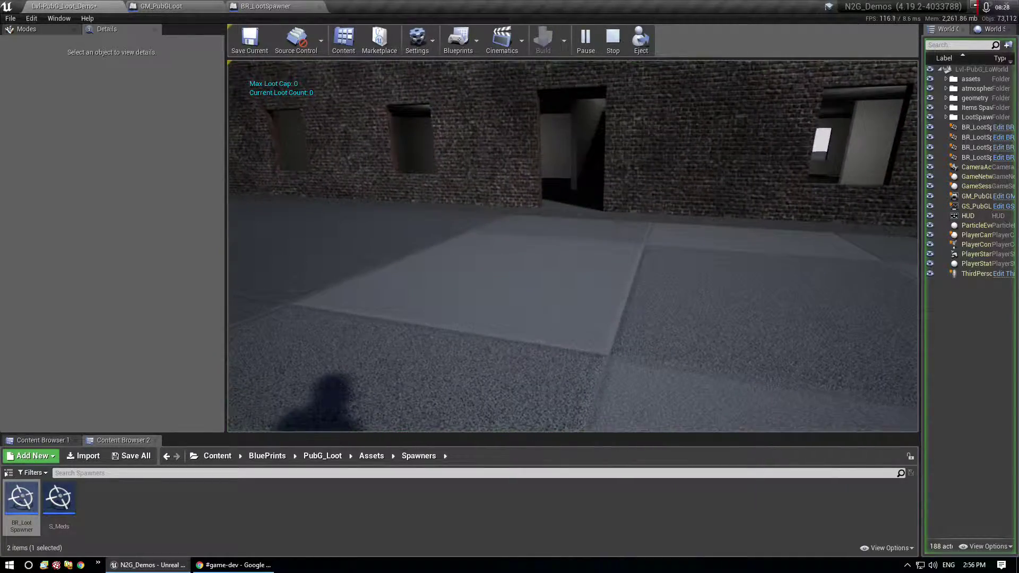
{"action": "key", "text": "w"}
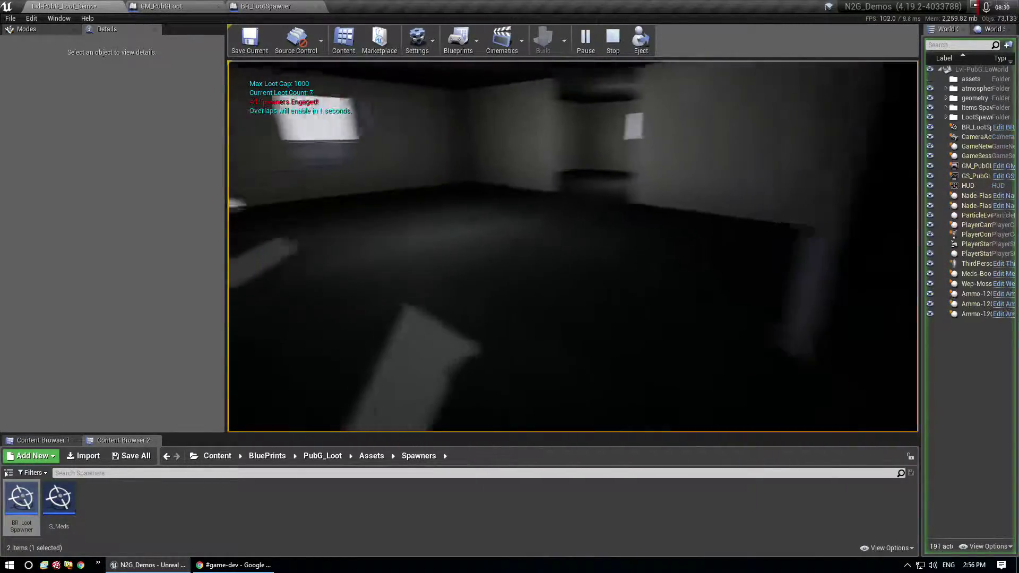
{"action": "key", "text": "w"}
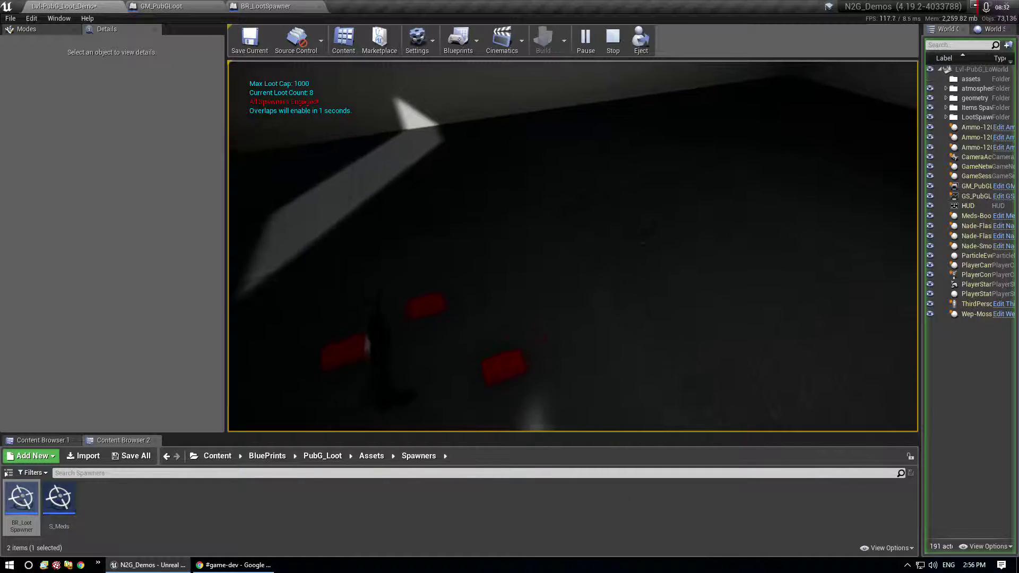
{"action": "key", "text": "w"}
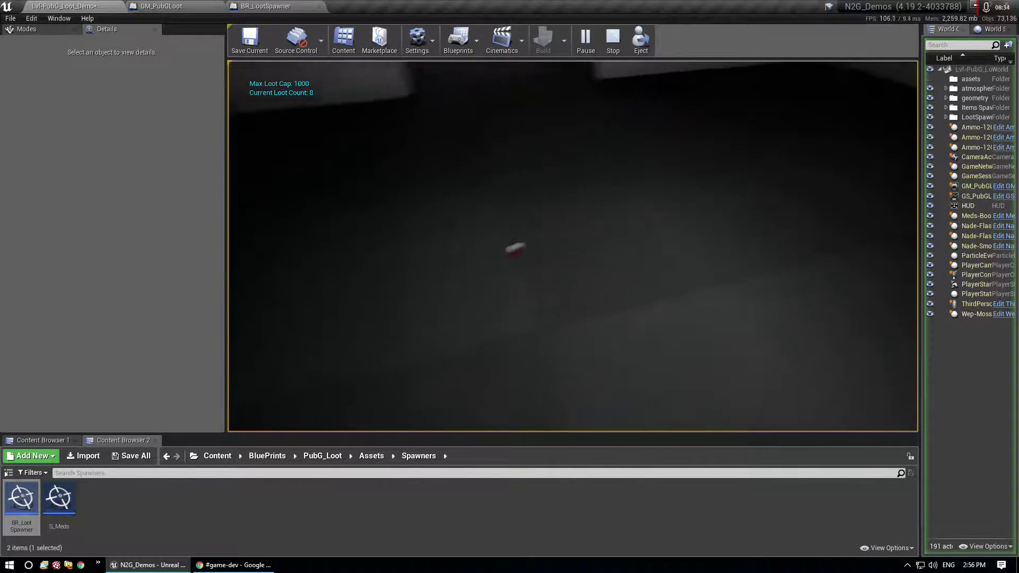
{"action": "key", "text": "w"}
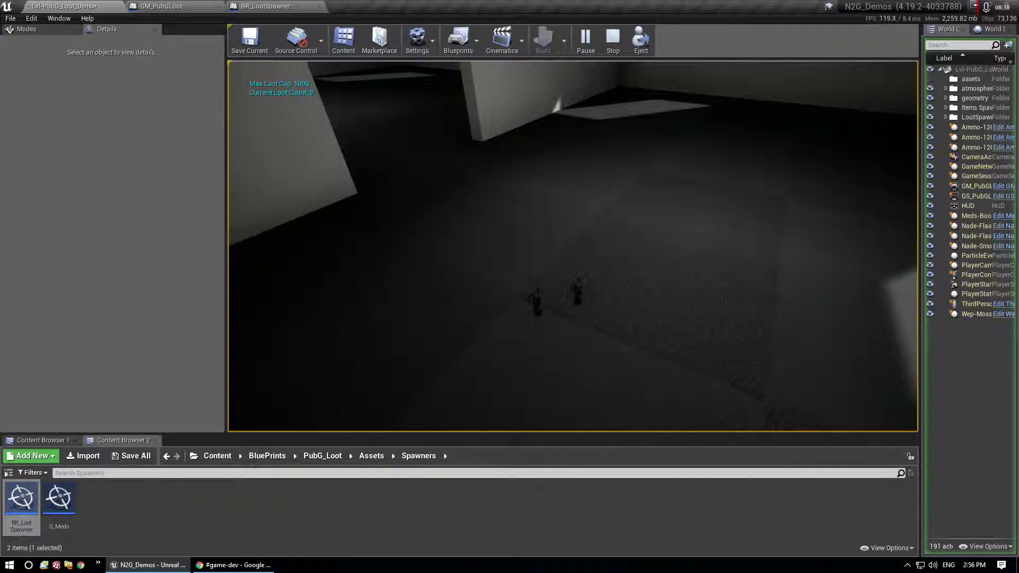
{"action": "key", "text": "w"}
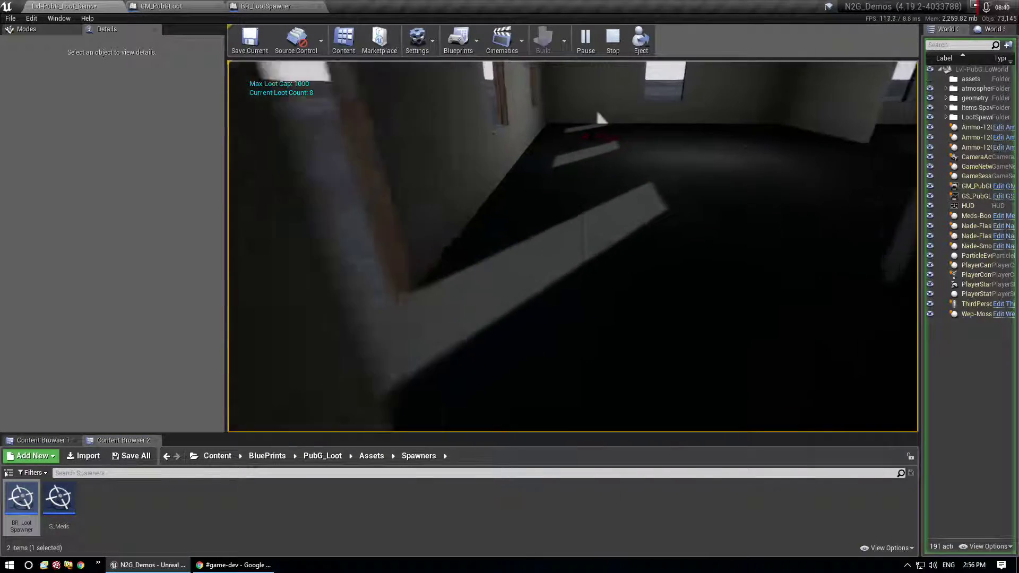
{"action": "key", "text": "w"}
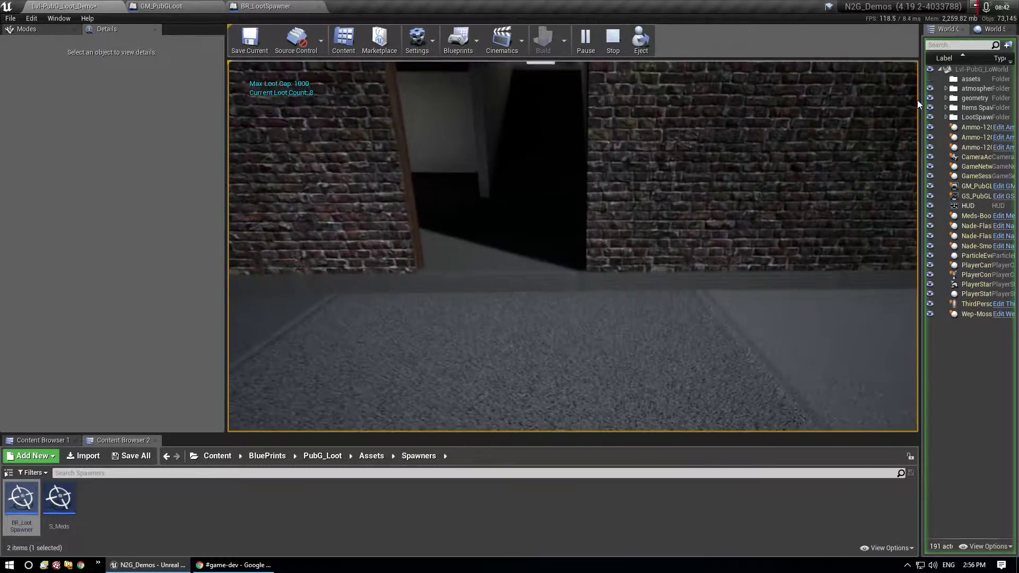
{"action": "key", "text": "Escape"}
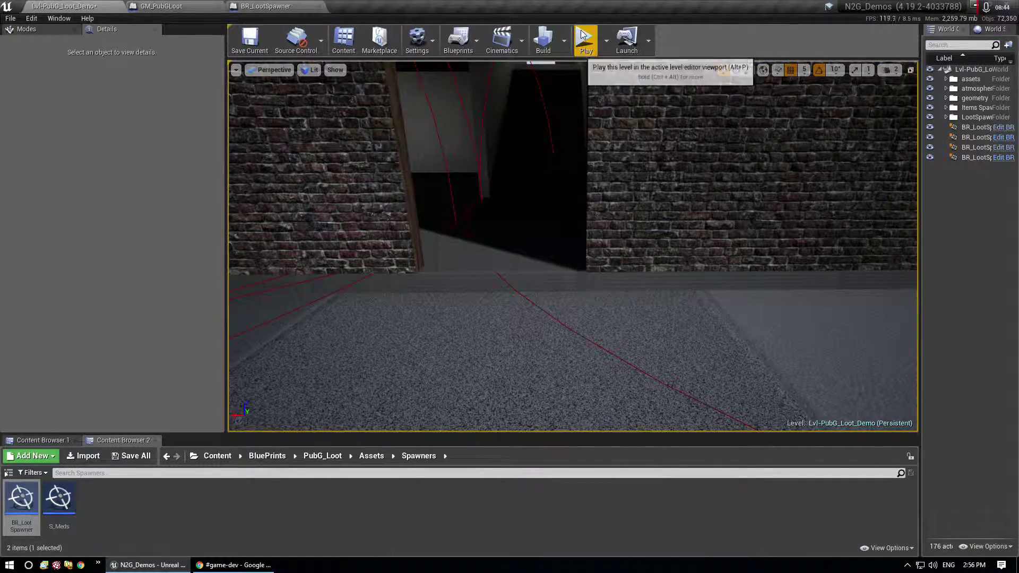
Step: Start a playtest outside the building, enter the first room and inspect the loot spawned on its floor
{"action": "left_click", "coordinate": [582, 36]}
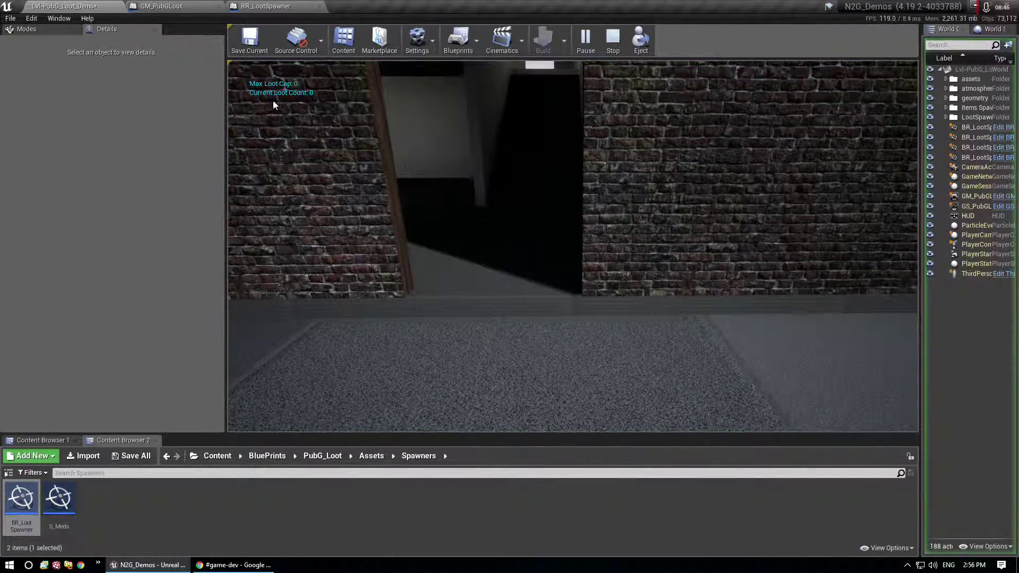
{"action": "left_click", "coordinate": [455, 157]}
{"action": "key", "text": "w"}
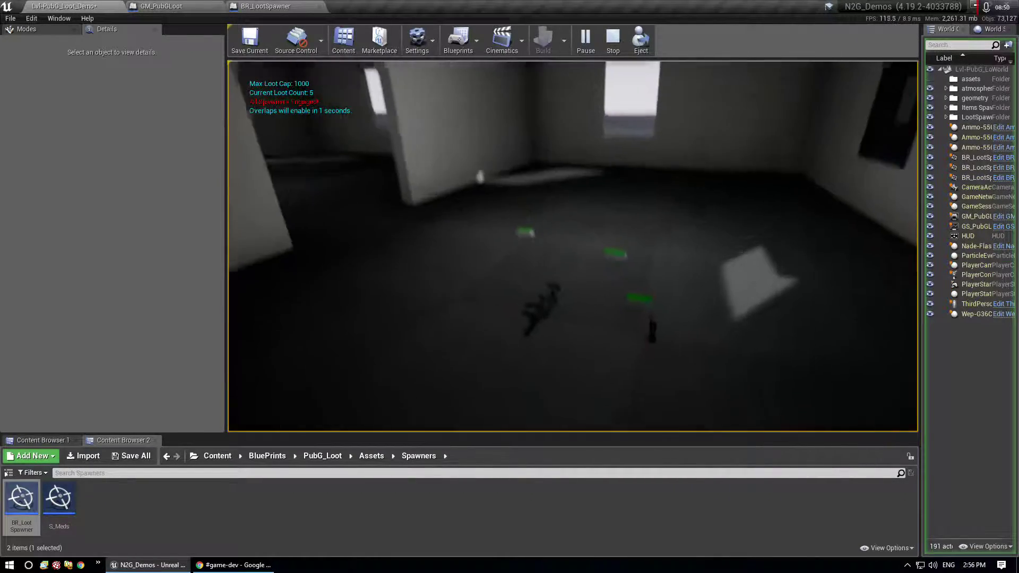
{"action": "key", "text": "w"}
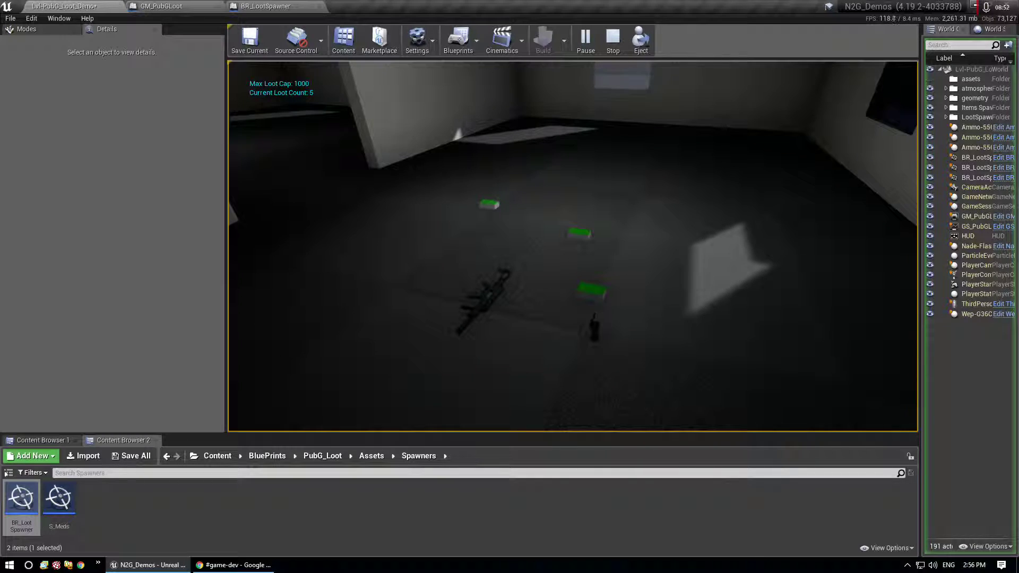
{"action": "key", "text": "s"}
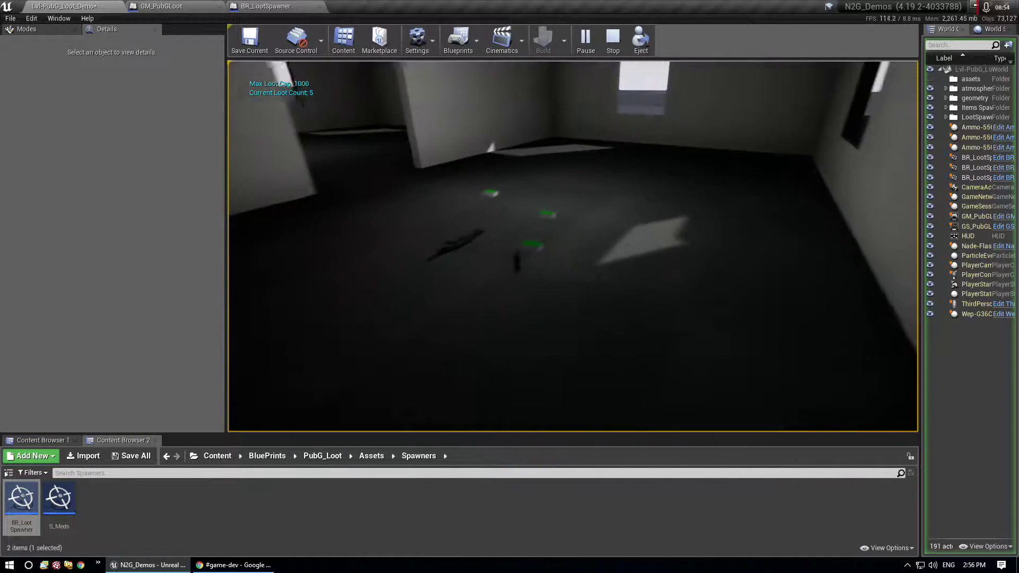
{"action": "key", "text": "w"}
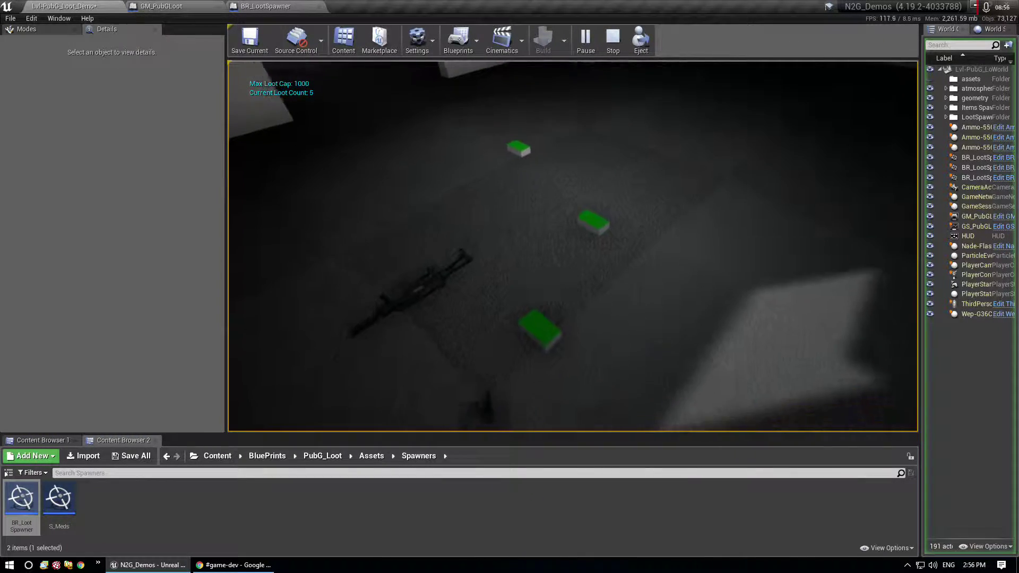
{"action": "key", "text": "w"}
Step: Walk into the adjoining room and inspect the loot scattered on its floor
{"action": "key", "text": "w"}
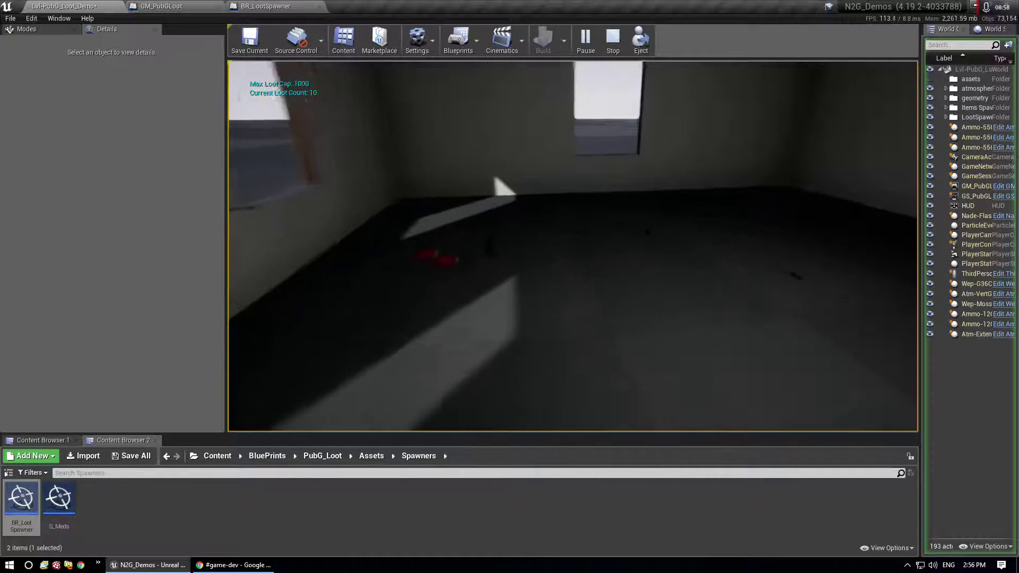
{"action": "key", "text": "w"}
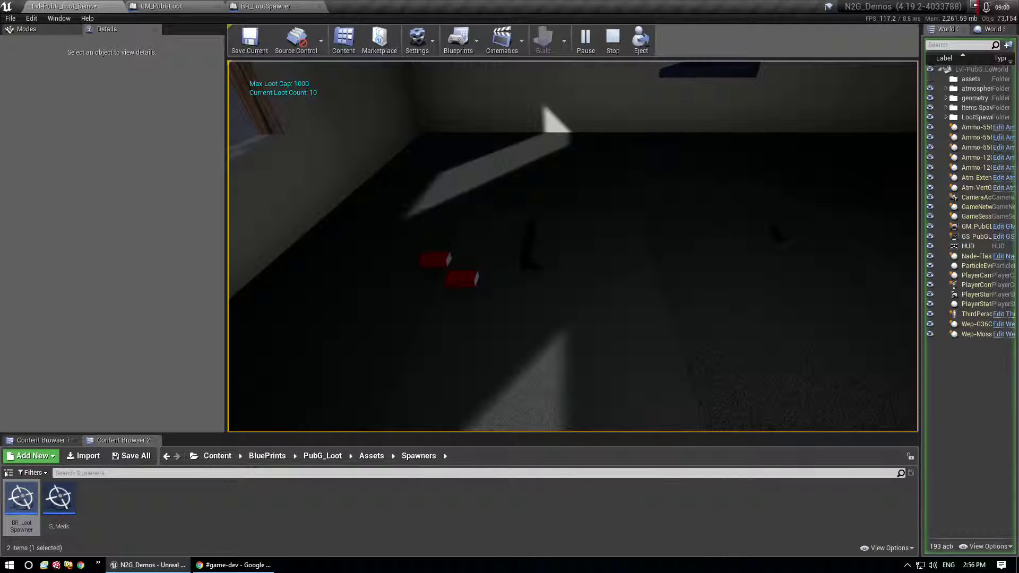
{"action": "key", "text": "w"}
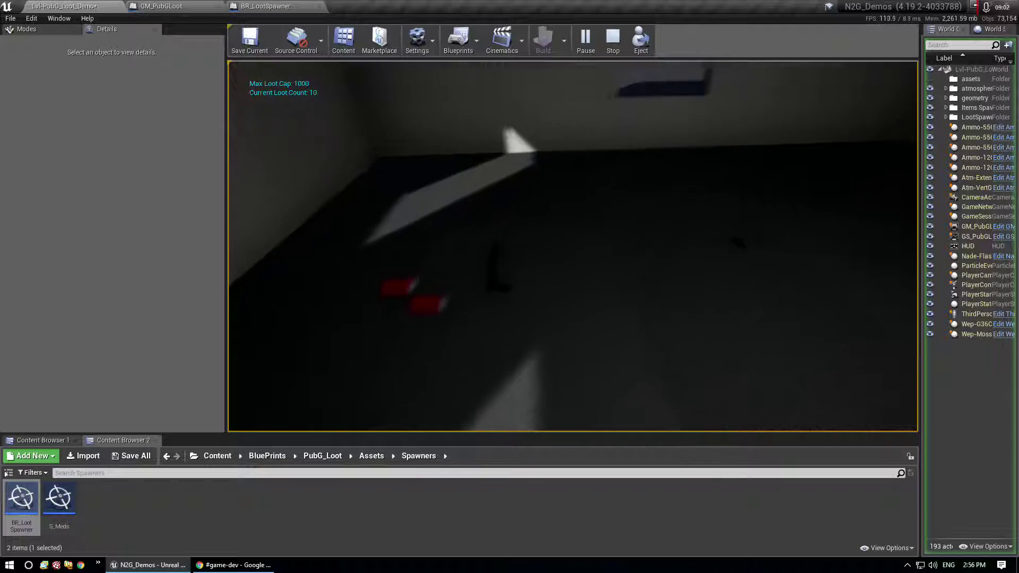
{"action": "key", "text": "w"}
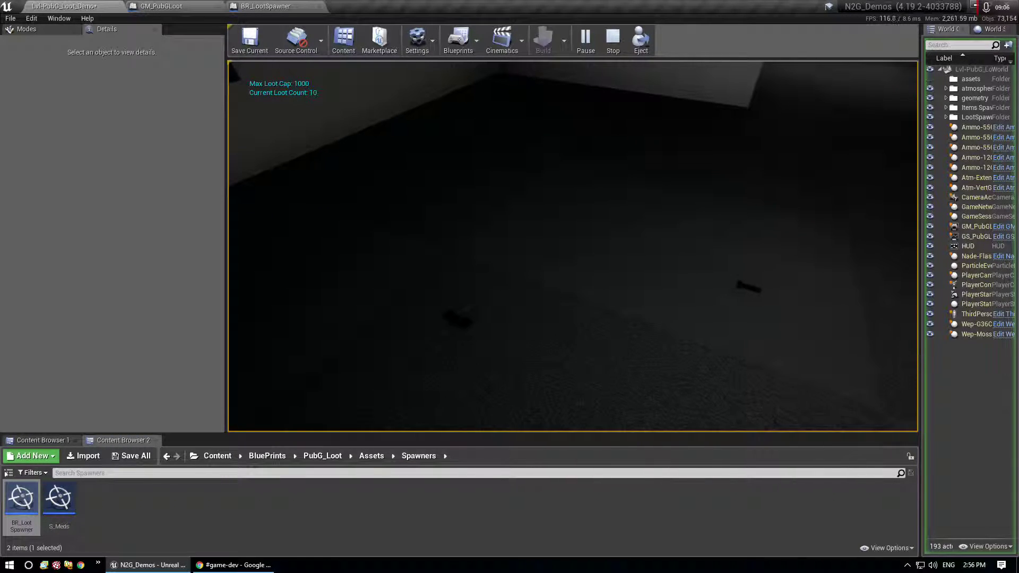
{"action": "key", "text": "w"}
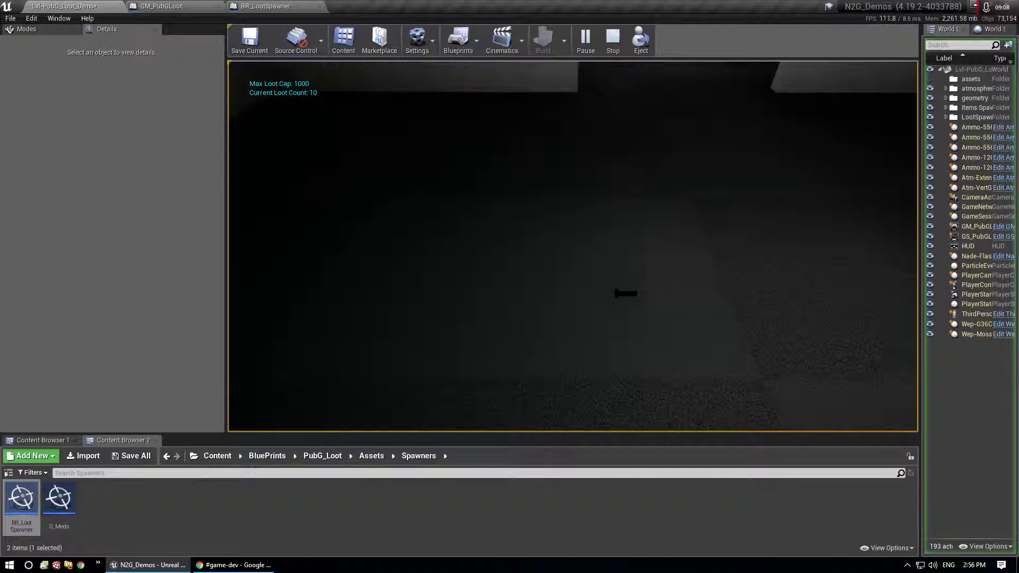
Step: Walk back through the building to the street outside and end the playtest
{"action": "key", "text": "w"}
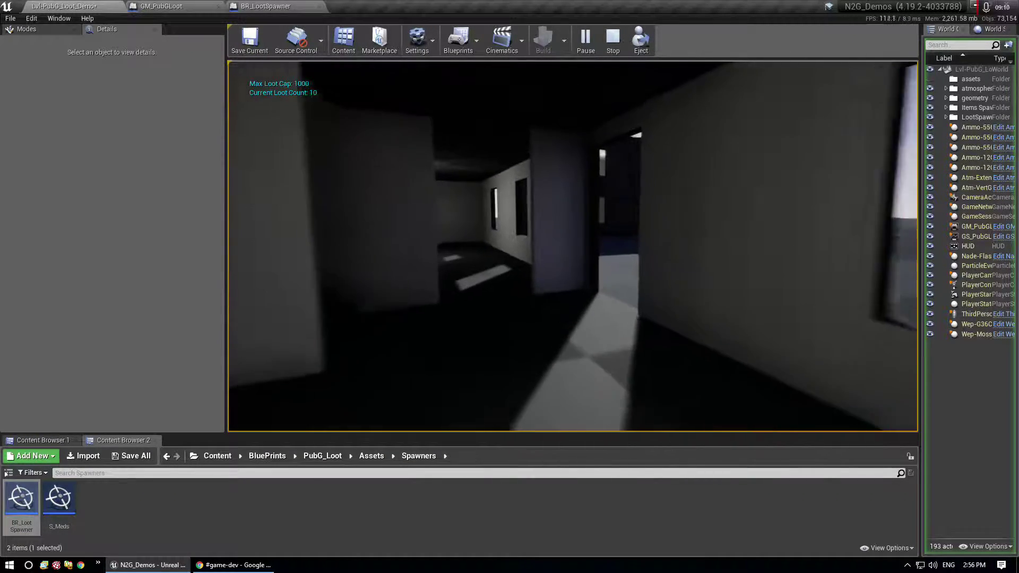
{"action": "key", "text": "w"}
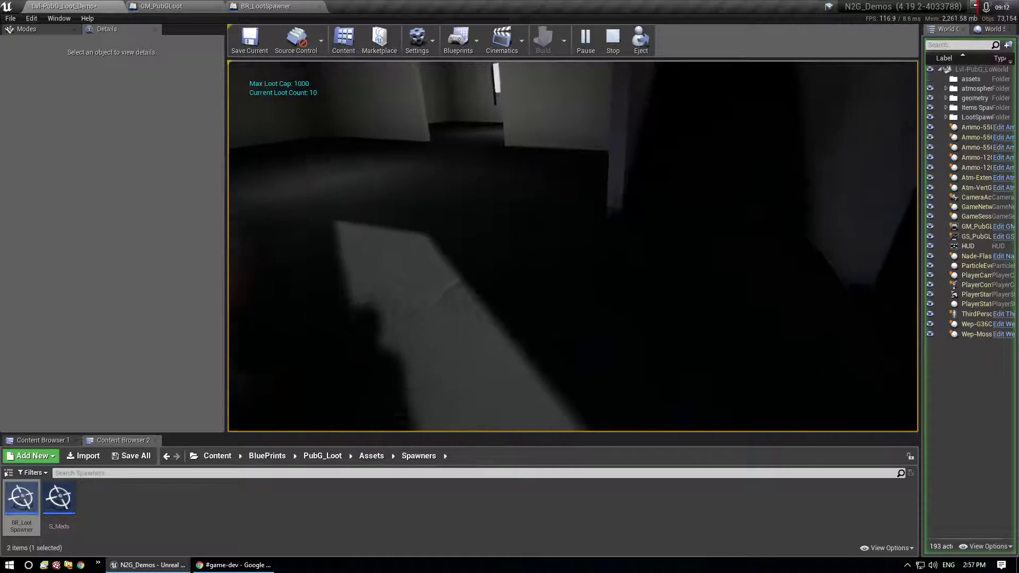
{"action": "key", "text": "w"}
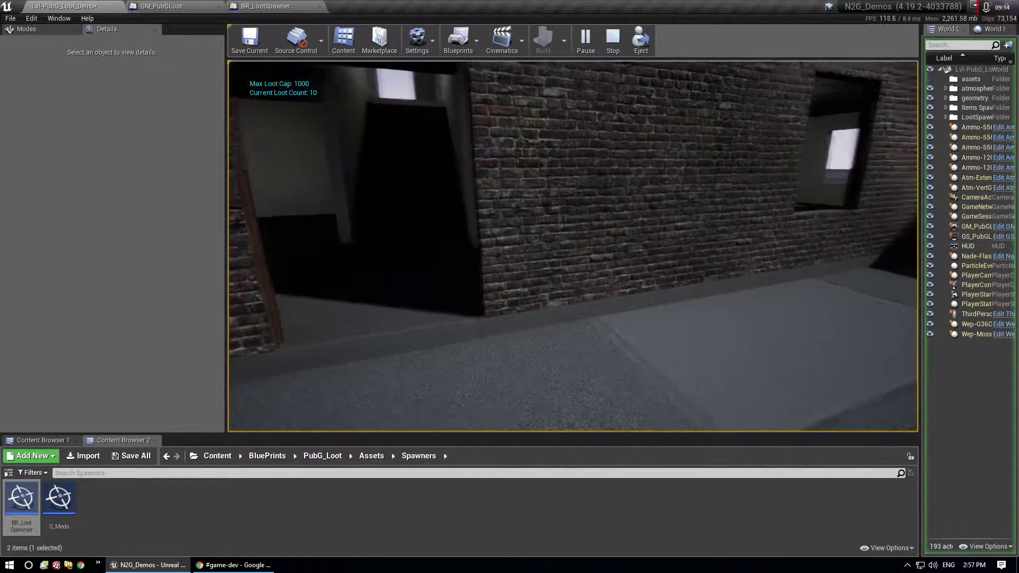
{"action": "key", "text": "w"}
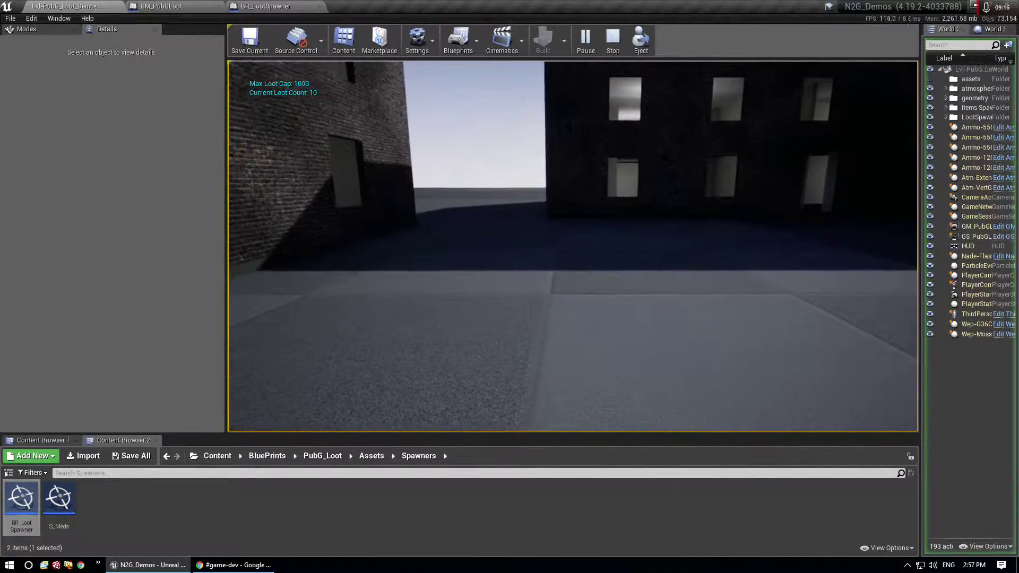
{"action": "key", "text": "Escape"}
Step: Place a fifth BR_LootSpawner on the ground outside the building and add five entries to its Weapons List
{"action": "left_click_drag", "start_coordinate": [21, 498], "coordinate": [633, 294]}
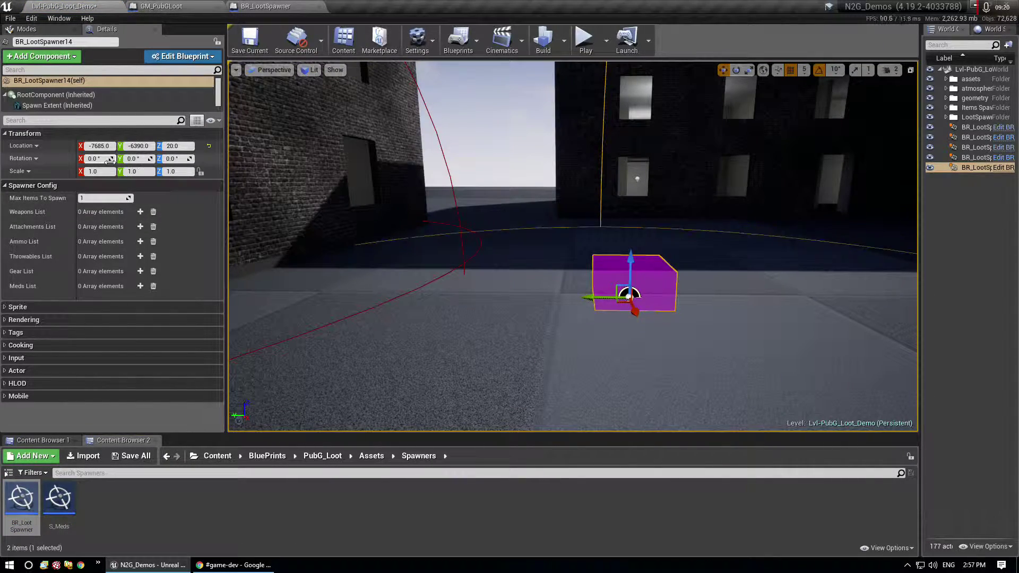
{"action": "left_click", "coordinate": [140, 212]}
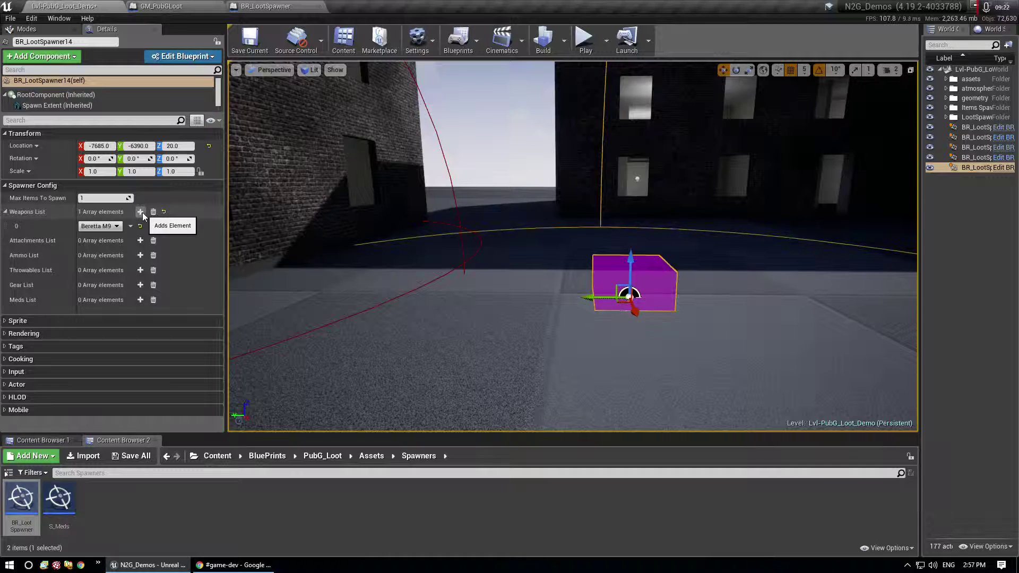
{"action": "left_click", "coordinate": [140, 212]}
{"action": "left_click", "coordinate": [140, 211]}
{"action": "left_click", "coordinate": [140, 212]}
{"action": "left_click", "coordinate": [140, 212]}
Step: Set Weapons List entries 1 to 4 of the fifth spawner to Colt 45, Mossberg 500, G36 C and Bizon PP19
{"action": "left_click", "coordinate": [99, 240]}
{"action": "left_click", "coordinate": [88, 256]}
{"action": "left_click", "coordinate": [106, 254]}
{"action": "left_click", "coordinate": [98, 277]}
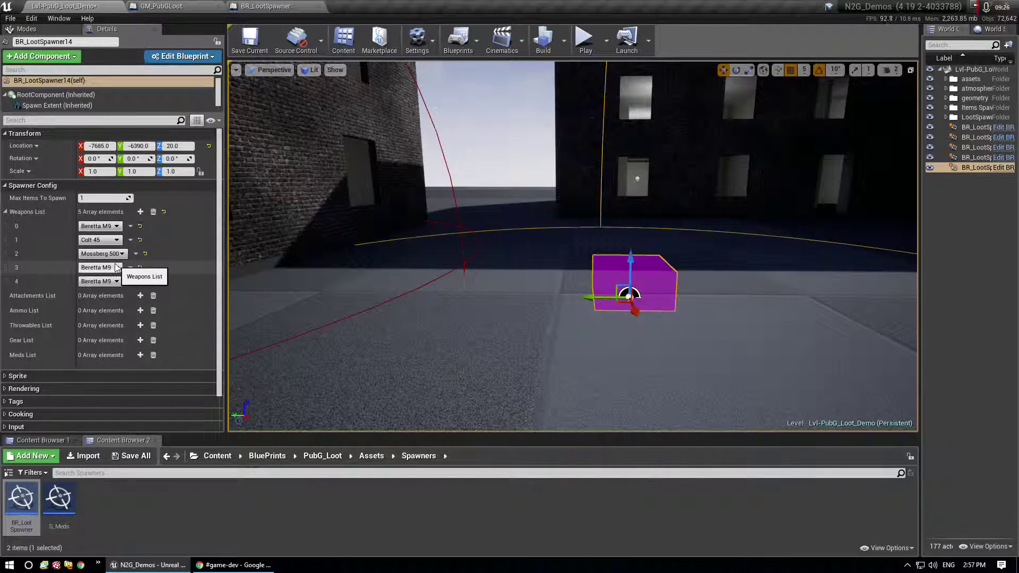
{"action": "left_click", "coordinate": [106, 268]}
{"action": "left_click", "coordinate": [103, 304]}
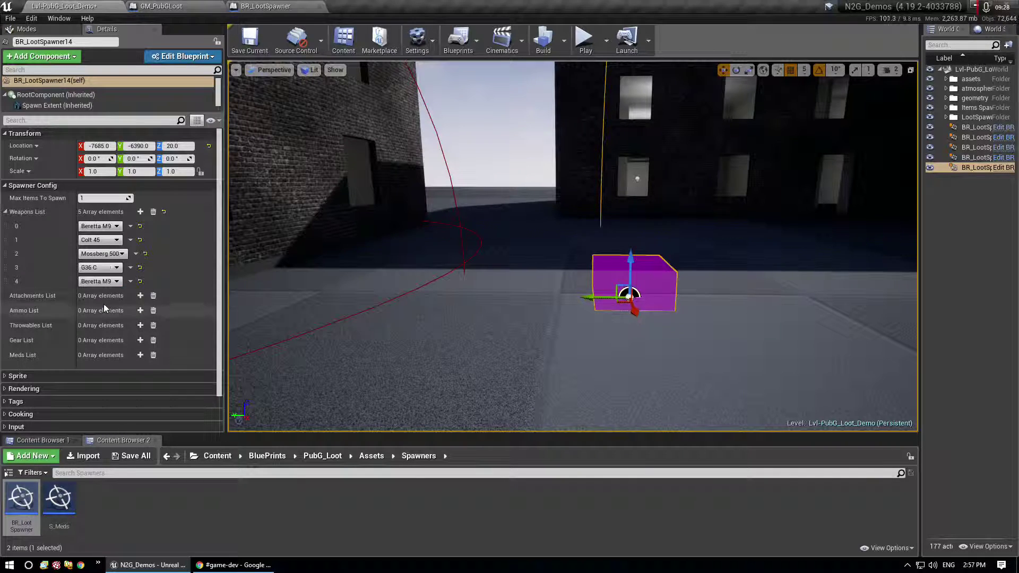
{"action": "left_click", "coordinate": [116, 282]}
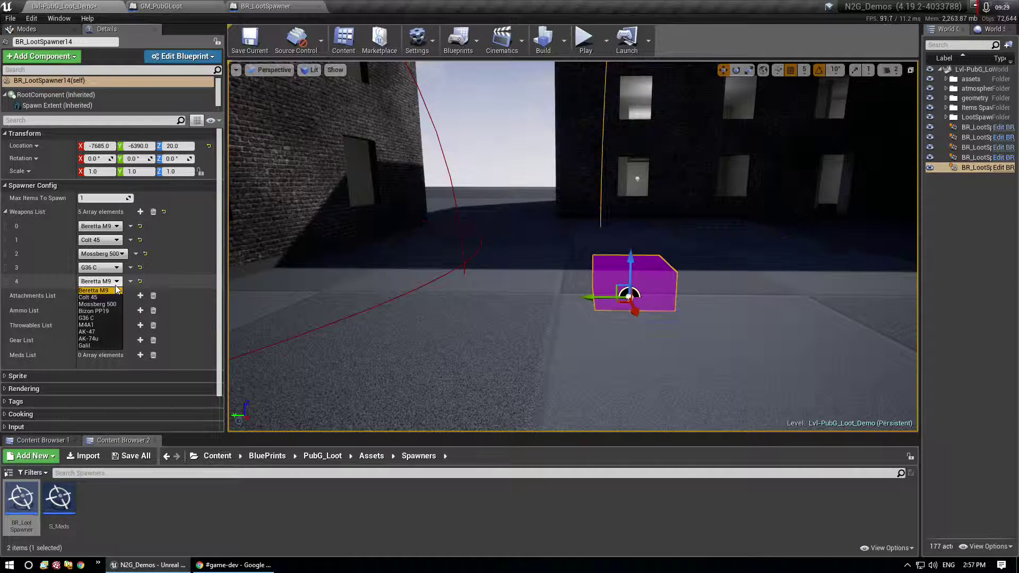
{"action": "left_click", "coordinate": [94, 311]}
Step: Add two more weapons to the fifth spawner's Weapons List, M4A1 and AK-47
{"action": "left_click", "coordinate": [140, 212]}
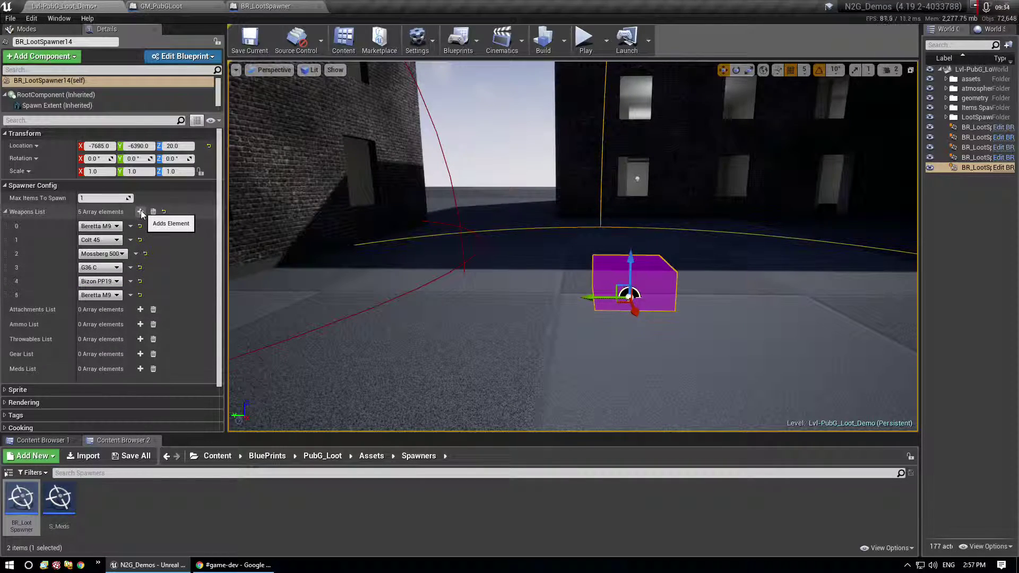
{"action": "left_click", "coordinate": [140, 212]}
{"action": "left_click", "coordinate": [111, 295]}
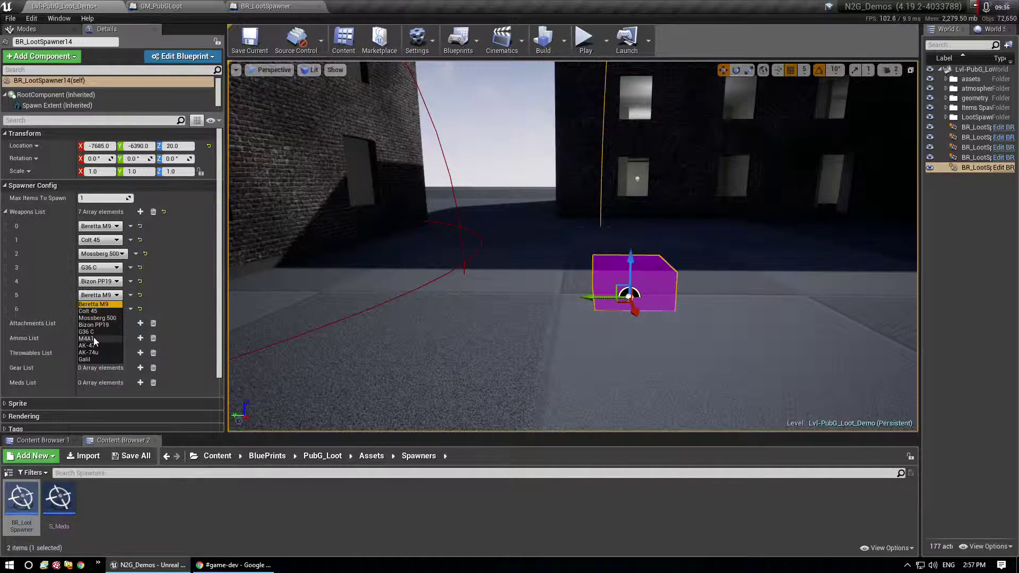
{"action": "left_click", "coordinate": [94, 339]}
{"action": "left_click", "coordinate": [100, 309]}
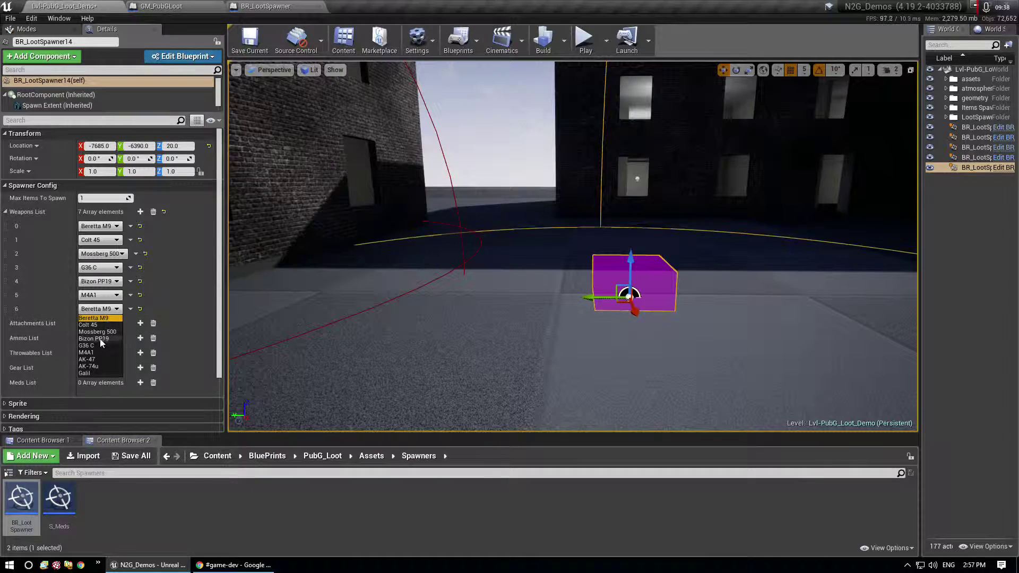
{"action": "left_click", "coordinate": [94, 358]}
Step: Extend the fifth spawner's Weapons List with AK-74u and Galil
{"action": "left_click", "coordinate": [140, 211]}
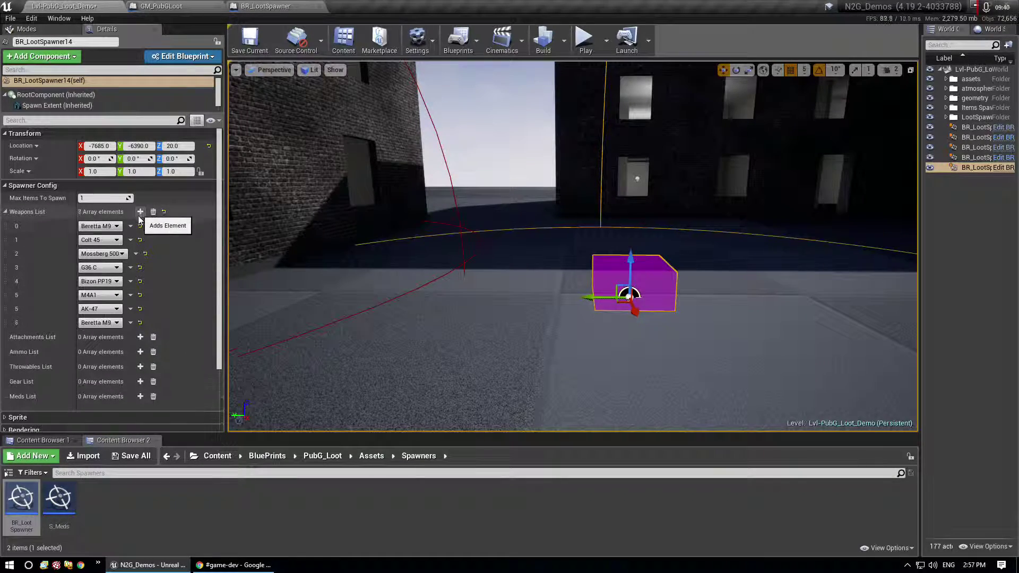
{"action": "left_click", "coordinate": [103, 324]}
{"action": "left_click", "coordinate": [94, 381]}
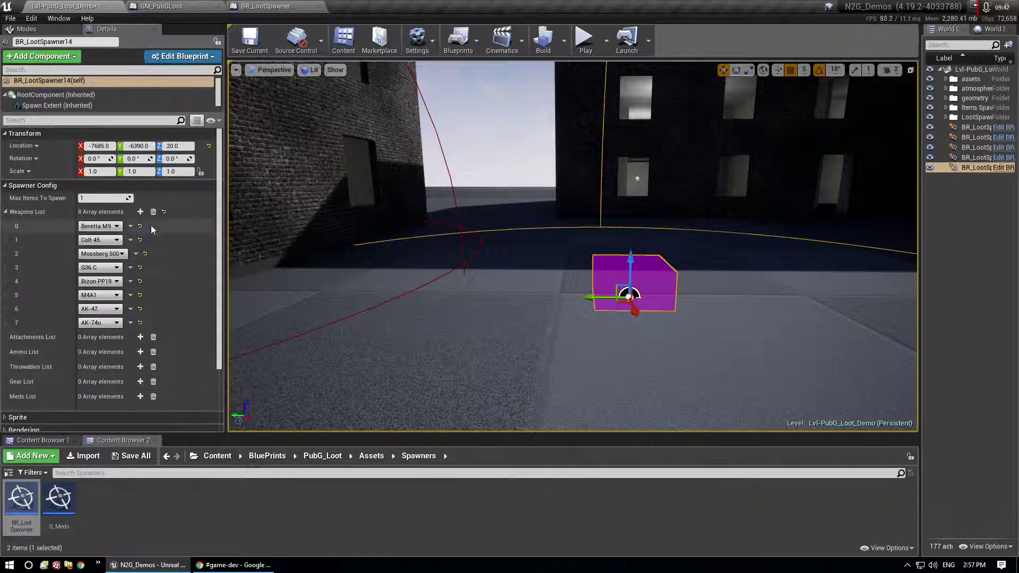
{"action": "left_click", "coordinate": [140, 211]}
{"action": "left_click", "coordinate": [95, 337]}
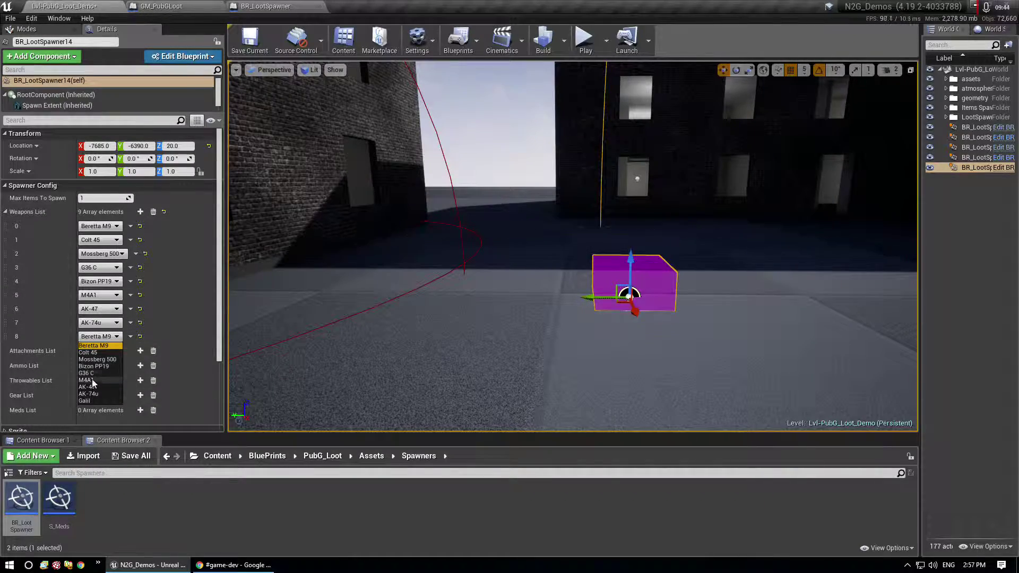
{"action": "left_click", "coordinate": [85, 400]}
Step: Add five entries to the fifth spawner's Attachments List
{"action": "right_click_drag", "start_coordinate": [276, 255], "coordinate": [374, 238]}
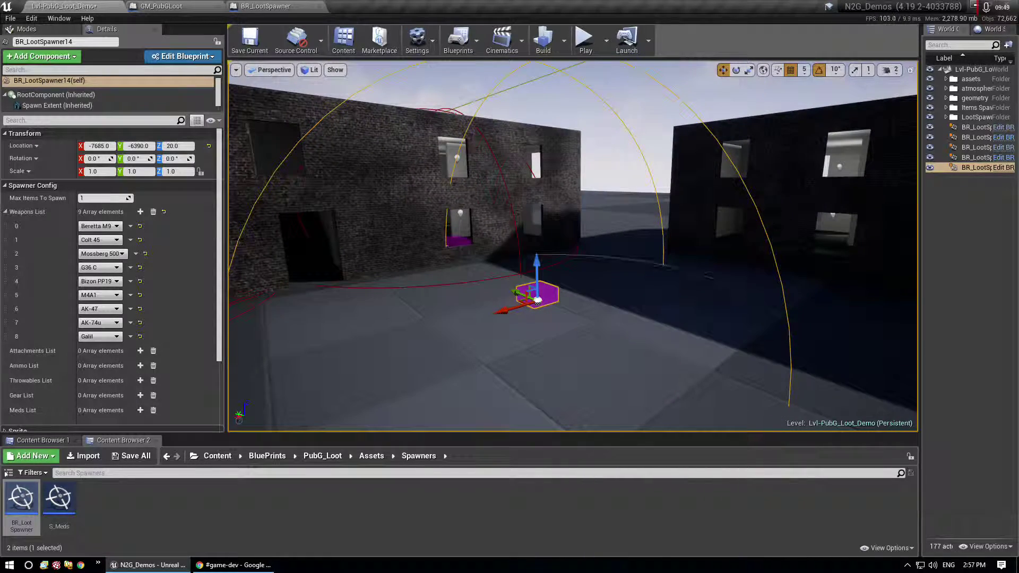
{"action": "left_click", "coordinate": [141, 353]}
{"action": "left_click", "coordinate": [141, 351]}
{"action": "left_click", "coordinate": [141, 351]}
{"action": "left_click", "coordinate": [141, 351]}
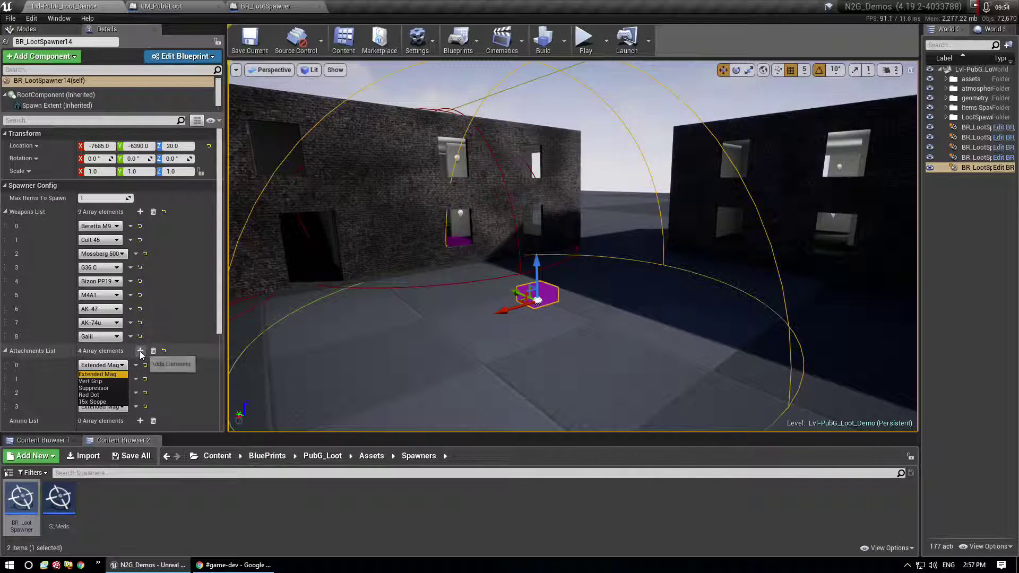
{"action": "left_click", "coordinate": [140, 351]}
Step: Set Attachments List entries 1 to 4 to Vert Grip, Suppressor, Red Dot and 15x Scope, and Max Items To Spawn to 3
{"action": "left_click", "coordinate": [100, 379]}
{"action": "left_click", "coordinate": [113, 393]}
{"action": "left_click", "coordinate": [133, 393]}
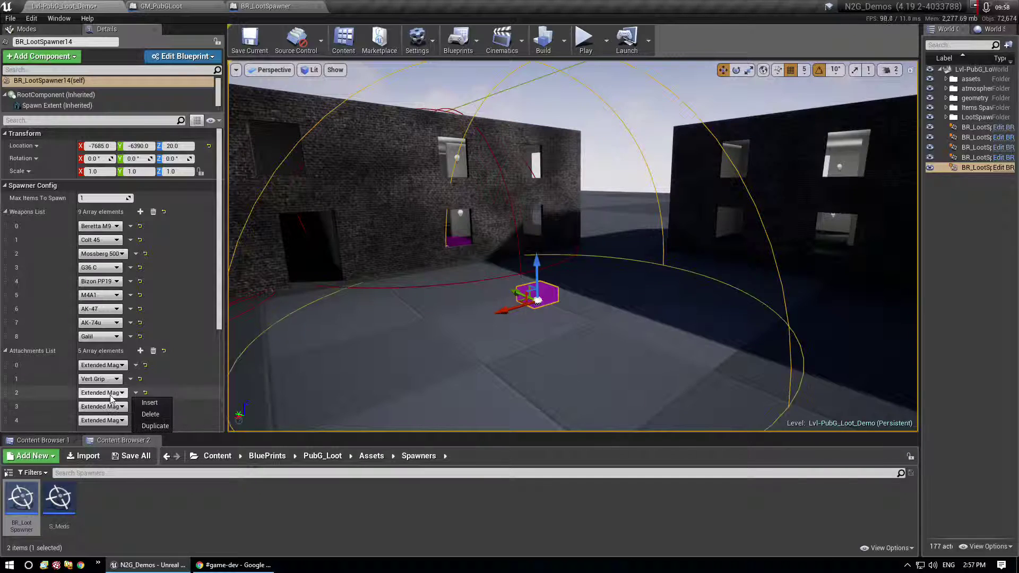
{"action": "left_click", "coordinate": [106, 393]}
{"action": "left_click", "coordinate": [106, 415]}
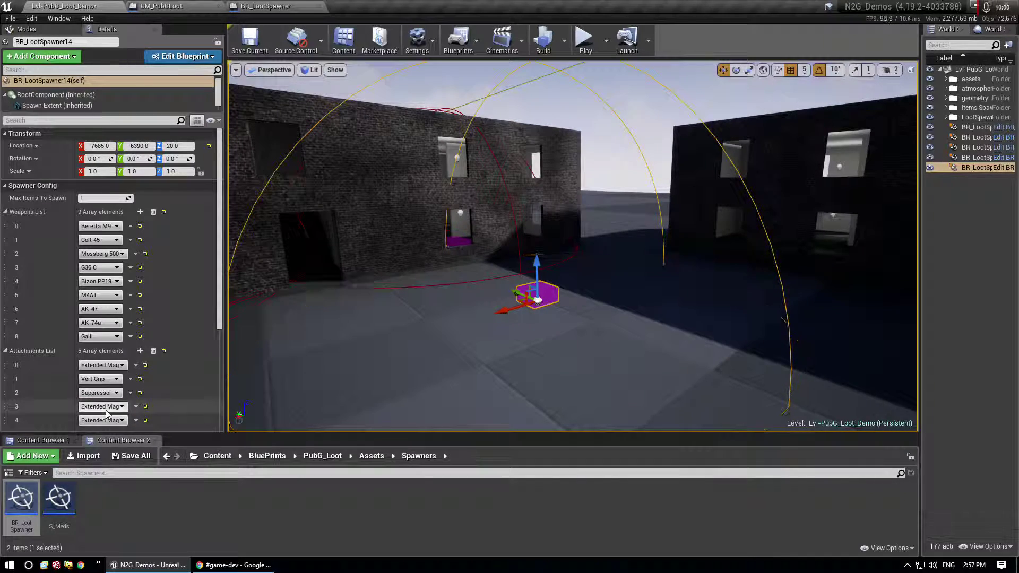
{"action": "left_click", "coordinate": [104, 406]}
{"action": "left_click", "coordinate": [102, 436]}
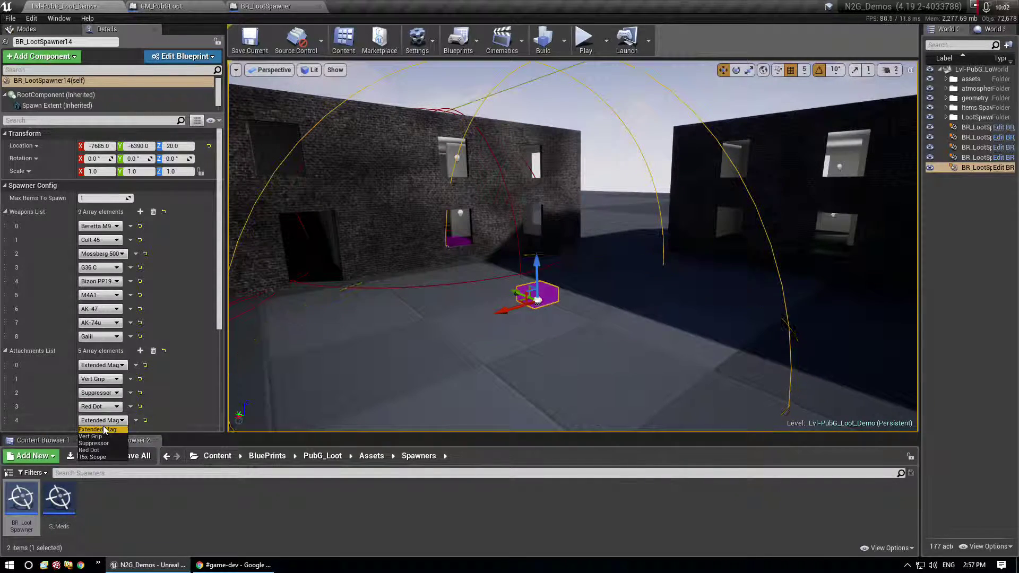
{"action": "left_click", "coordinate": [103, 422]}
{"action": "left_click", "coordinate": [96, 458]}
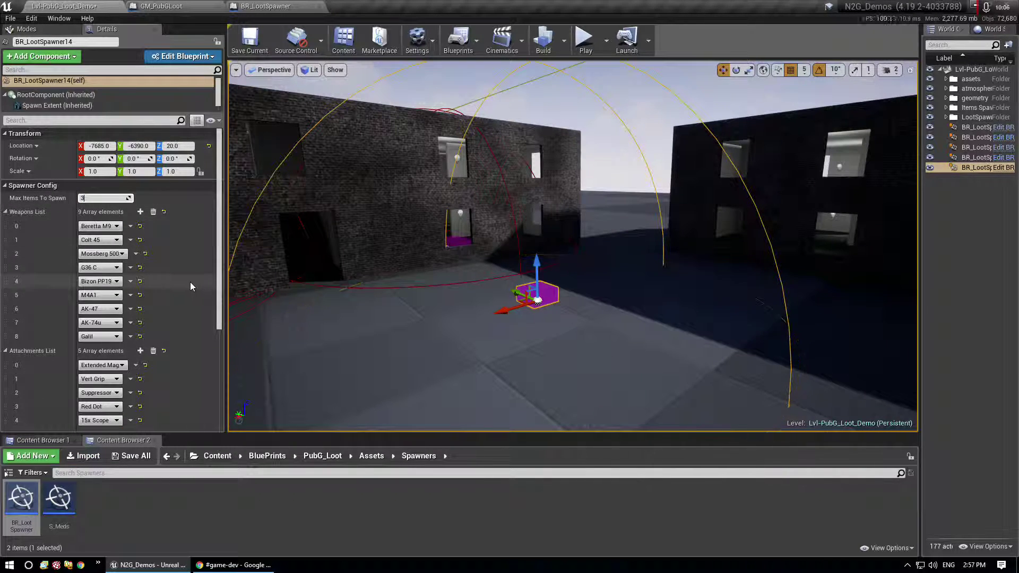
Step: Add Frag Grenade, Smoke Grenade and Flash Grenade to the fifth spawner's Throwables List
{"action": "scroll", "coordinate": [189, 282], "scroll_direction": "down", "scroll_amount": 5}
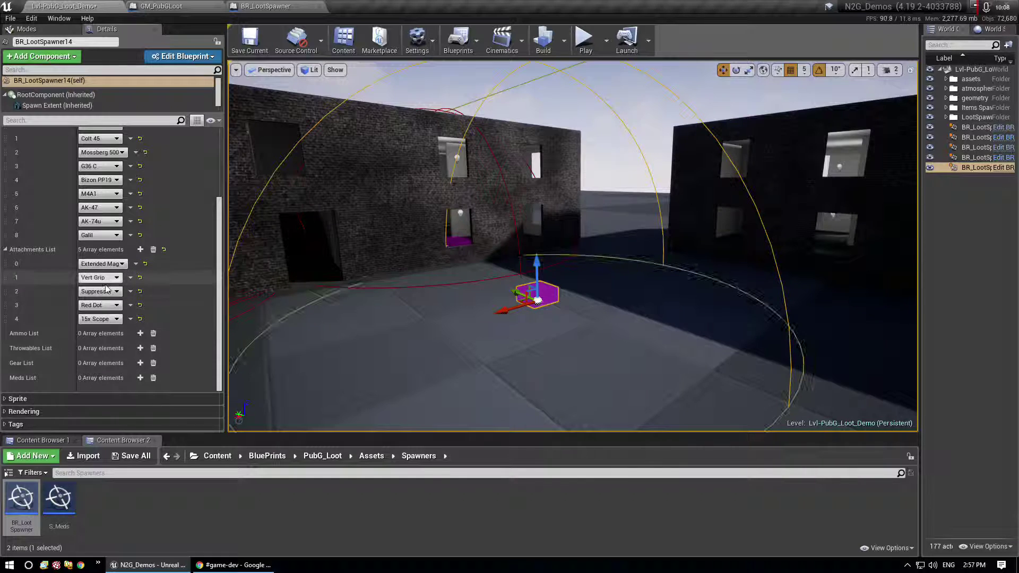
{"action": "scroll", "coordinate": [112, 298], "scroll_direction": "down", "scroll_amount": 3}
{"action": "left_click", "coordinate": [140, 298]}
{"action": "left_click", "coordinate": [140, 297]}
{"action": "left_click", "coordinate": [140, 297]}
{"action": "left_click", "coordinate": [101, 325]}
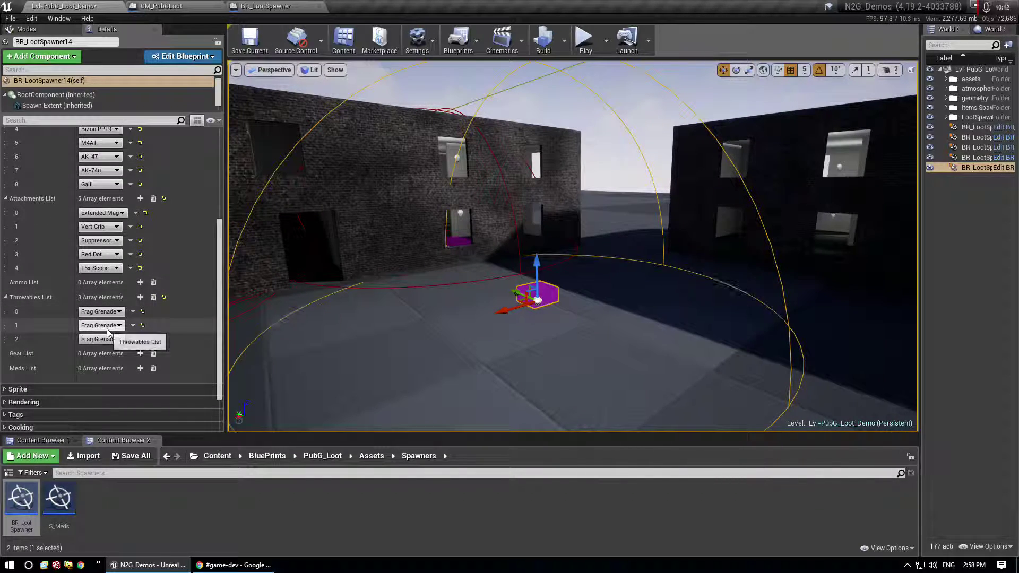
{"action": "left_click", "coordinate": [101, 341]}
{"action": "left_click", "coordinate": [107, 339]}
{"action": "left_click", "coordinate": [96, 361]}
Step: Add two entries to the fifth spawner's Meds List and set them to Booster Pills and Health Kit
{"action": "left_click", "coordinate": [140, 369]}
{"action": "left_click", "coordinate": [140, 370]}
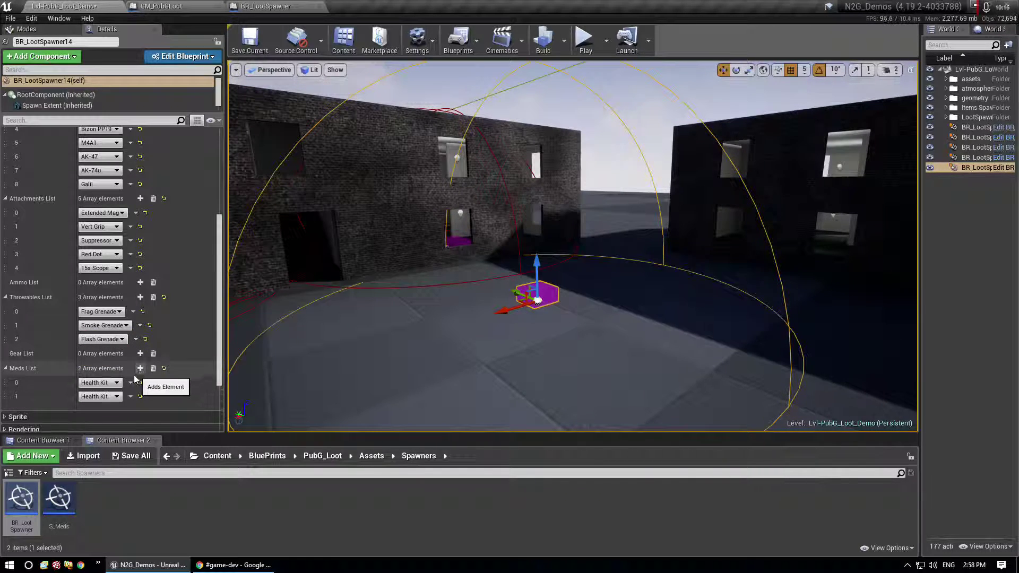
{"action": "left_click", "coordinate": [100, 397]}
{"action": "left_click", "coordinate": [101, 399]}
{"action": "left_click", "coordinate": [101, 398]}
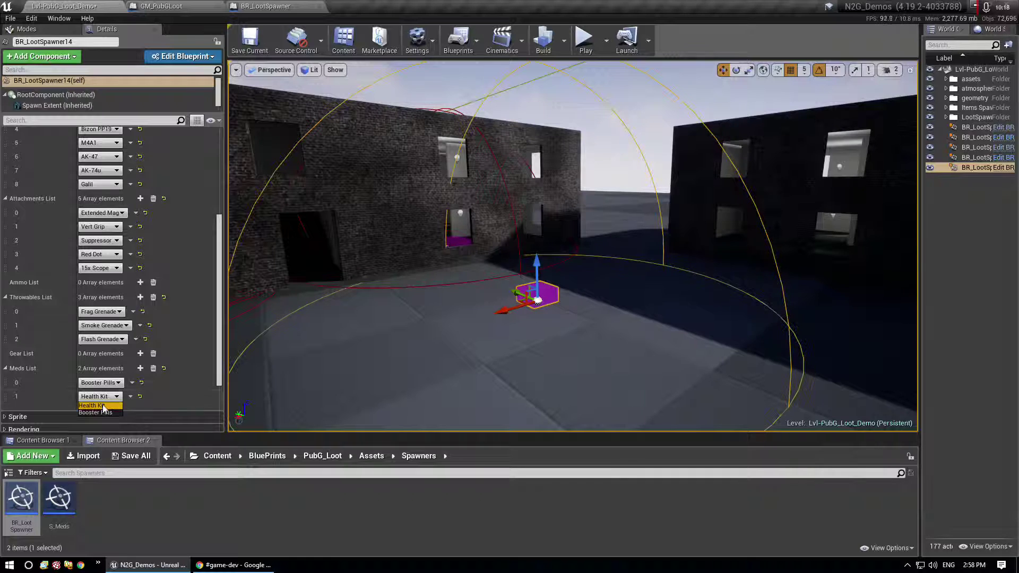
{"action": "left_click", "coordinate": [99, 413]}
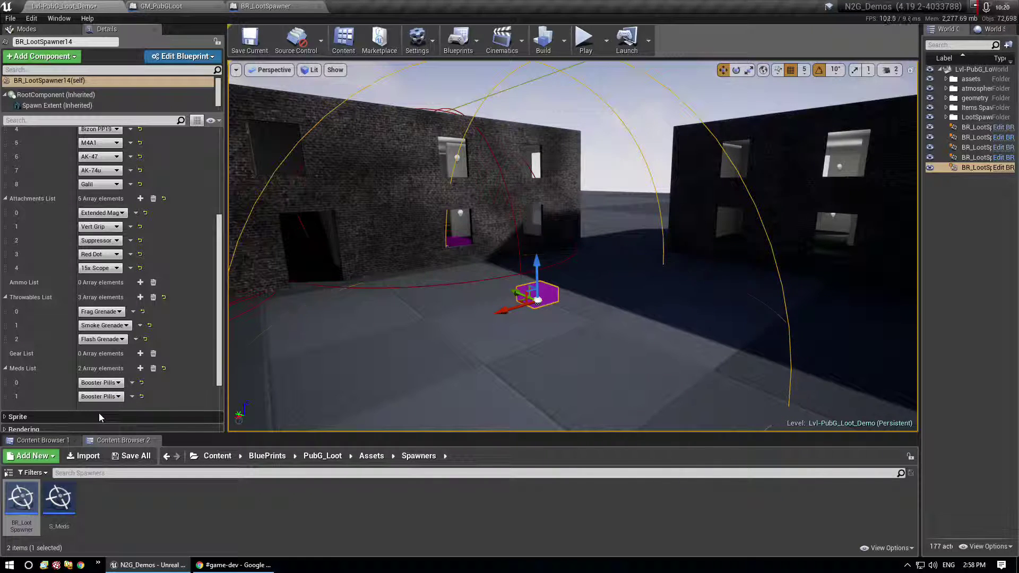
{"action": "left_click", "coordinate": [101, 397]}
{"action": "left_click", "coordinate": [101, 400]}
{"action": "scroll", "coordinate": [195, 339], "scroll_direction": "up", "scroll_amount": 2}
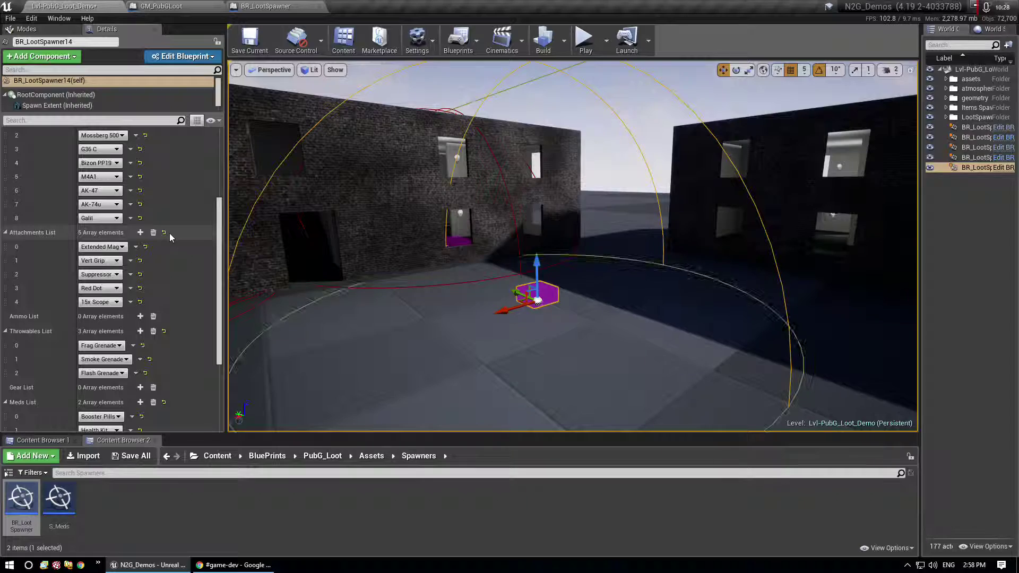
{"action": "scroll", "coordinate": [169, 233], "scroll_direction": "down", "scroll_amount": 2}
{"action": "scroll", "coordinate": [170, 234], "scroll_direction": "down", "scroll_amount": 5}
Step: Scale up the fifth spawner's Spawn Extent component so its box covers a wider patch of ground, and clear the selection
{"action": "right_click_drag", "start_coordinate": [329, 244], "coordinate": [308, 244]}
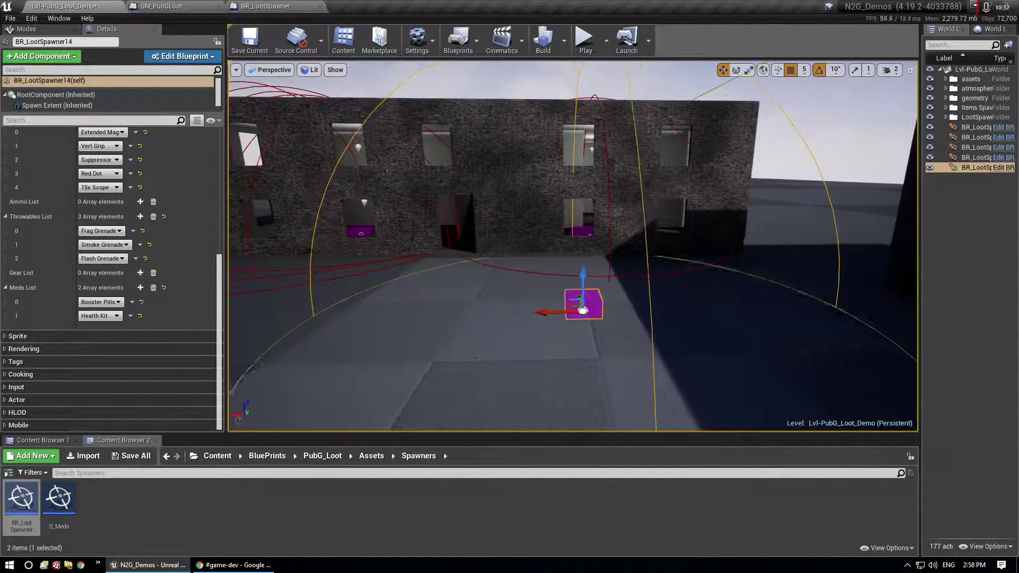
{"action": "left_click", "coordinate": [62, 108]}
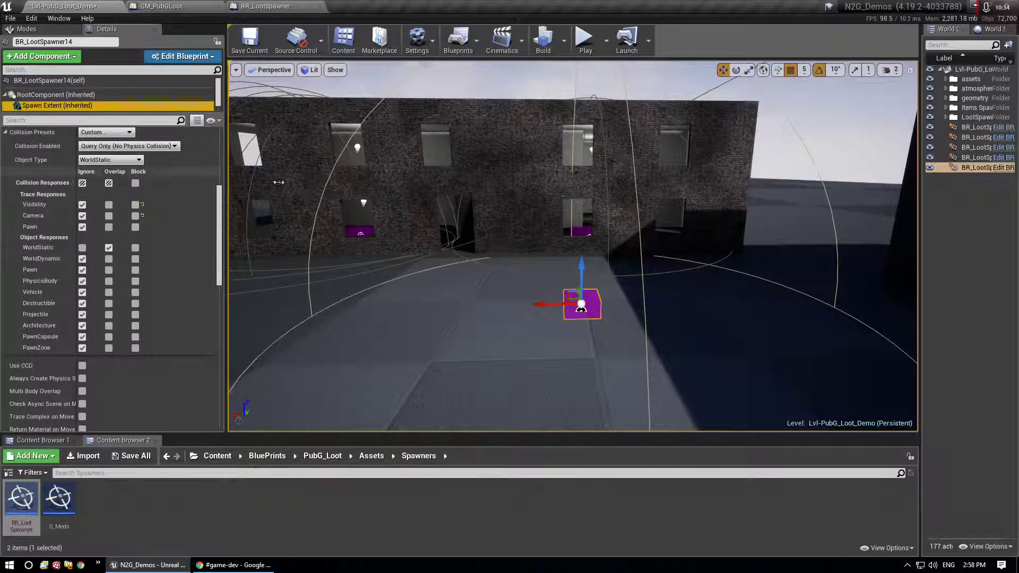
{"action": "left_click", "coordinate": [749, 70]}
{"action": "left_click_drag", "start_coordinate": [541, 304], "coordinate": [581, 306]}
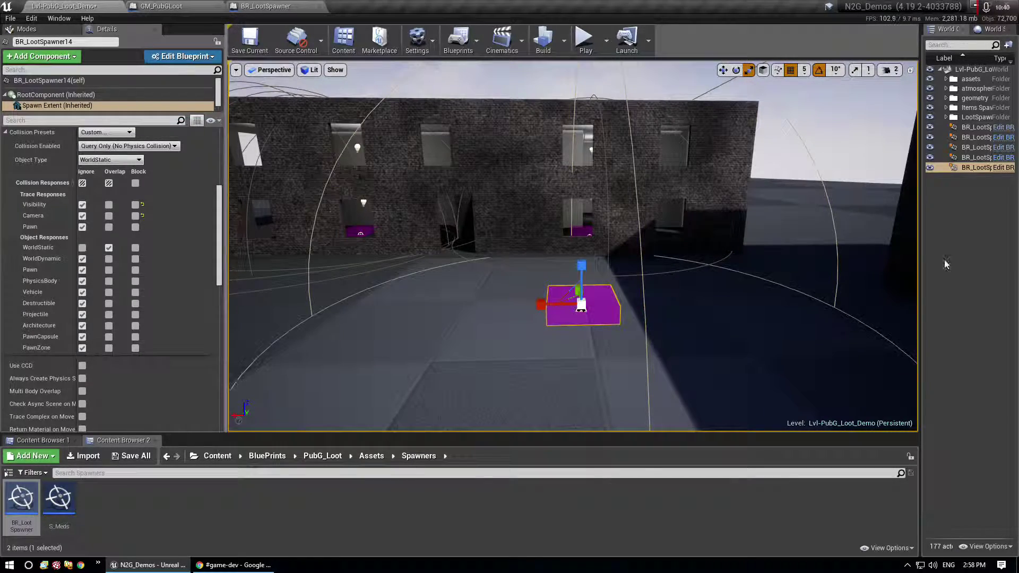
{"action": "key", "text": "Escape"}
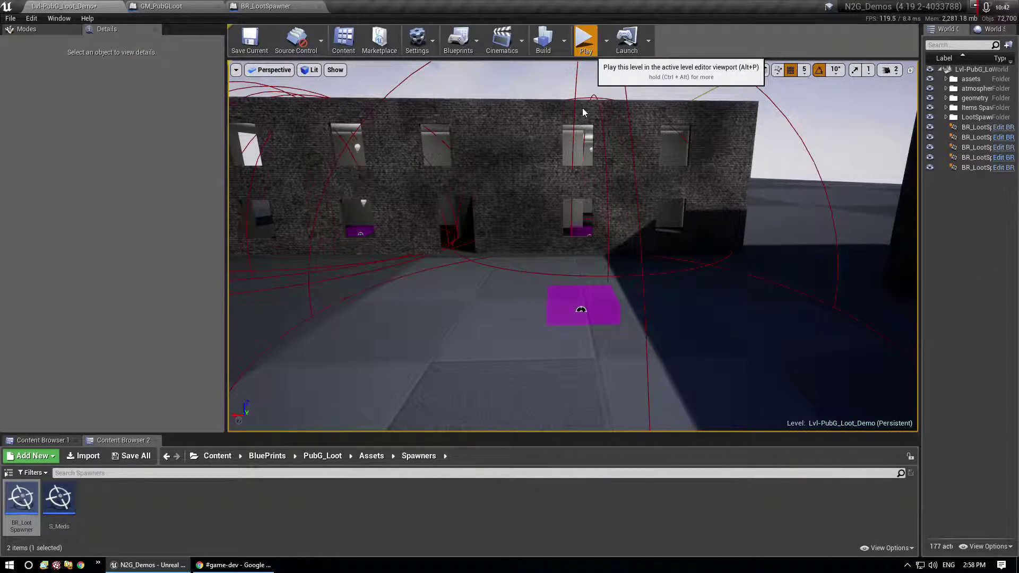
Step: Playtest the level, walk toward the outdoor spawner to trigger its loot, and end the session
{"action": "left_click", "coordinate": [585, 40]}
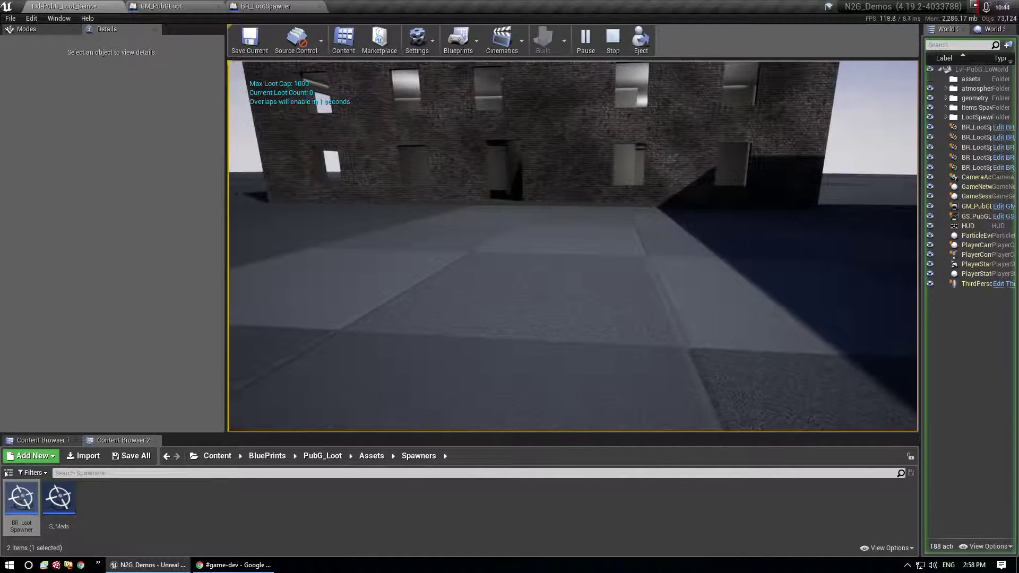
{"action": "key", "text": "w"}
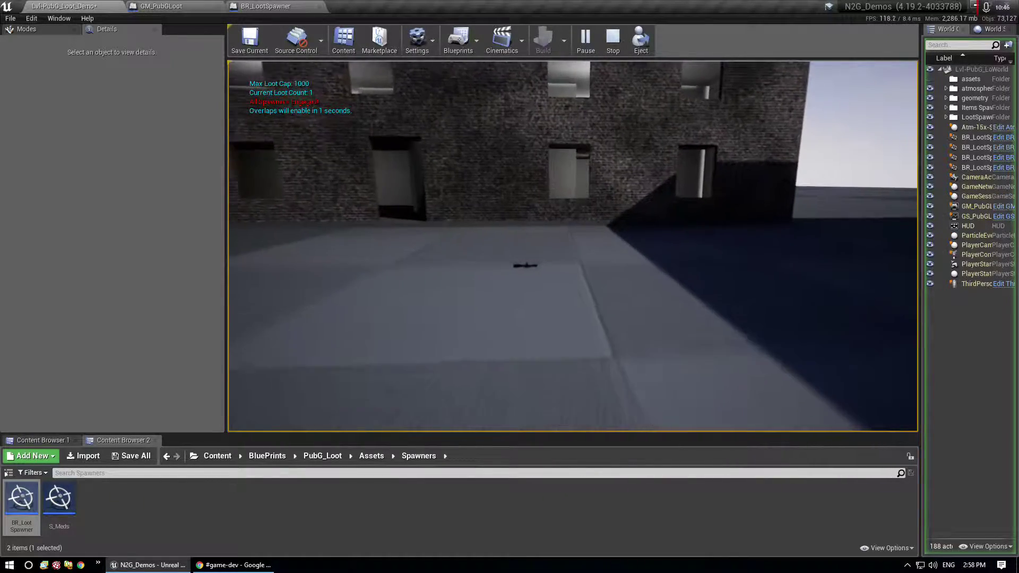
{"action": "key", "text": "Escape"}
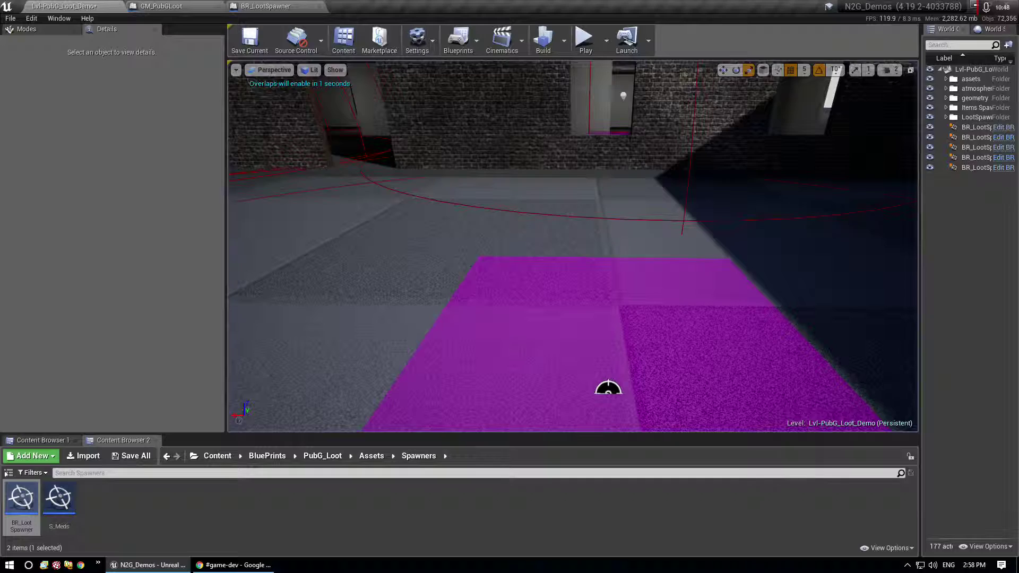
Step: Set the fifth spawner's Max Items To Spawn to 3
{"action": "left_click", "coordinate": [953, 167]}
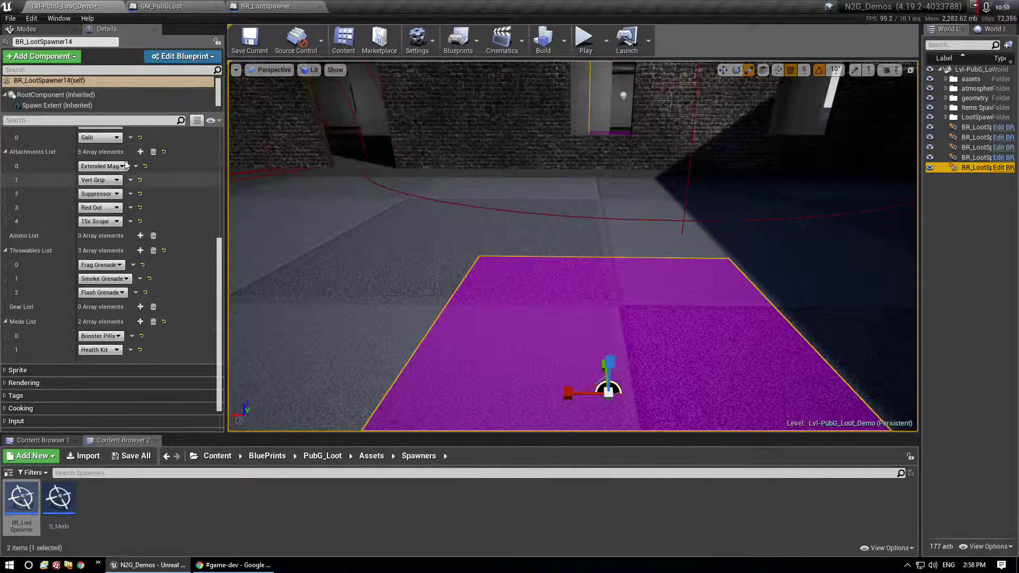
{"action": "scroll", "coordinate": [119, 165], "scroll_direction": "up", "scroll_amount": 2}
{"action": "left_click", "coordinate": [97, 198]}
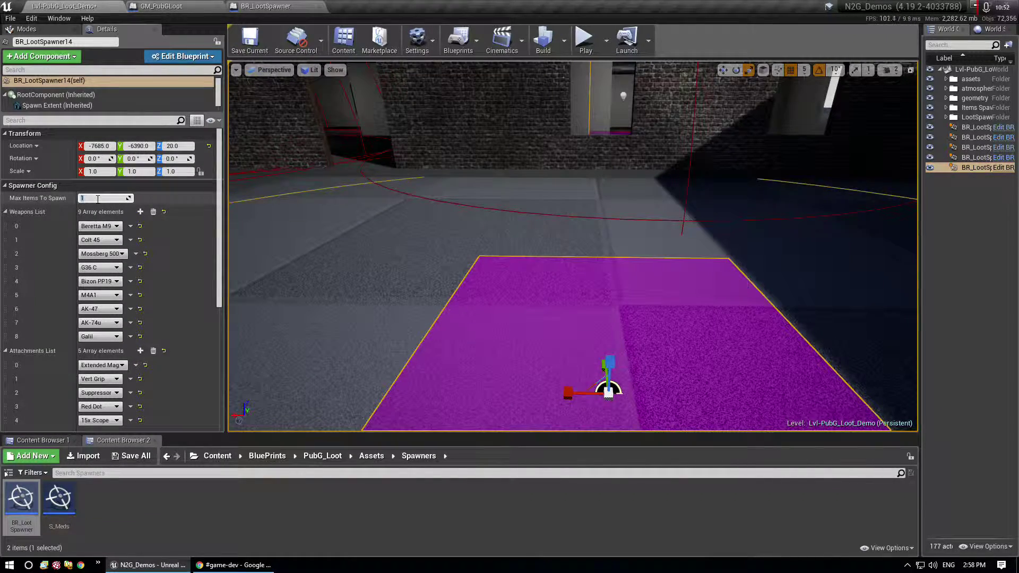
{"action": "type", "text": "3"}
{"action": "key", "text": "Return"}
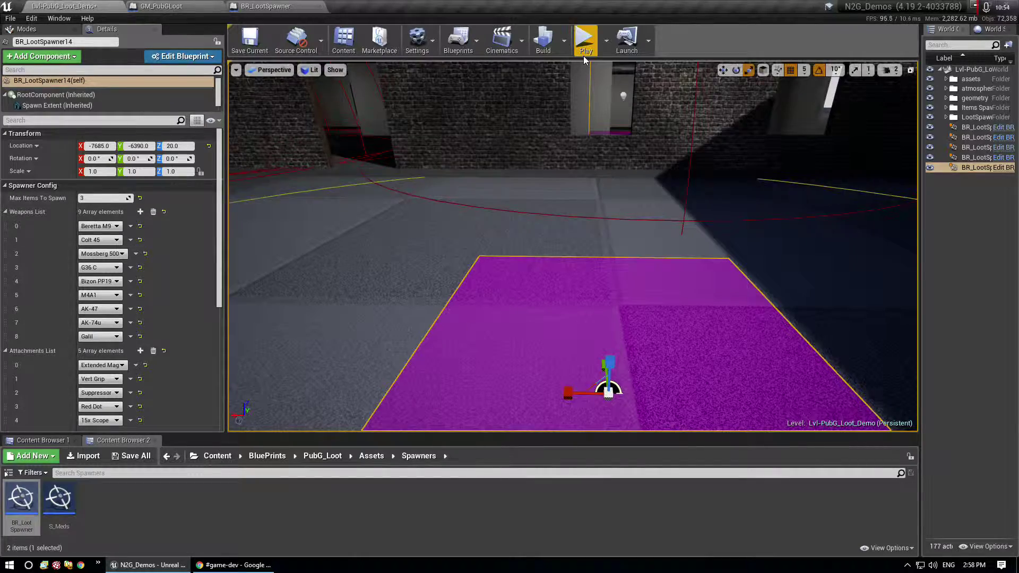
Step: Playtest the level and walk around the outdoor spawner to inspect the weapons, ammo and other loot it spawns
{"action": "key", "text": "f"}
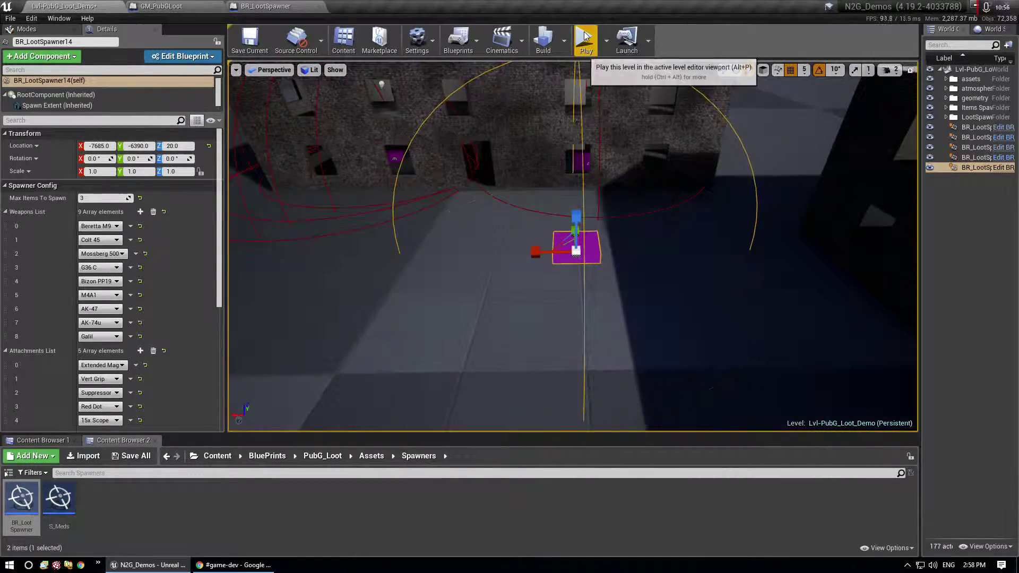
{"action": "left_click", "coordinate": [584, 35]}
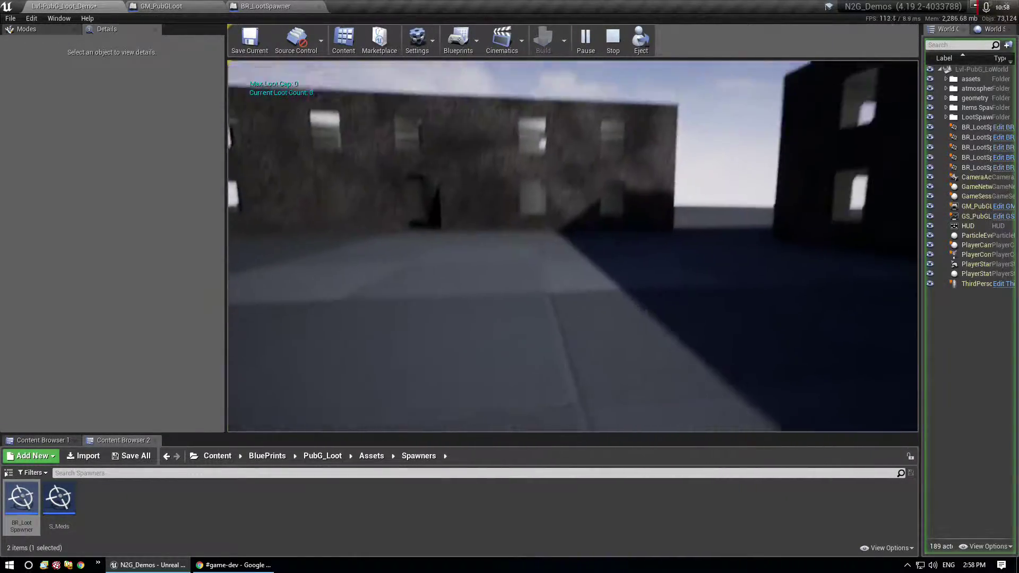
{"action": "key", "text": "w"}
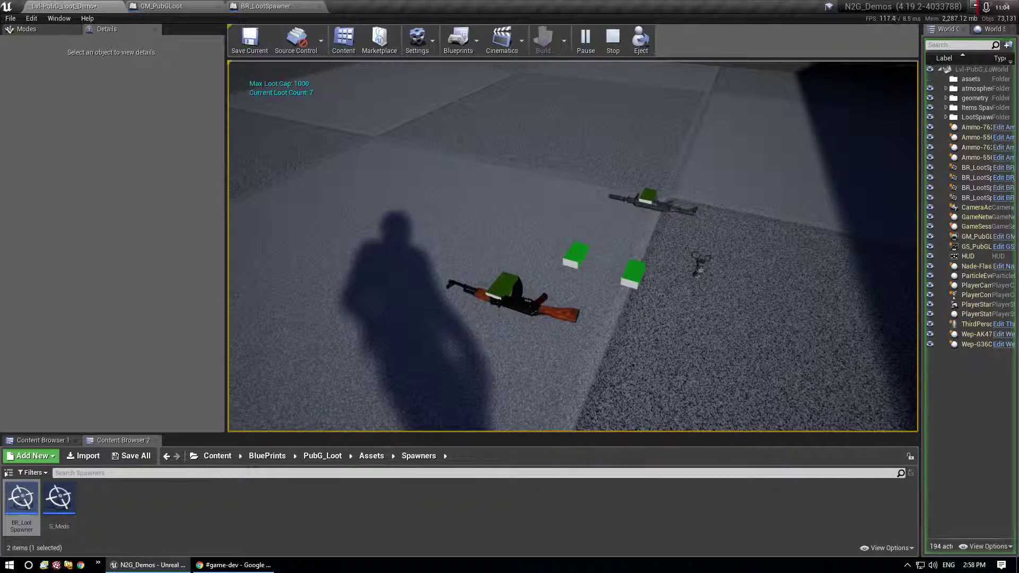
{"action": "key", "text": "w"}
{"action": "key", "text": "w"}
{"action": "key", "text": "w"}
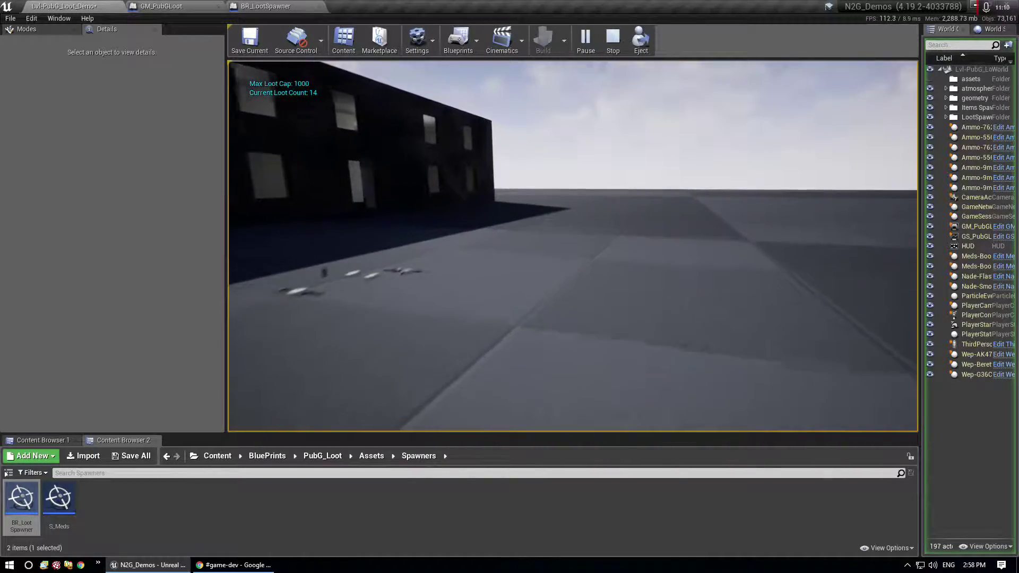
{"action": "key", "text": "w"}
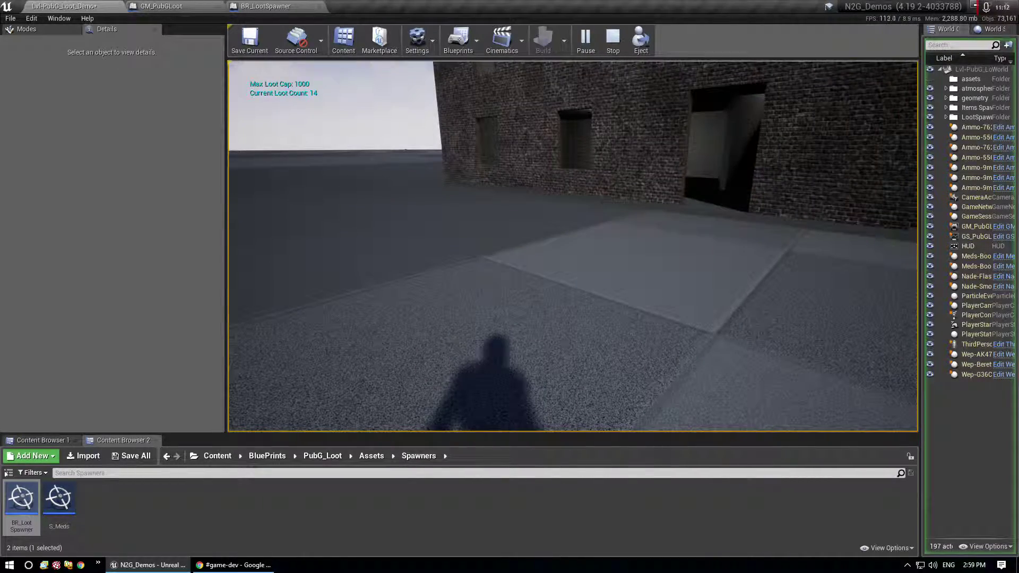
{"action": "key", "text": "Escape"}
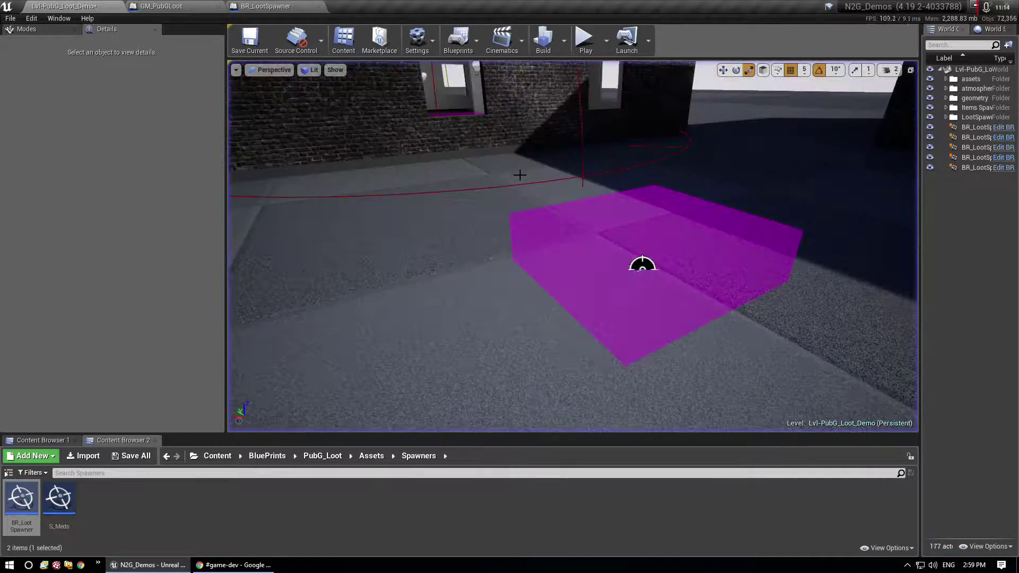
Step: Empty the fifth spawner's Attachments List, Throwables List and Meds List, keeping only its weapons
{"action": "left_click", "coordinate": [642, 264]}
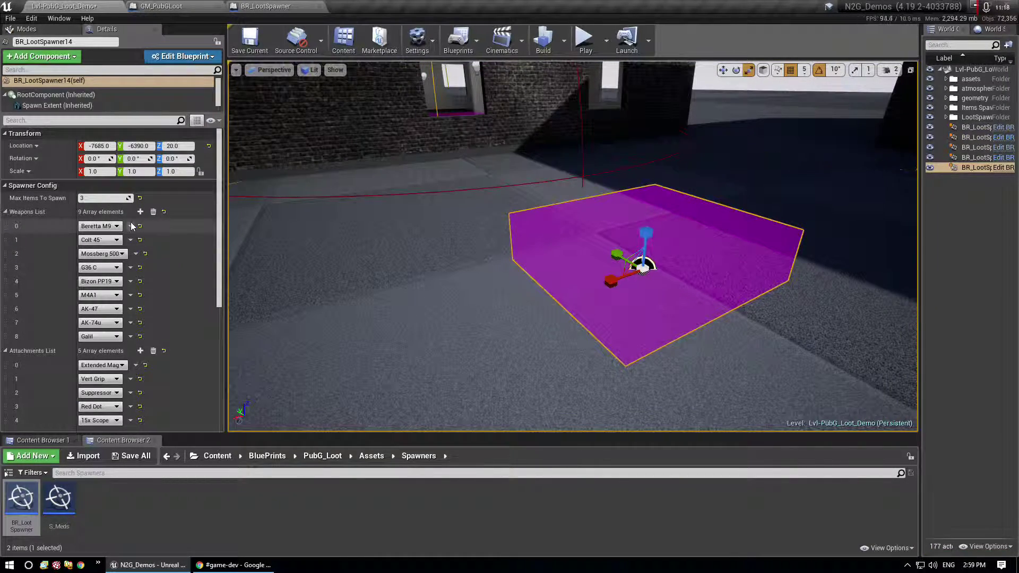
{"action": "left_click", "coordinate": [153, 351]}
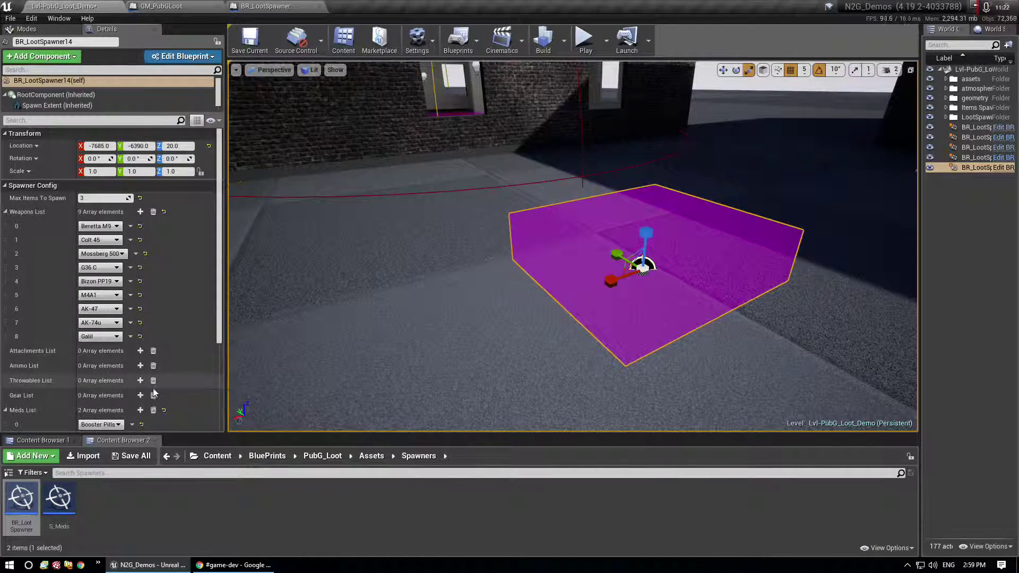
{"action": "scroll", "coordinate": [155, 383], "scroll_direction": "down", "scroll_amount": 2}
{"action": "left_click", "coordinate": [153, 360]}
{"action": "scroll", "coordinate": [95, 339], "scroll_direction": "up", "scroll_amount": 2}
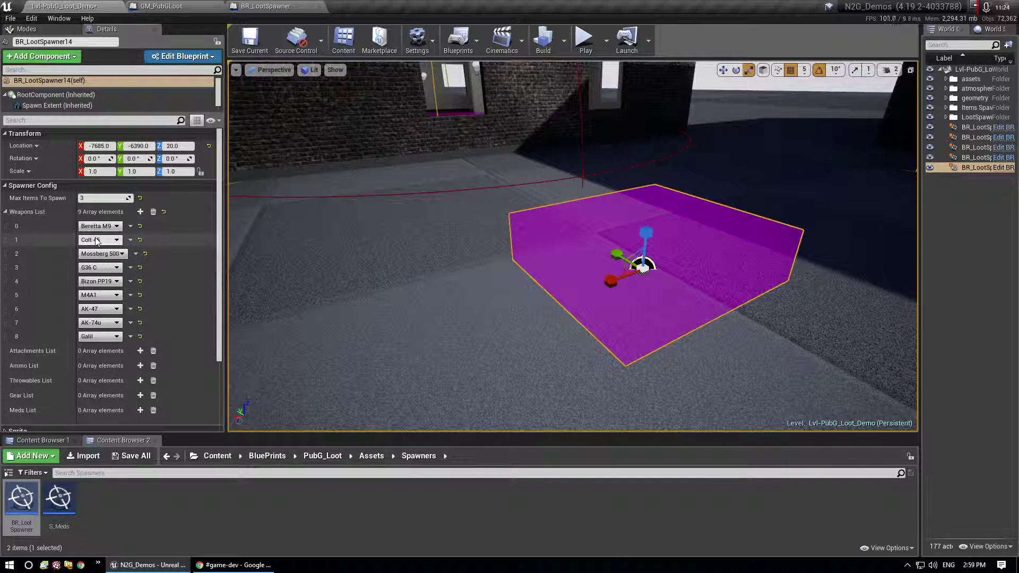
Step: Add four more Beretta M9 entries to the fifth spawner's Weapons List
{"action": "left_click", "coordinate": [140, 212]}
{"action": "left_click", "coordinate": [140, 211]}
{"action": "left_click", "coordinate": [140, 211]}
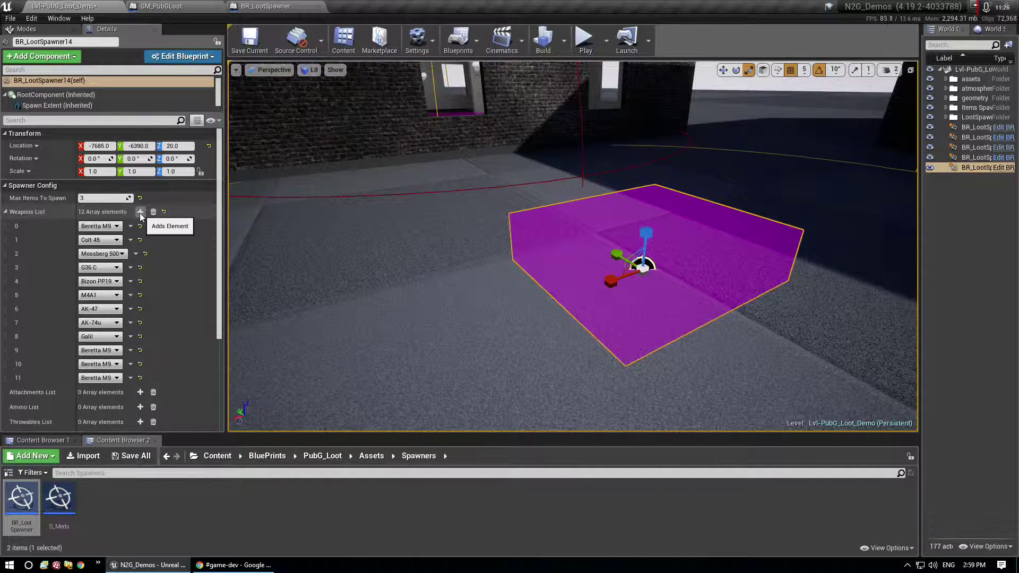
{"action": "left_click", "coordinate": [140, 212]}
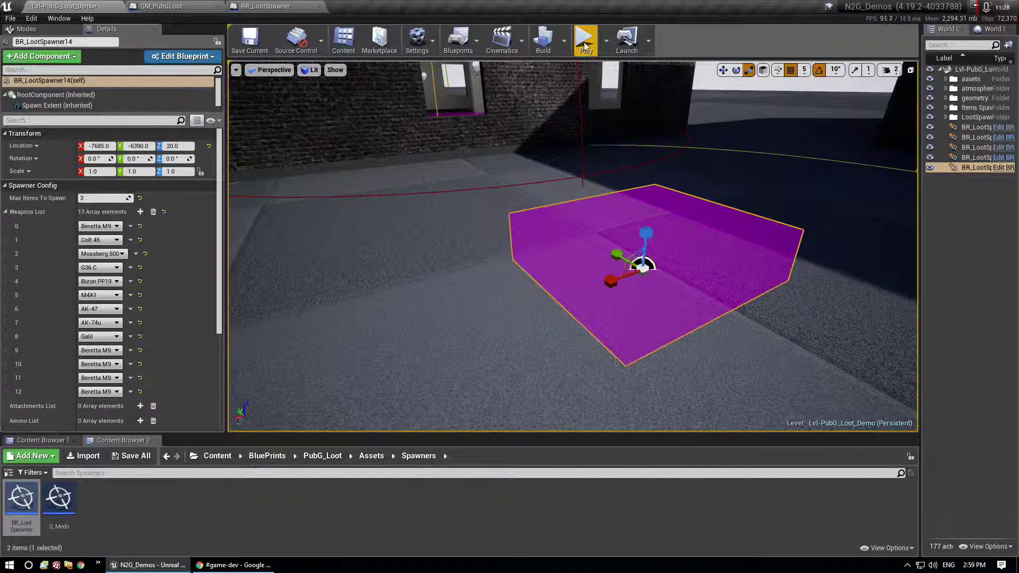
Step: Playtest the level and walk up to the outdoor spawner to check its weapons-only loot
{"action": "key", "text": "f"}
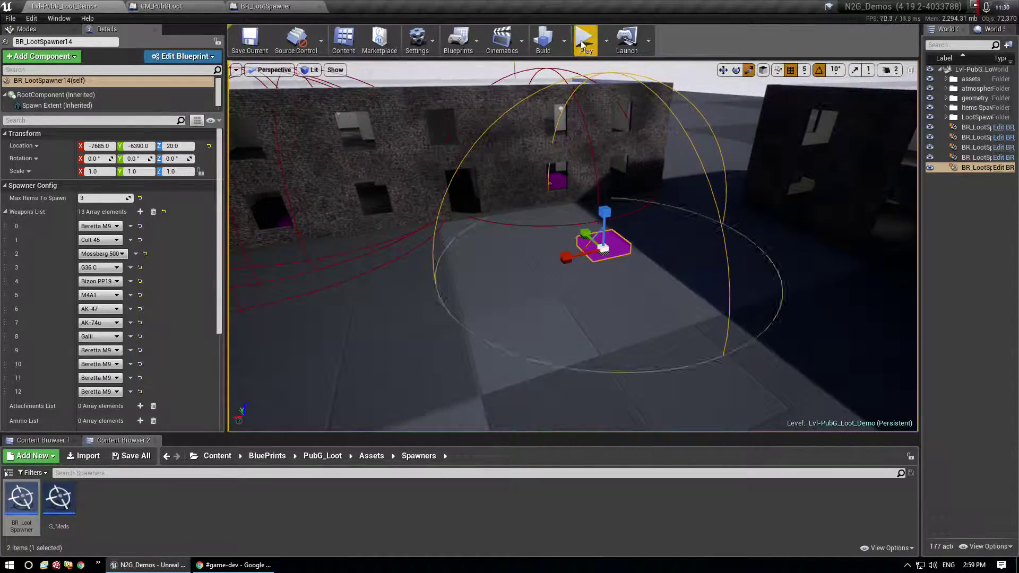
{"action": "left_click", "coordinate": [585, 43]}
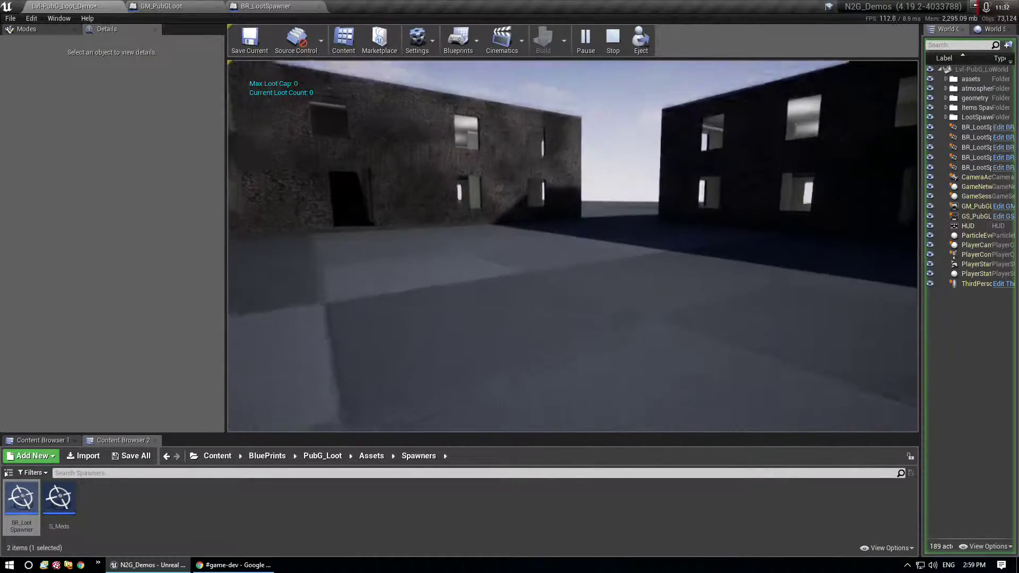
{"action": "key", "text": "w"}
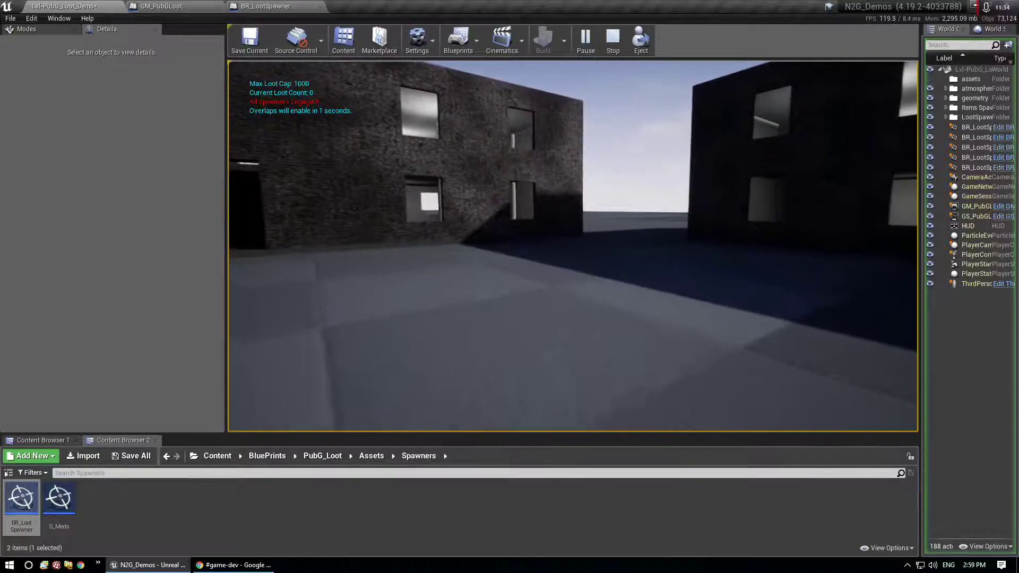
{"action": "key", "text": "w"}
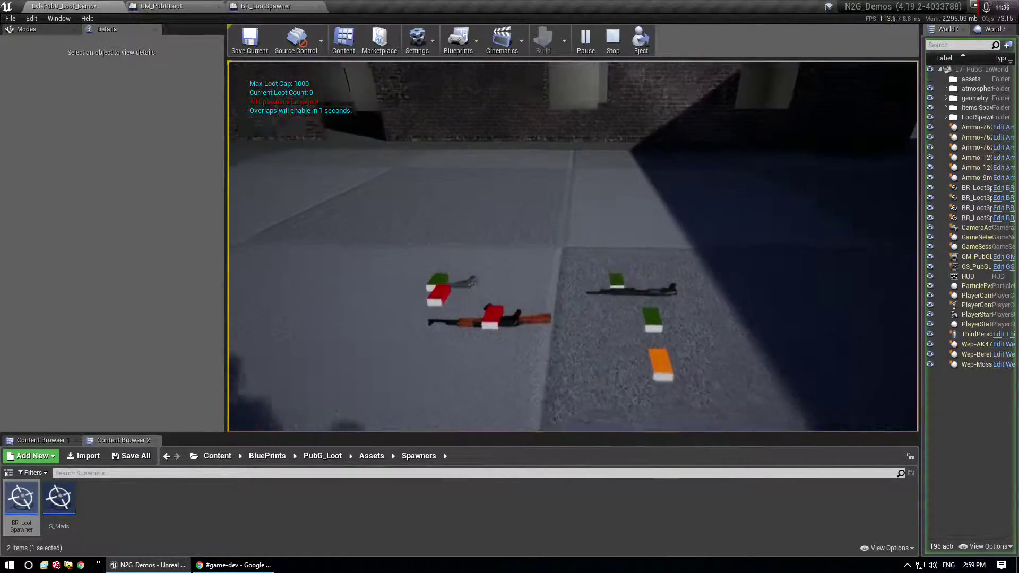
{"action": "key", "text": "w"}
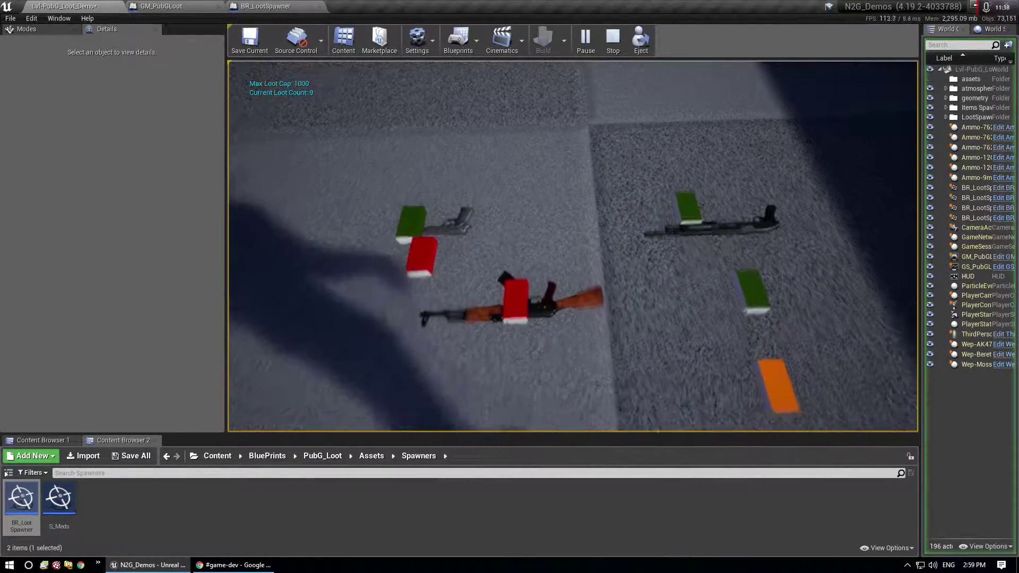
{"action": "key", "text": "Escape"}
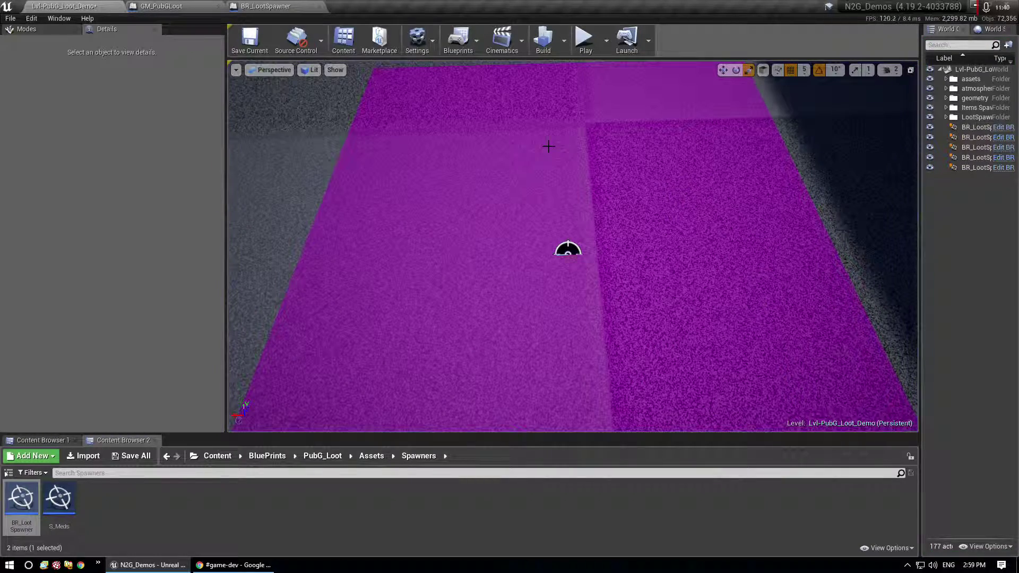
Step: Set the fifth spawner's Max Items To Spawn to 1
{"action": "left_click", "coordinate": [567, 250]}
{"action": "left_click", "coordinate": [100, 198]}
{"action": "key", "text": "Return"}
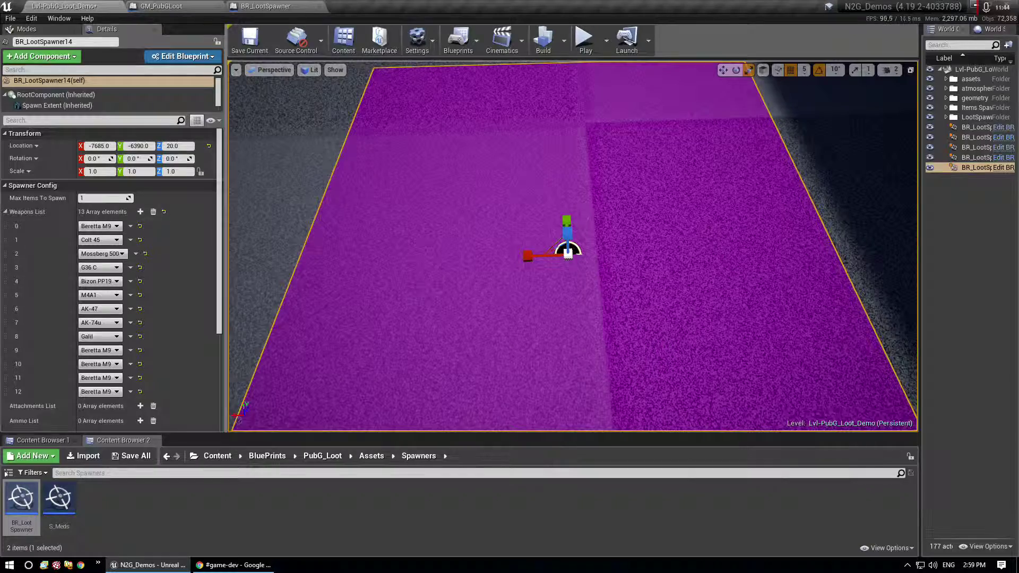
Step: Playtest the level to check the outdoor spawner's loot with a single item allowed, and end the session
{"action": "key", "text": "f"}
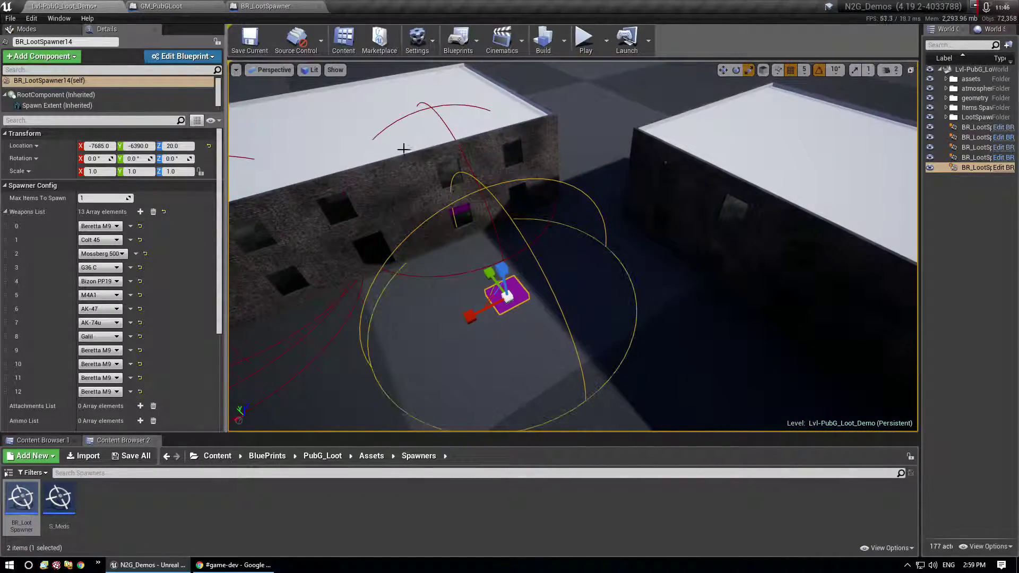
{"action": "left_click", "coordinate": [586, 41]}
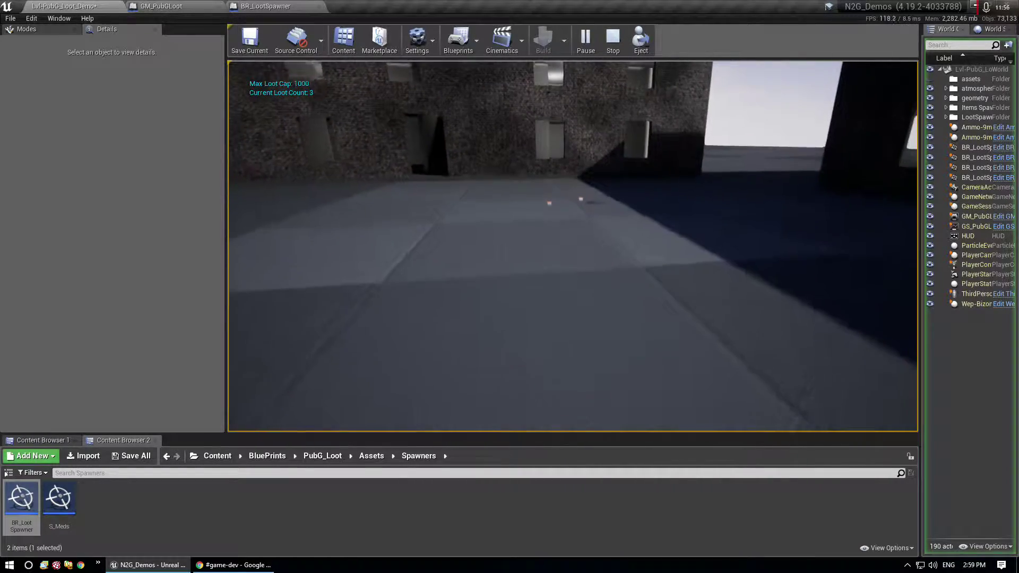
{"action": "key", "text": "Escape"}
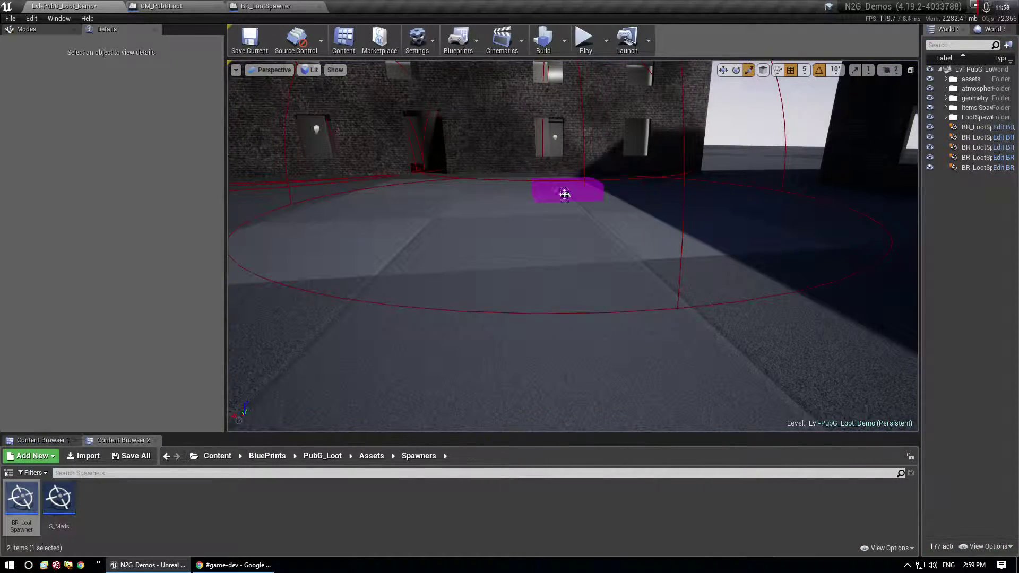
Step: Extend the outdoor fifth spawner's Weapons List to 31 entries, leaving all the added ones as Beretta M9
{"action": "left_click", "coordinate": [564, 195]}
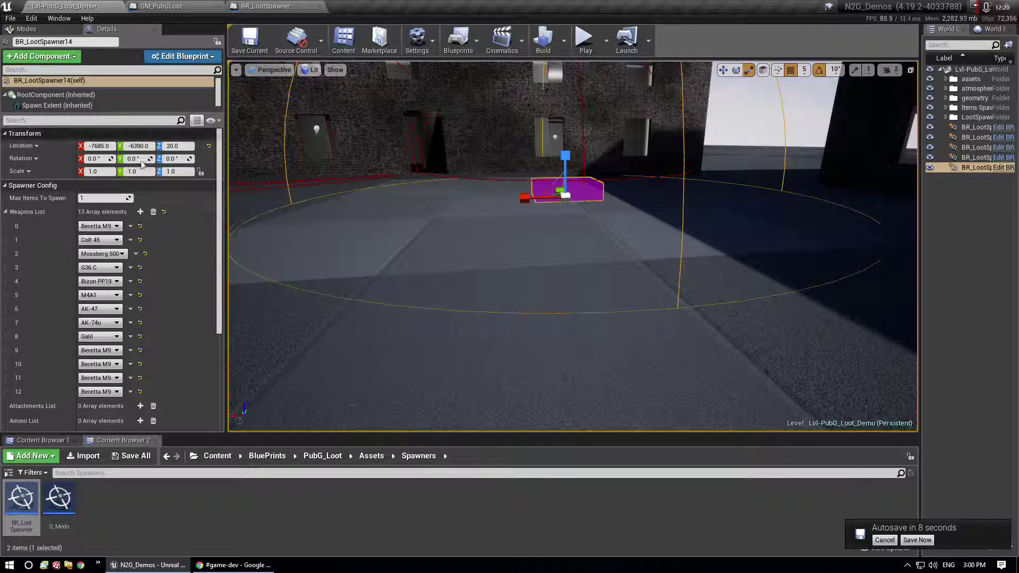
{"action": "left_click", "coordinate": [140, 212]}
{"action": "left_click", "coordinate": [140, 212]}
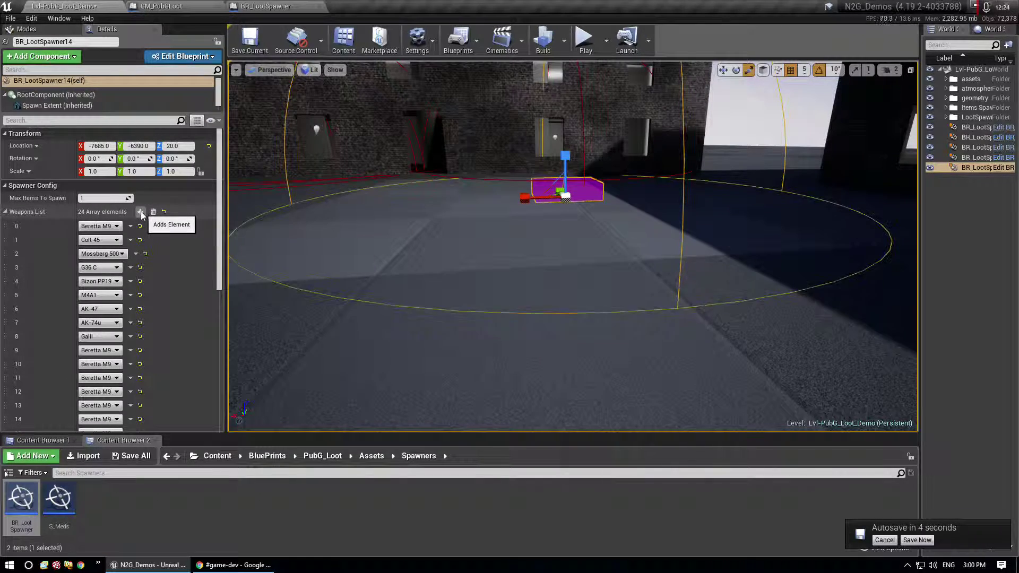
{"action": "left_click", "coordinate": [140, 213]}
{"action": "scroll", "coordinate": [169, 294], "scroll_direction": "down", "scroll_amount": 10}
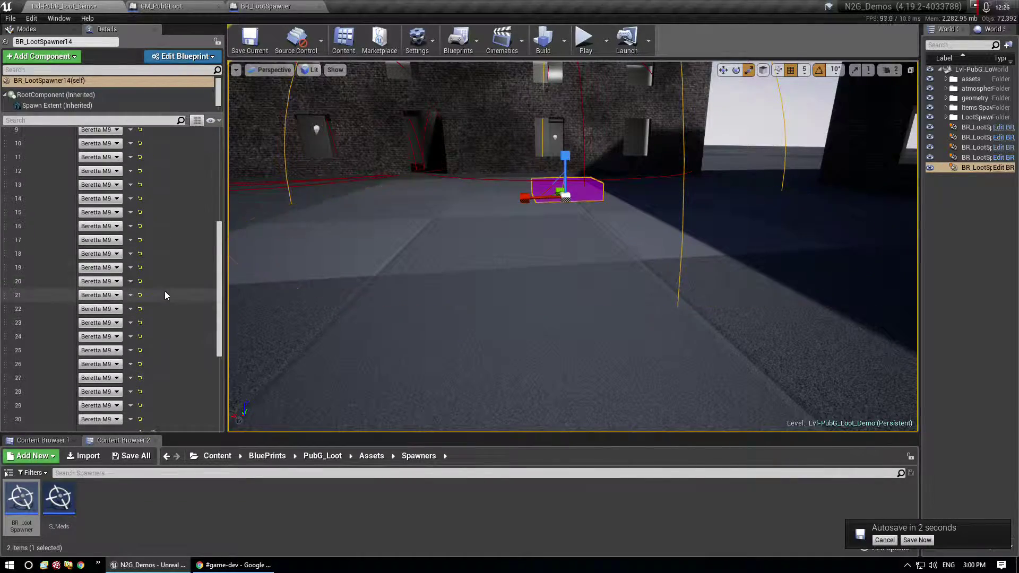
{"action": "scroll", "coordinate": [163, 293], "scroll_direction": "up", "scroll_amount": 6}
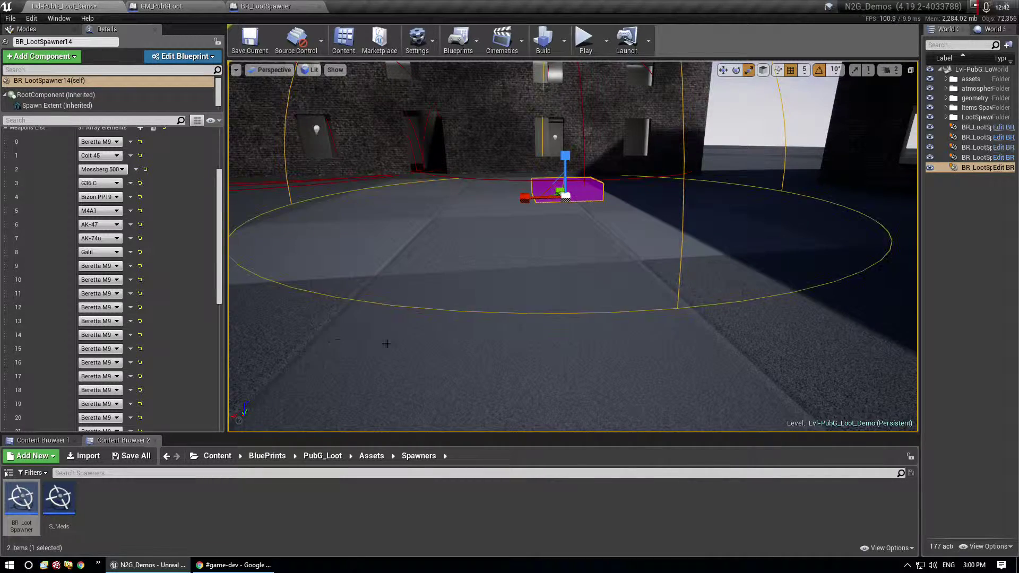
{"action": "scroll", "coordinate": [469, 191], "scroll_direction": "down", "scroll_amount": 5}
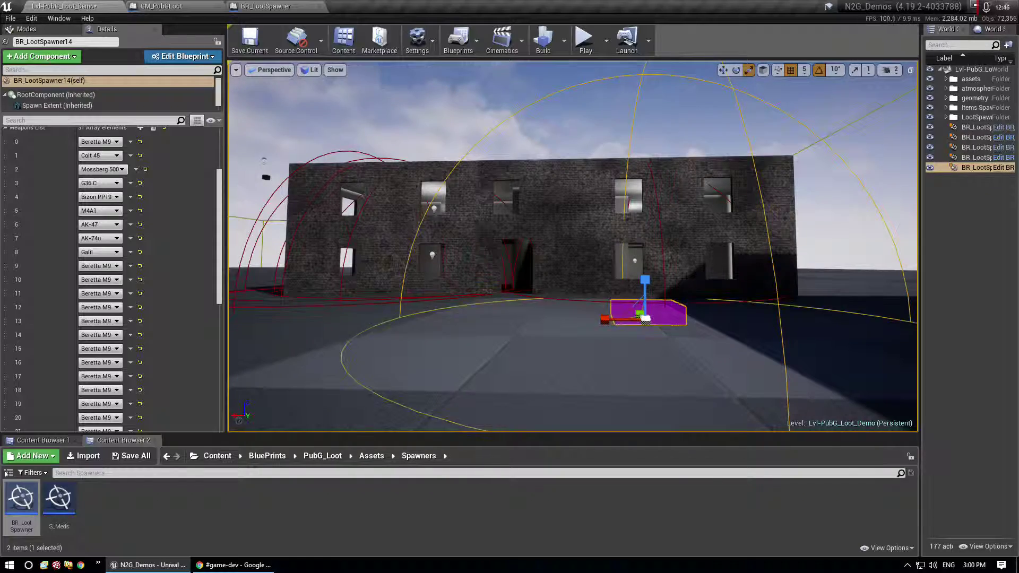
Step: Playtest the level twice to check which weapon the outdoor spawner produces from the extended Weapons List, ending each session
{"action": "right_click_drag", "start_coordinate": [714, 332], "coordinate": [714, 331]}
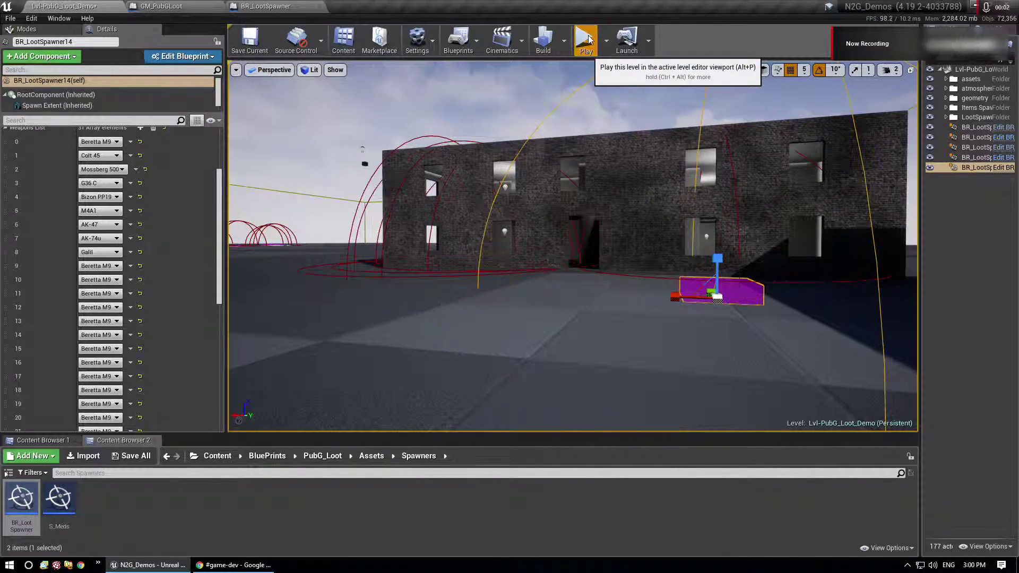
{"action": "left_click", "coordinate": [586, 40]}
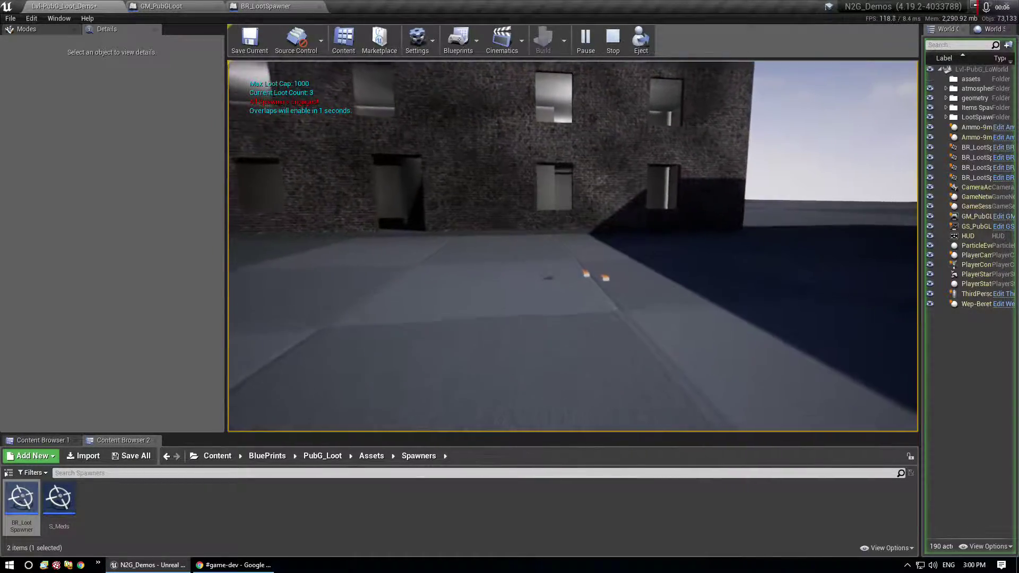
{"action": "key", "text": "w"}
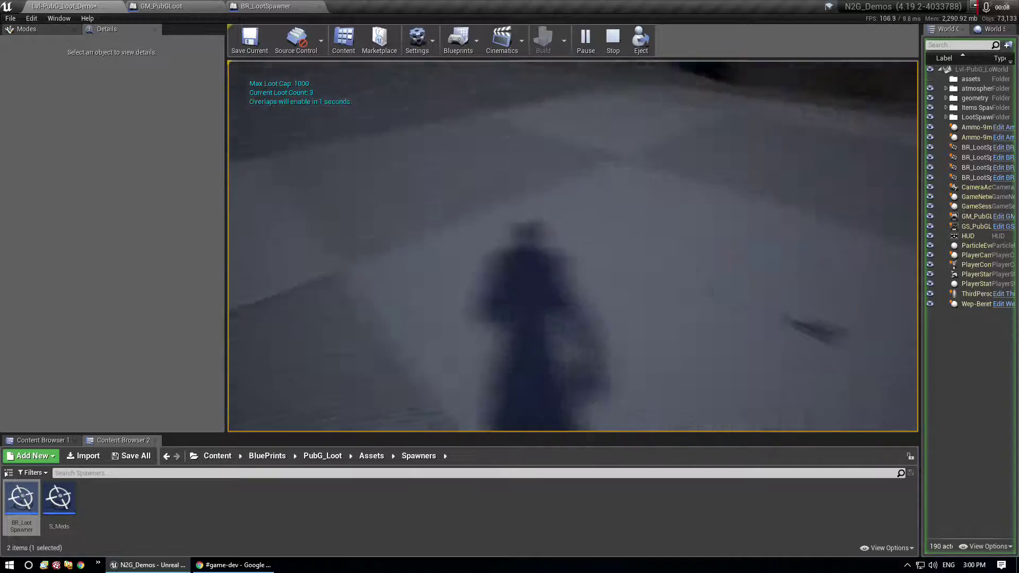
{"action": "key", "text": "Escape"}
{"action": "right_click_drag", "start_coordinate": [580, 346], "coordinate": [580, 346]}
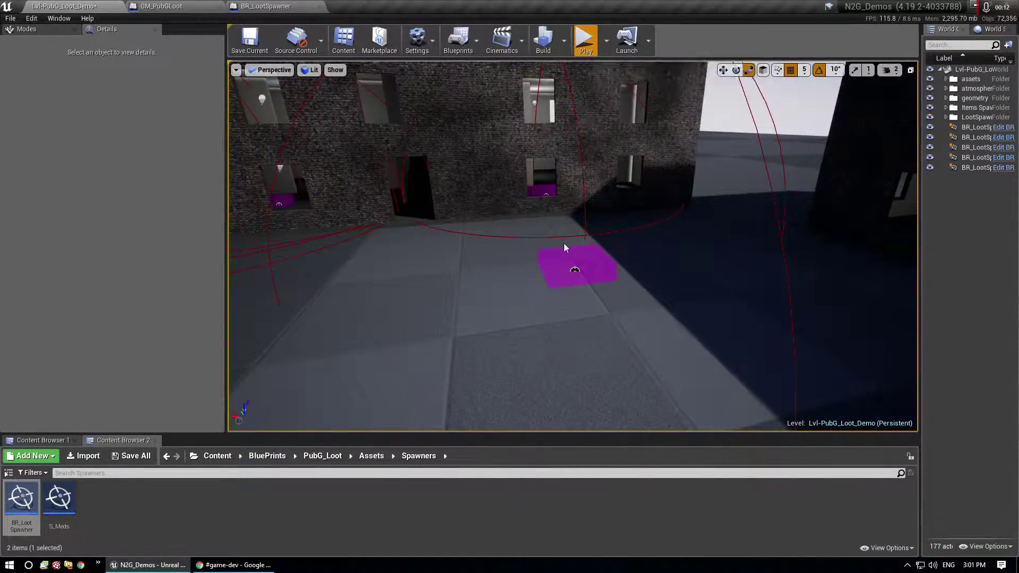
{"action": "key", "text": "alt+p"}
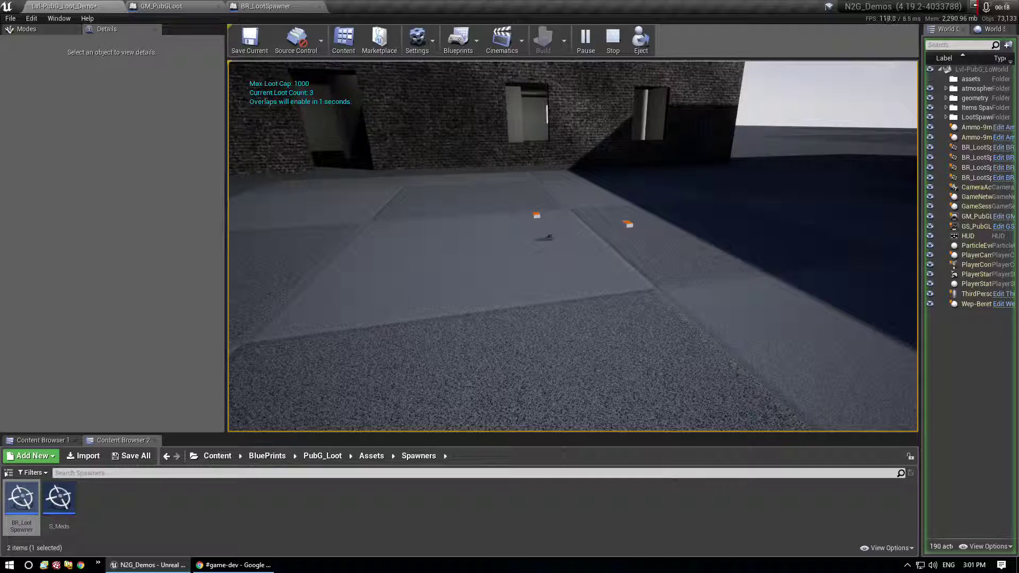
{"action": "key", "text": "Escape"}
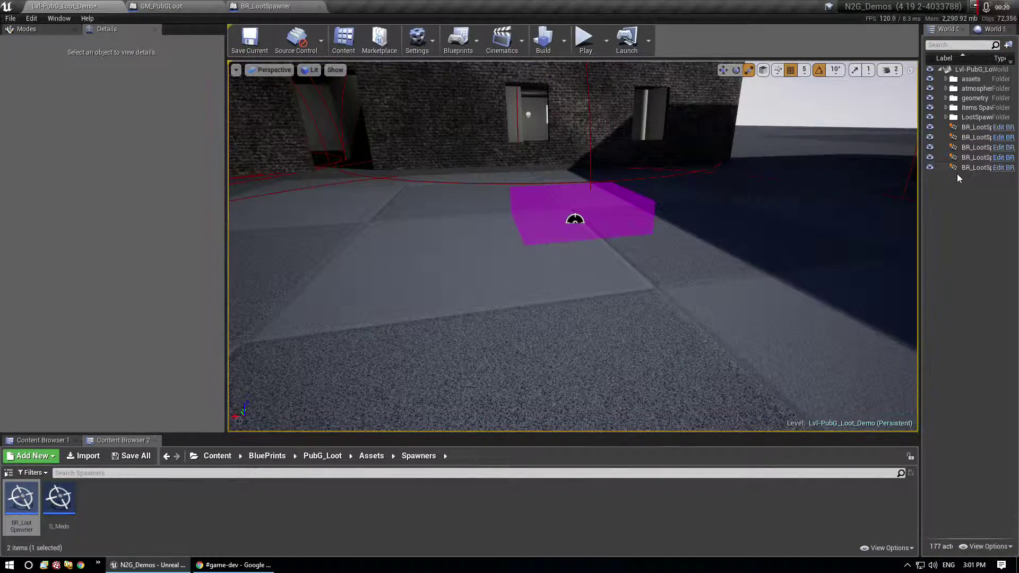
Step: Review the fifth spawner's Weapons List and delete that spawner from the level
{"action": "left_click", "coordinate": [971, 167]}
{"action": "scroll", "coordinate": [170, 312], "scroll_direction": "down", "scroll_amount": 2}
{"action": "scroll", "coordinate": [170, 312], "scroll_direction": "down", "scroll_amount": 3}
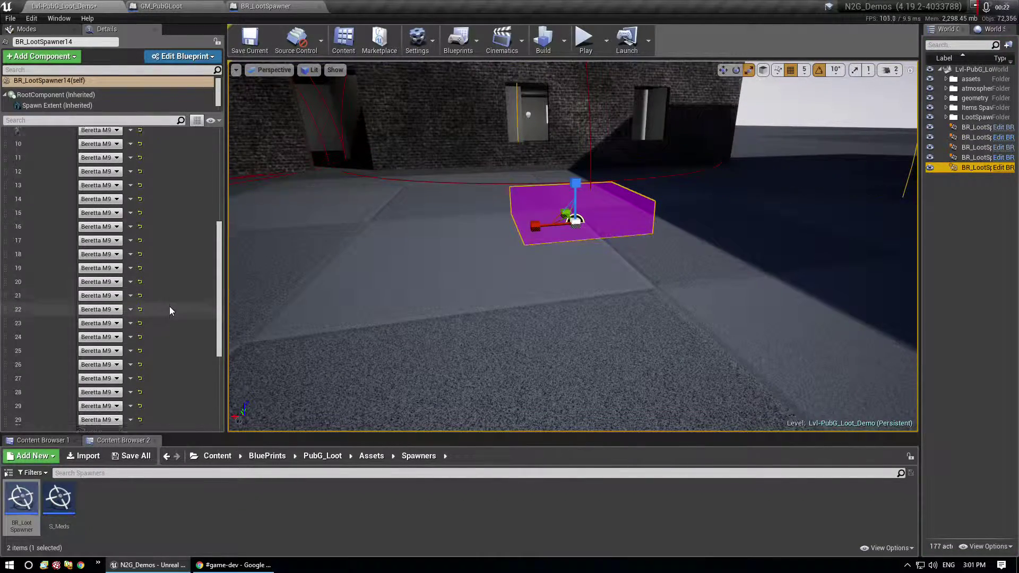
{"action": "scroll", "coordinate": [169, 311], "scroll_direction": "up", "scroll_amount": 4}
{"action": "scroll", "coordinate": [169, 311], "scroll_direction": "up", "scroll_amount": 1}
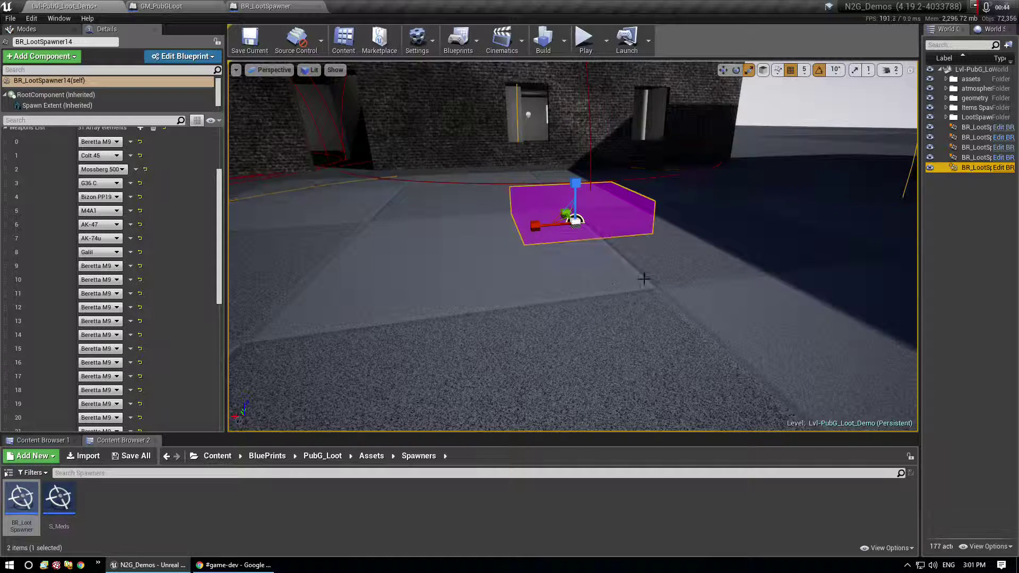
{"action": "key", "text": "Delete"}
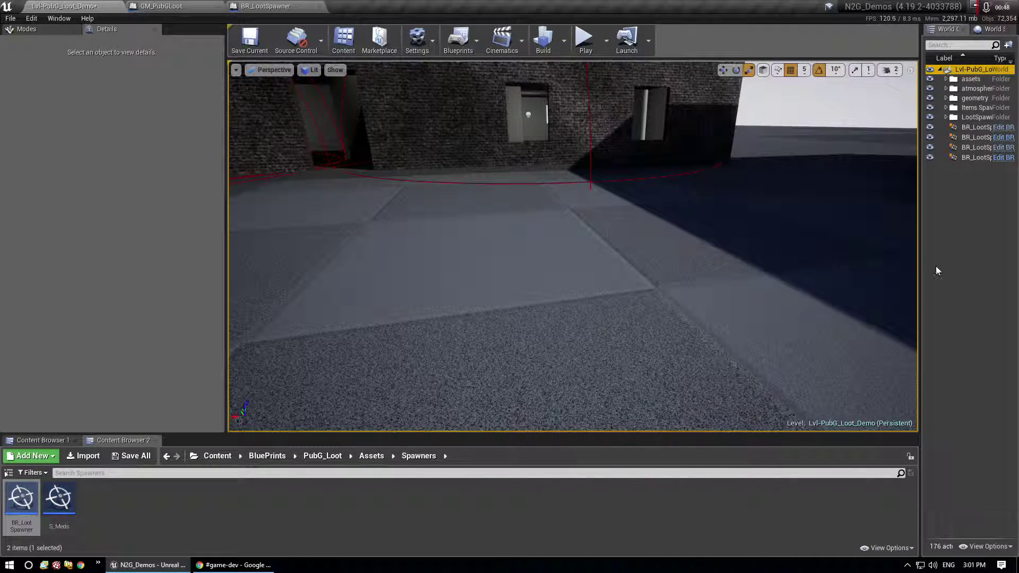
Step: Review the S_Meds blueprint's defaults, close it, and place an S_Meds spawner on the ground in front of the building
{"action": "right_click_drag", "start_coordinate": [815, 275], "coordinate": [816, 275]}
{"action": "left_click", "coordinate": [137, 523]}
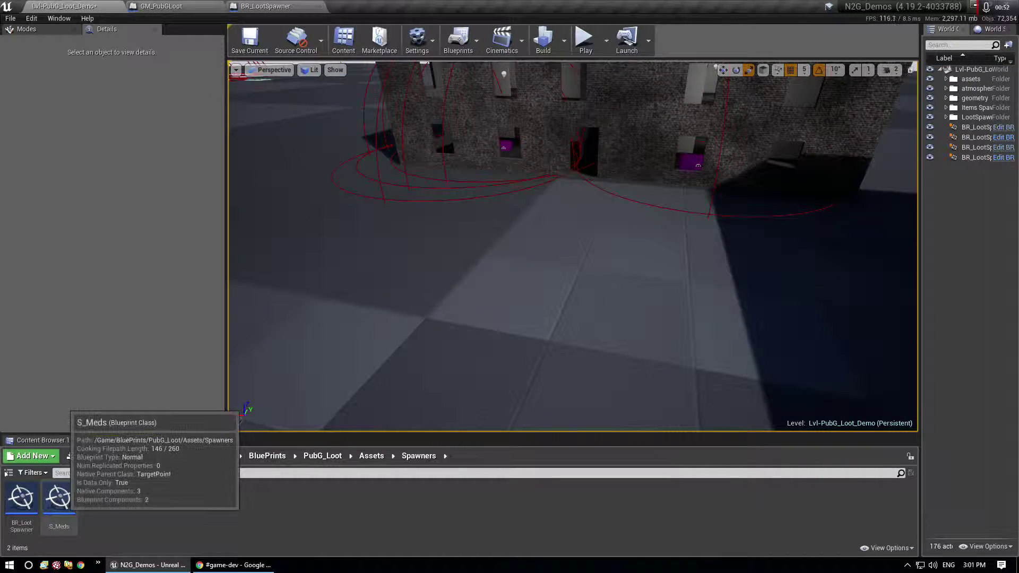
{"action": "double_click", "coordinate": [59, 499]}
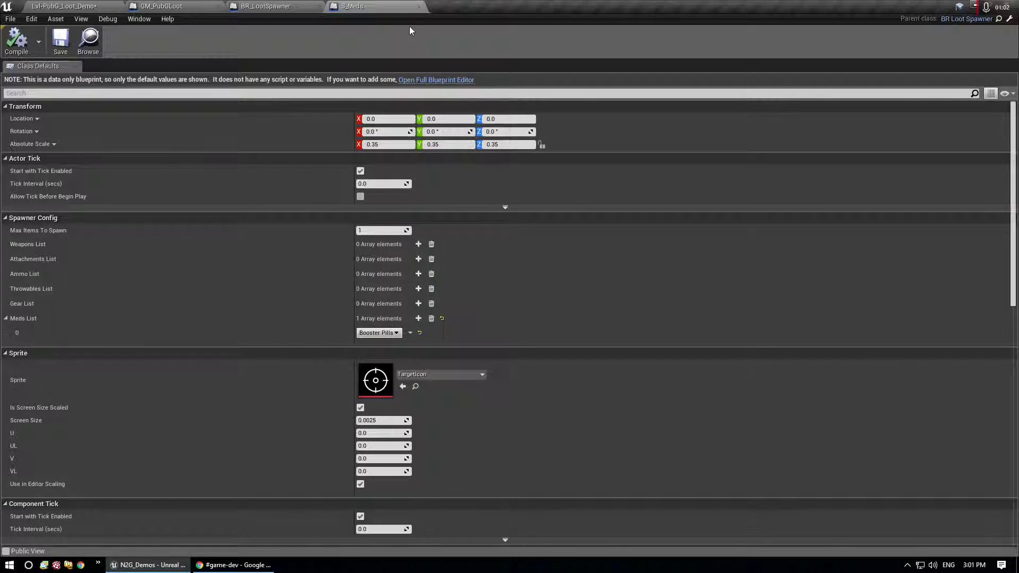
{"action": "left_click", "coordinate": [419, 8]}
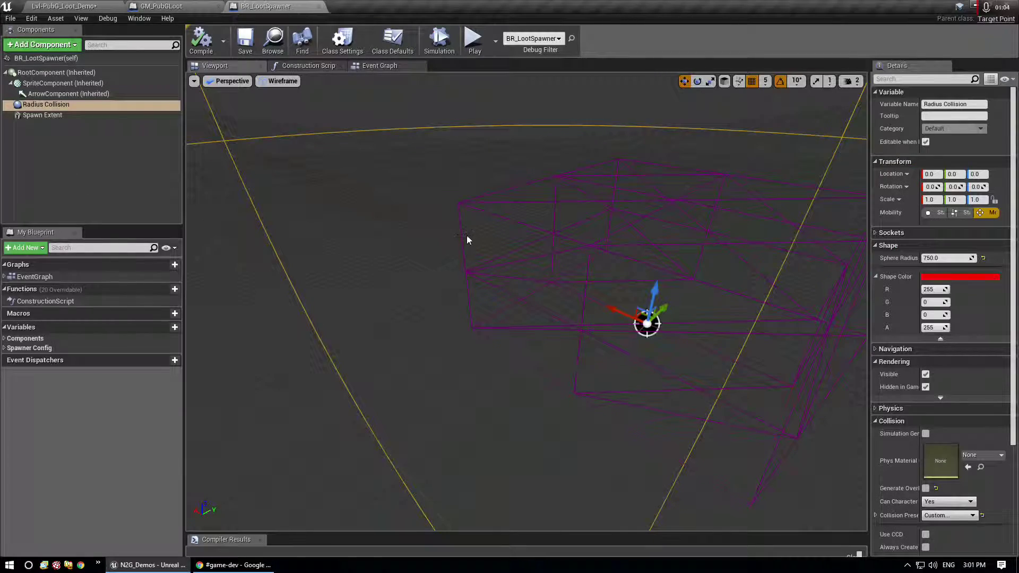
{"action": "left_click", "coordinate": [74, 6]}
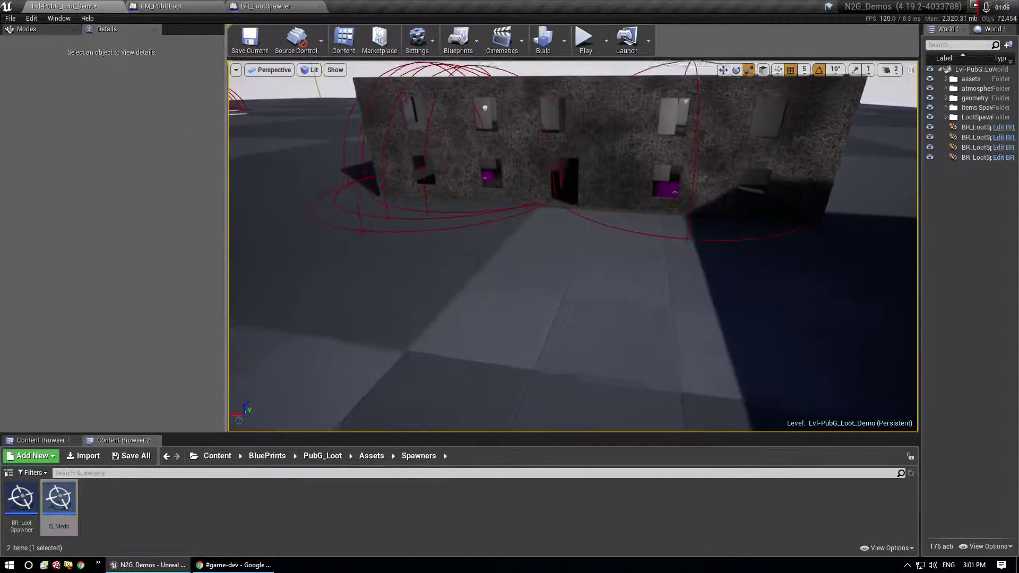
{"action": "left_click_drag", "start_coordinate": [59, 499], "coordinate": [467, 265]}
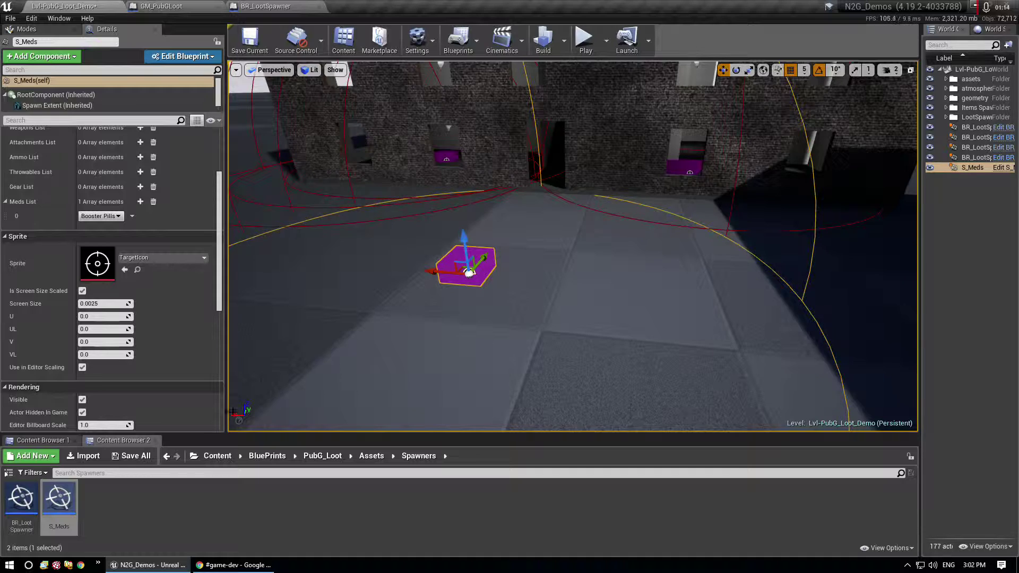
Step: Create a child blueprint class of BR_LootSpawner and name it S_Weps
{"action": "right_click", "coordinate": [21, 499]}
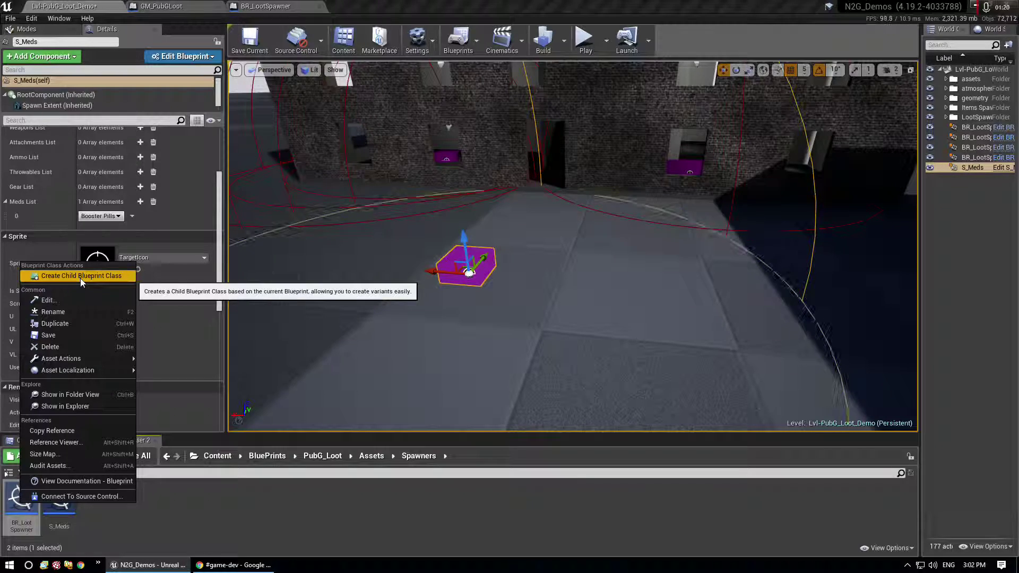
{"action": "left_click", "coordinate": [81, 275]}
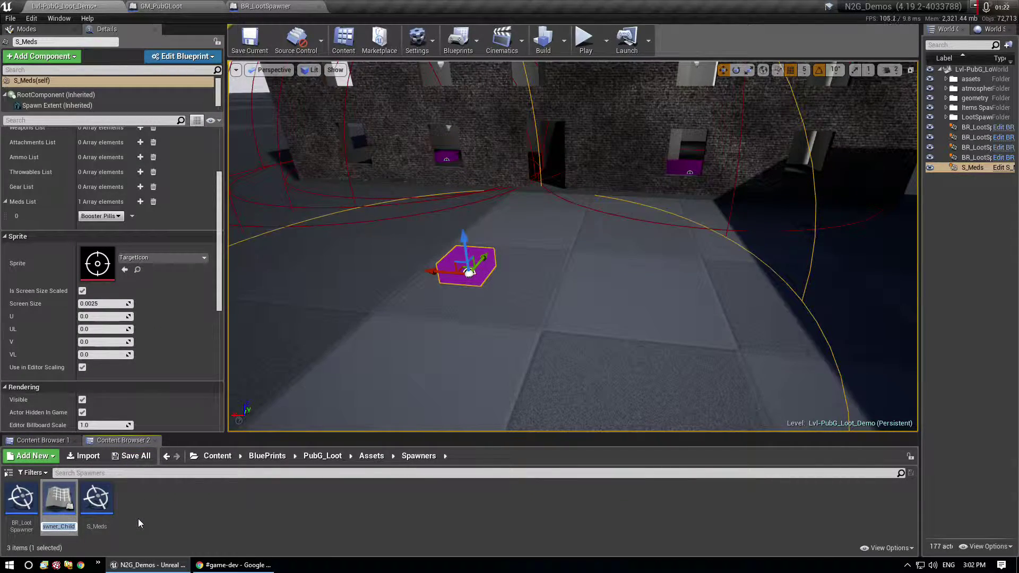
{"action": "type", "text": "S_"}
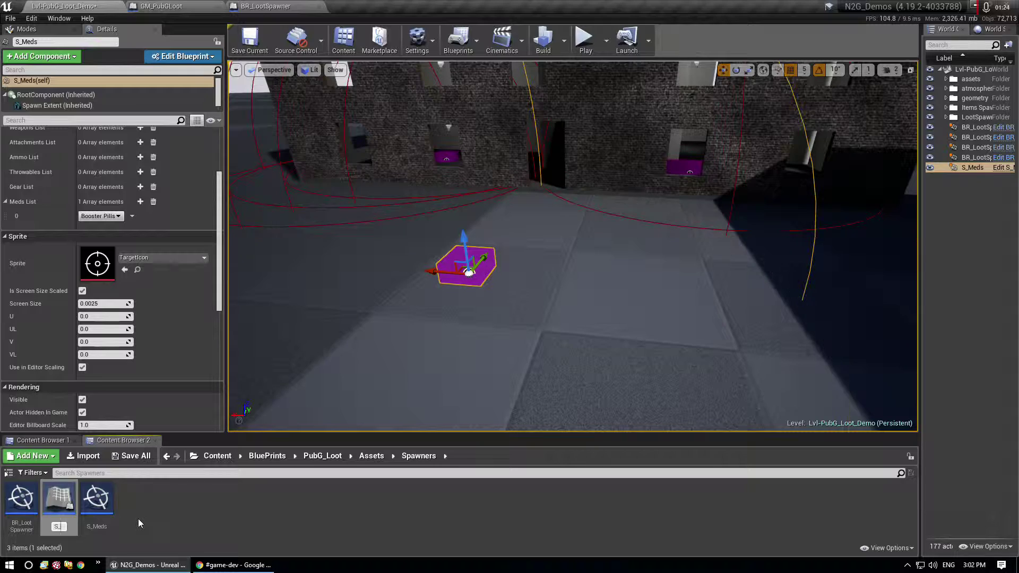
{"action": "type", "text": "Weps"}
{"action": "key", "text": "Return"}
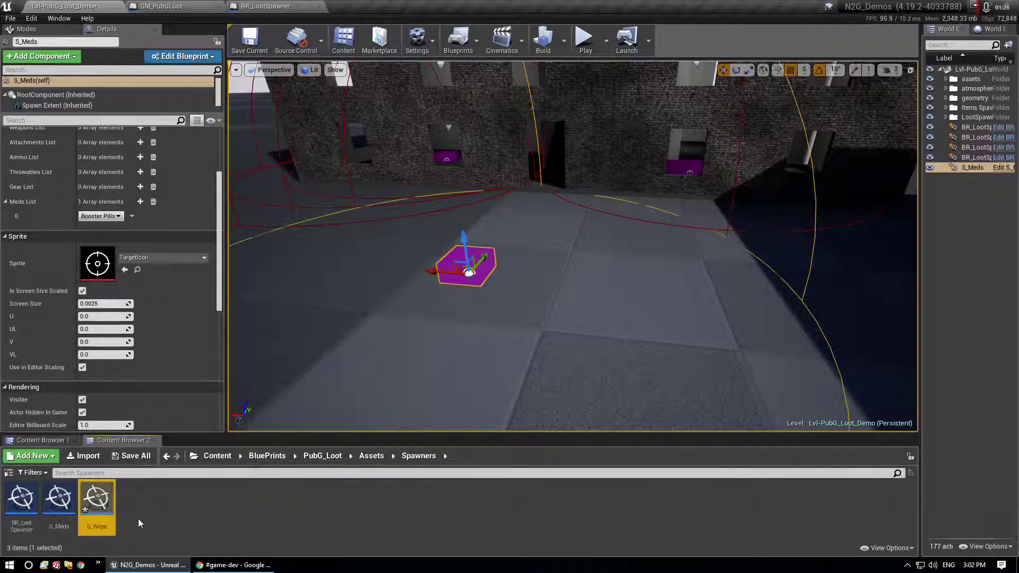
Step: Open S_Weps and compare its Spawner Config with BR_LootSpawner's variables and the placed S_Meds spawner's settings
{"action": "double_click", "coordinate": [96, 498]}
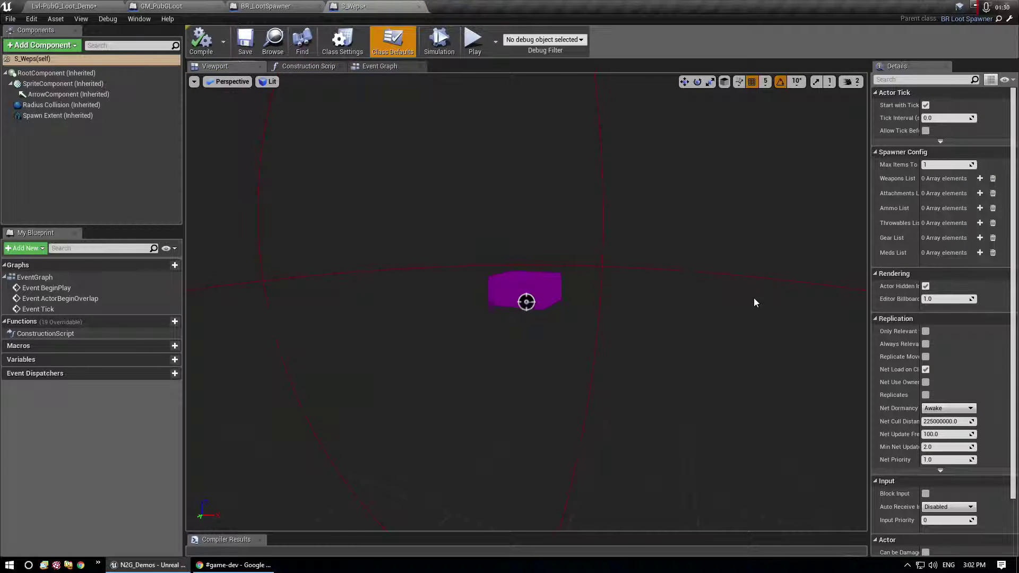
{"action": "left_click_drag", "start_coordinate": [868, 176], "coordinate": [665, 176]}
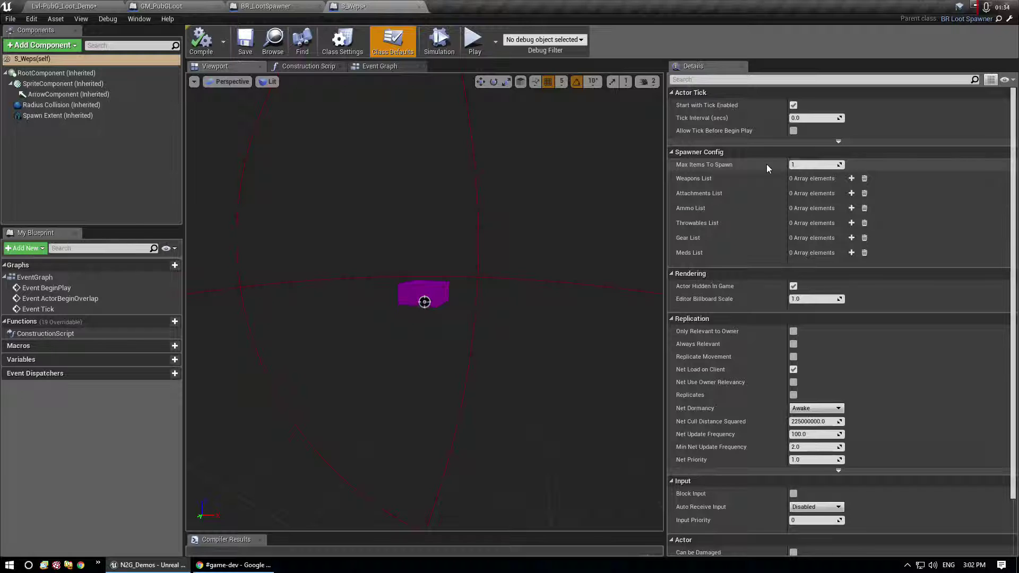
{"action": "left_click", "coordinate": [255, 6]}
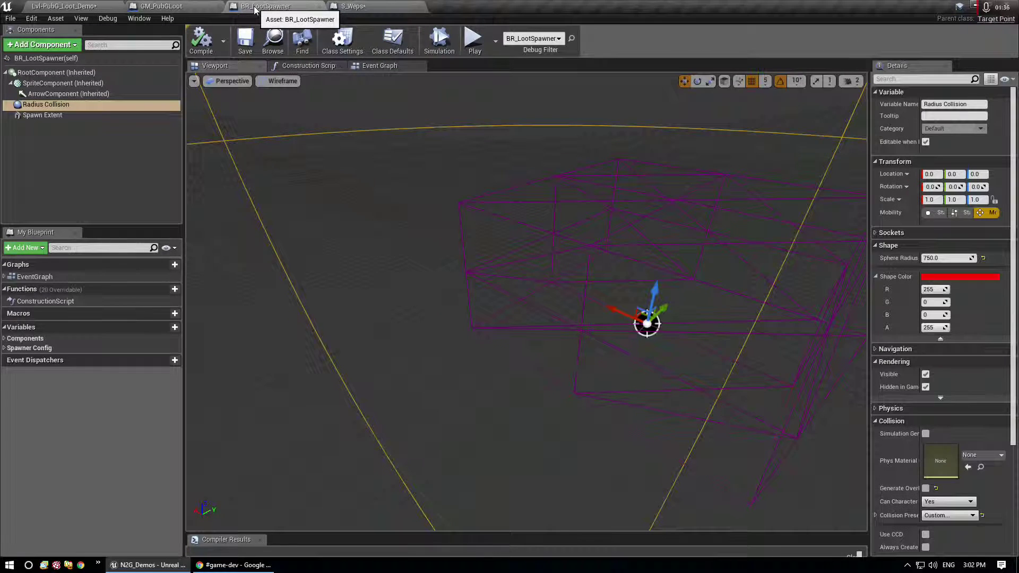
{"action": "left_click", "coordinate": [29, 348]}
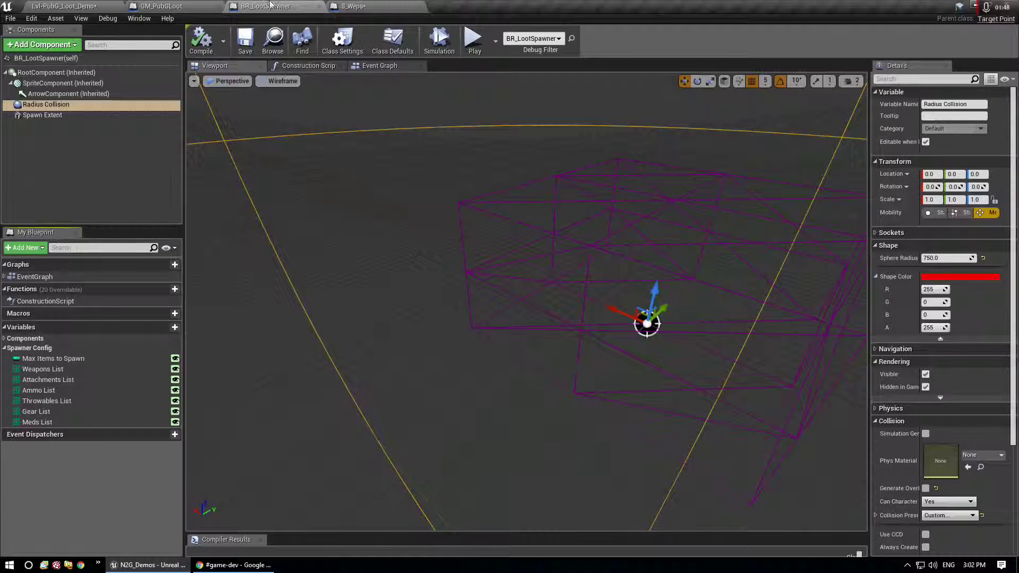
{"action": "left_click", "coordinate": [362, 6]}
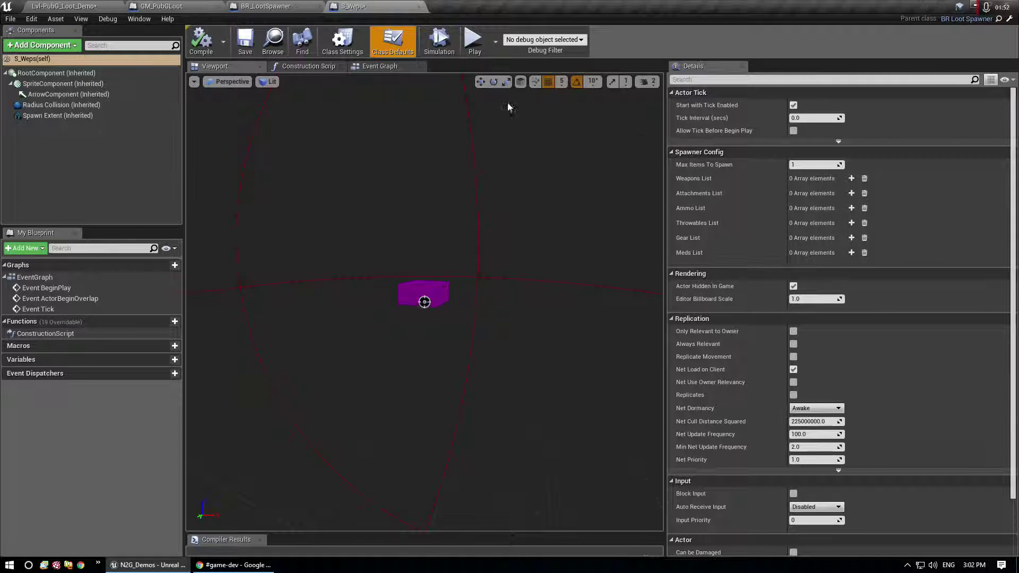
{"action": "left_click", "coordinate": [72, 6]}
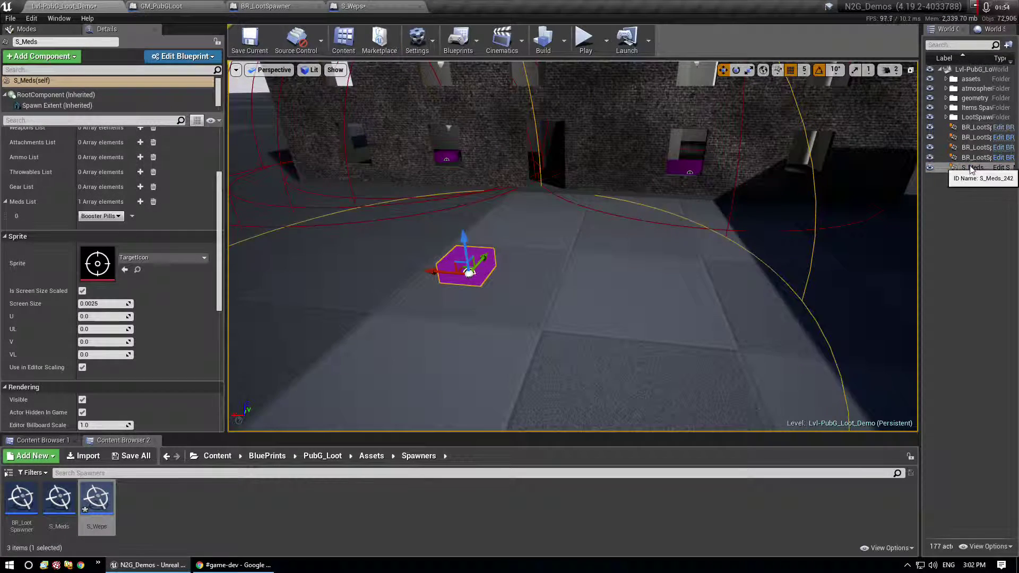
{"action": "scroll", "coordinate": [40, 239], "scroll_direction": "up", "scroll_amount": 3}
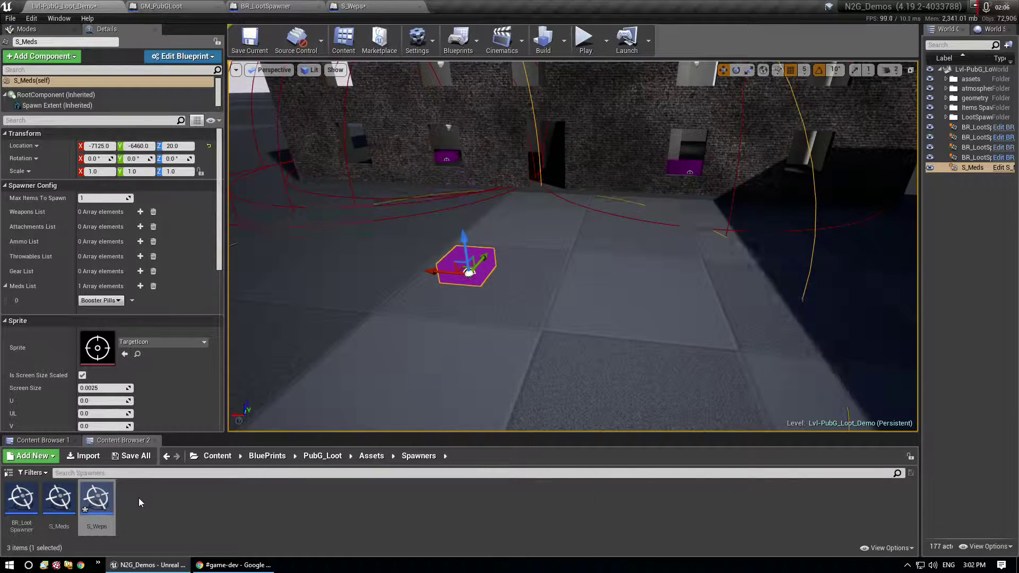
Step: Add three elements to the Weapons List in the S_Weps blueprint's Spawner Config
{"action": "left_click", "coordinate": [345, 6]}
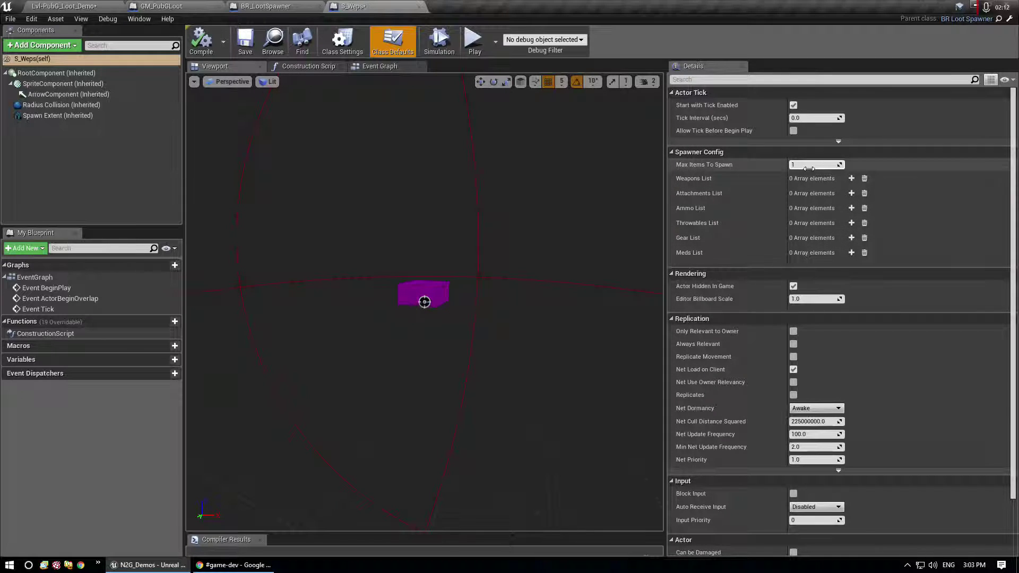
{"action": "left_click", "coordinate": [850, 180]}
{"action": "left_click", "coordinate": [850, 180]}
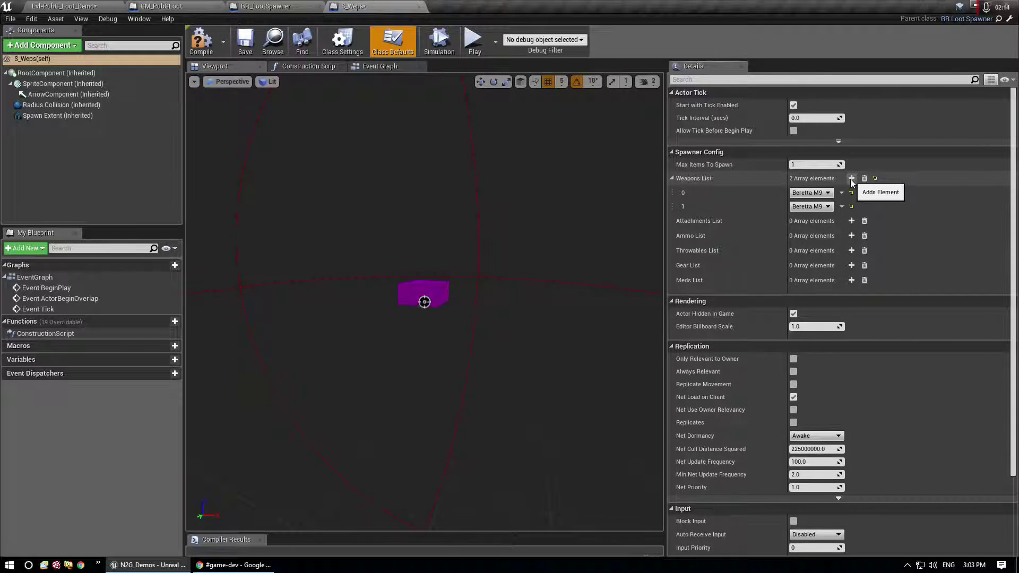
{"action": "left_click", "coordinate": [849, 179]}
Step: Set the three Weapons List entries of S_Weps to Beretta M9, Colt 45 and Mossberg 500, and save the blueprint
{"action": "left_click", "coordinate": [826, 193]}
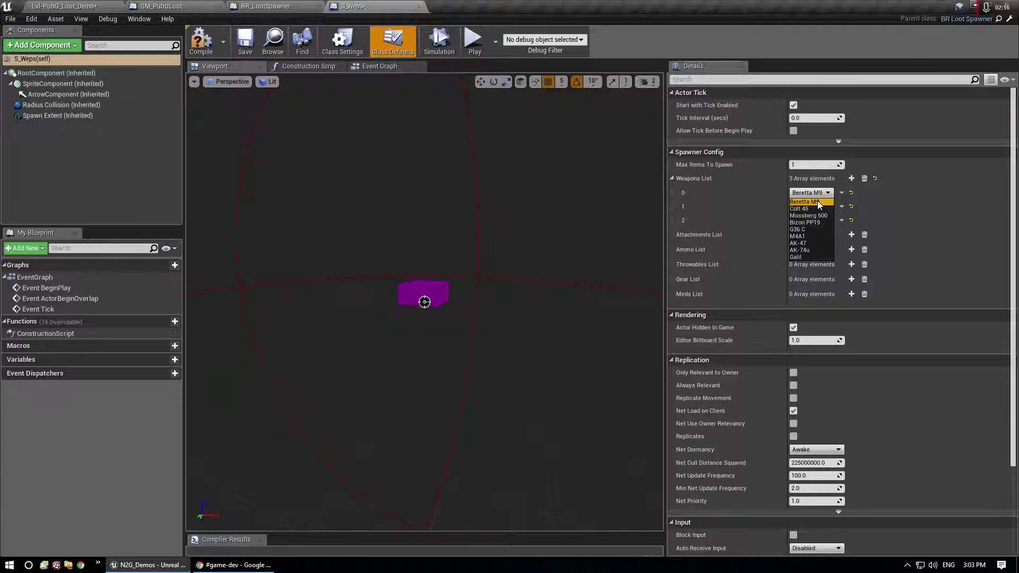
{"action": "left_click", "coordinate": [819, 203]}
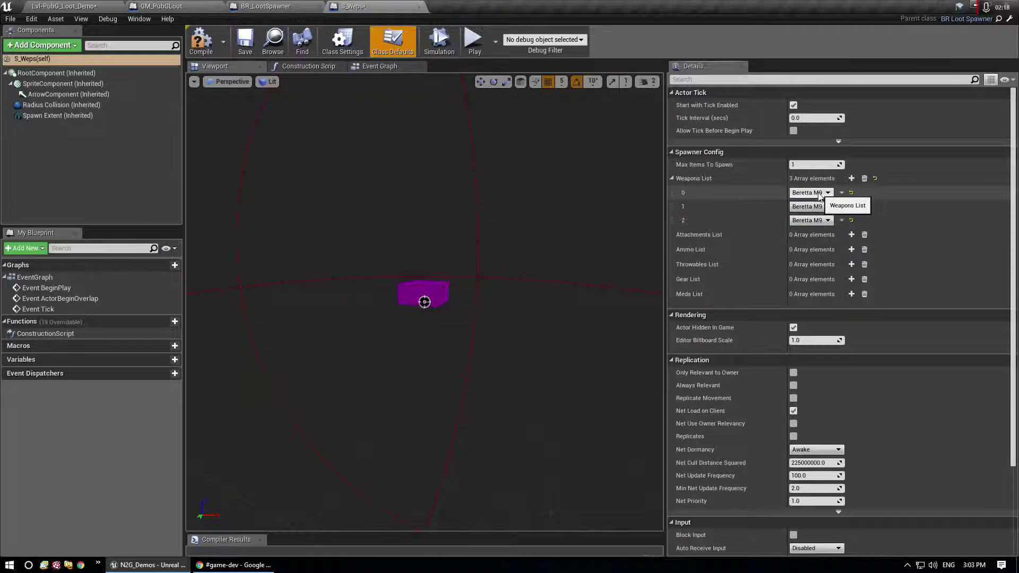
{"action": "left_click", "coordinate": [811, 207]}
{"action": "left_click", "coordinate": [805, 223]}
{"action": "left_click", "coordinate": [804, 224]}
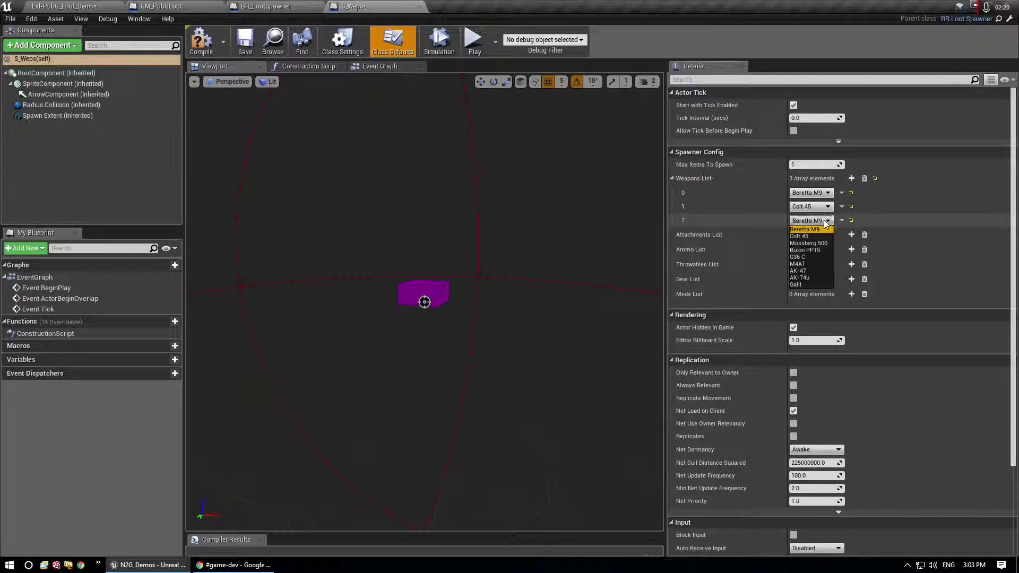
{"action": "left_click", "coordinate": [808, 242]}
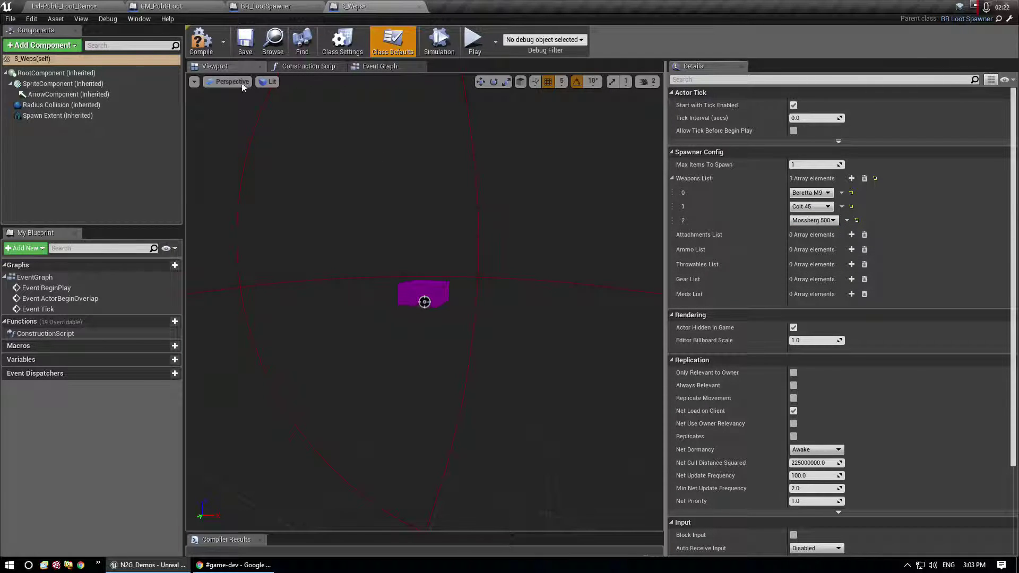
{"action": "left_click", "coordinate": [246, 44]}
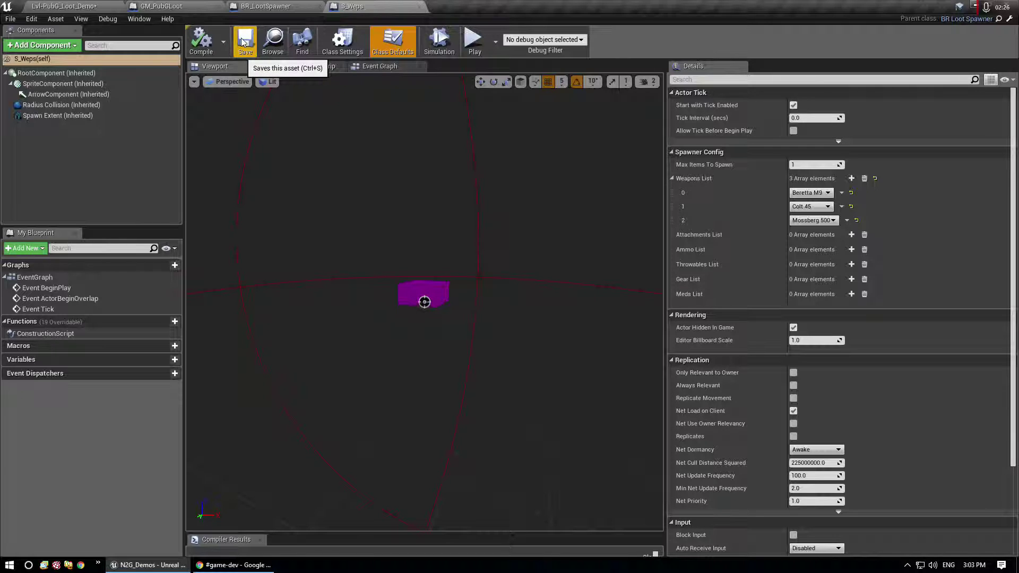
Step: Place an S_Weps spawner on the ground near the S_Meds spawner, at about X -7900, Y -6850, in the level
{"action": "left_click", "coordinate": [62, 6]}
{"action": "left_click", "coordinate": [260, 519]}
{"action": "right_click_drag", "start_coordinate": [586, 357], "coordinate": [609, 355]}
{"action": "left_click_drag", "start_coordinate": [97, 497], "coordinate": [626, 268]}
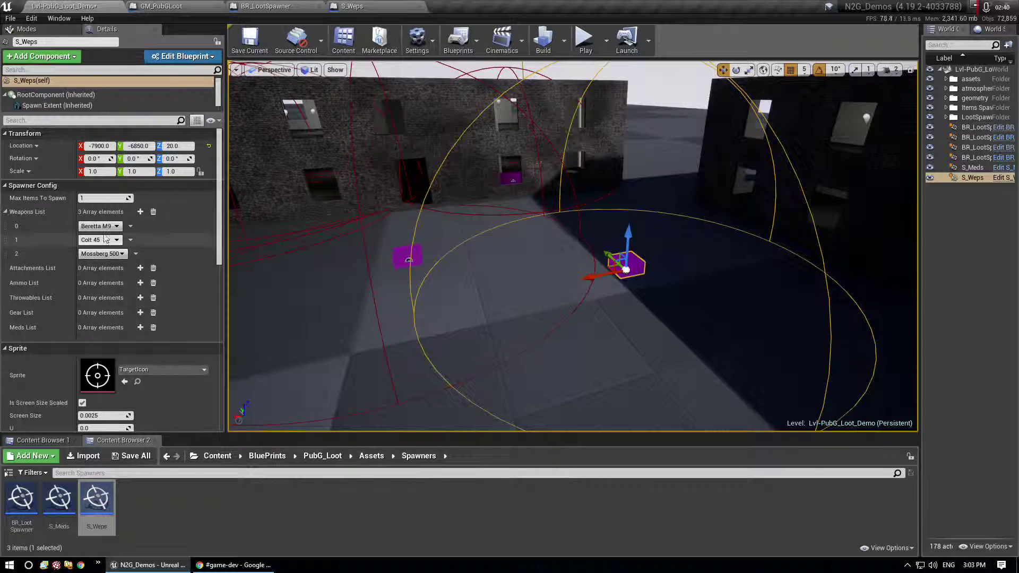
Step: Check the placed S_Meds spawner's Spawner Config and clear the selection
{"action": "left_click", "coordinate": [965, 168]}
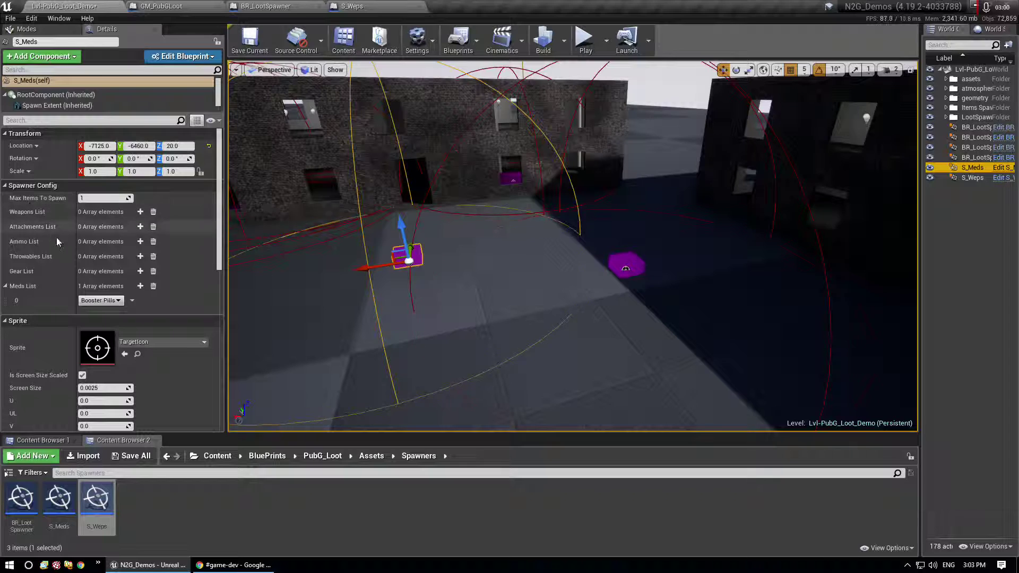
{"action": "left_click", "coordinate": [955, 213]}
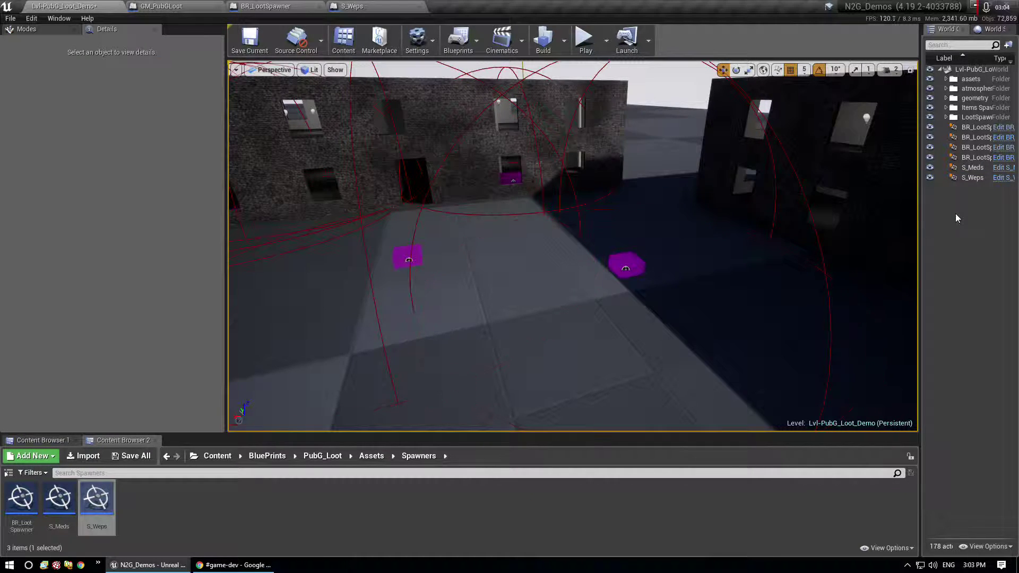
{"action": "left_click", "coordinate": [971, 167]}
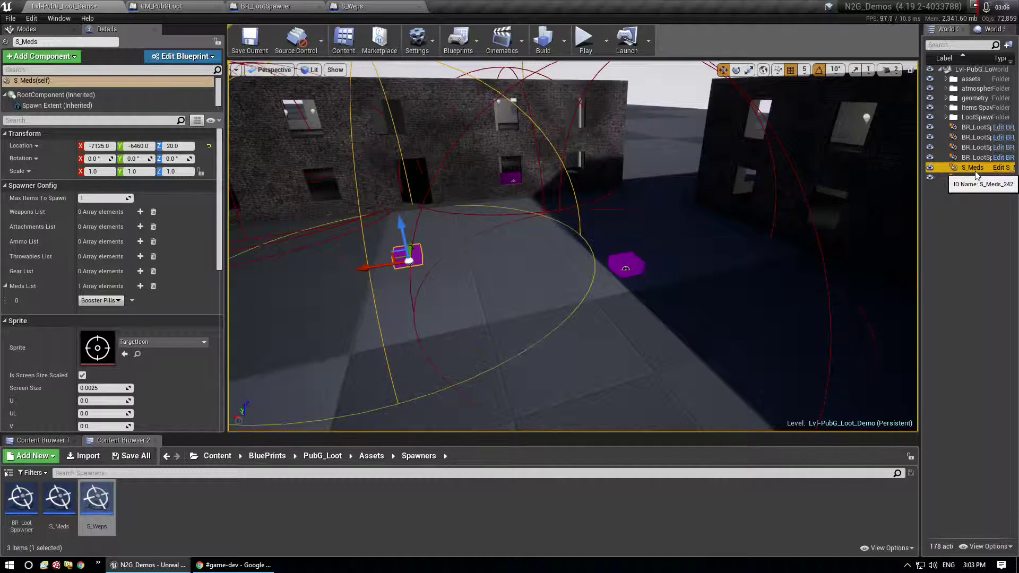
{"action": "left_click", "coordinate": [951, 281]}
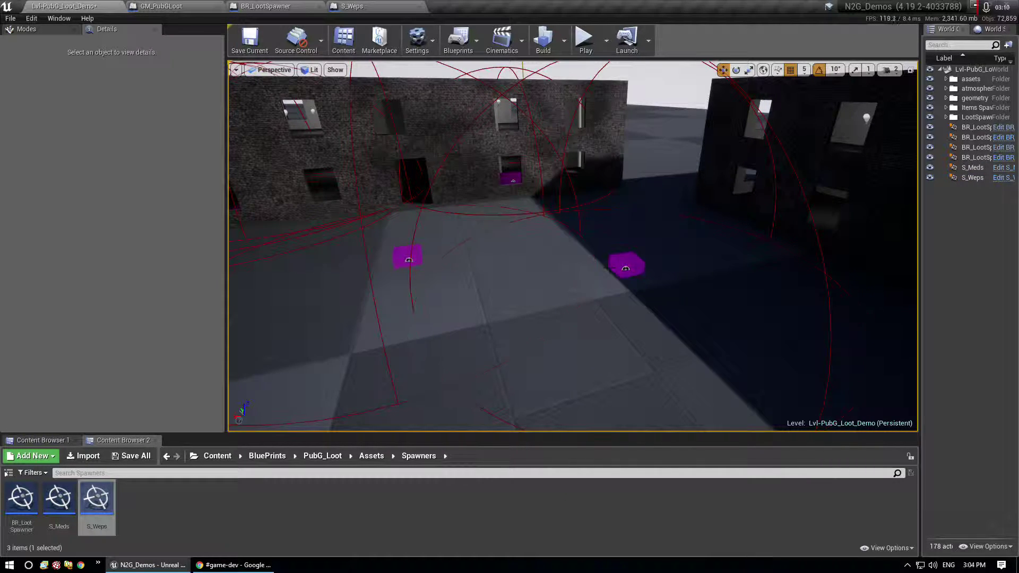
Step: Playtest the level by walking the character past the S_Meds and S_Weps spawners to check their loot, and end the session
{"action": "mouse_move", "coordinate": [572, 327]}
{"action": "right_mouse_down"}
{"action": "mouse_move", "coordinate": [520, 361]}
{"action": "mouse_move", "coordinate": [589, 338]}
{"action": "right_mouse_up"}
{"action": "key", "text": "w"}
{"action": "left_click", "coordinate": [584, 40]}
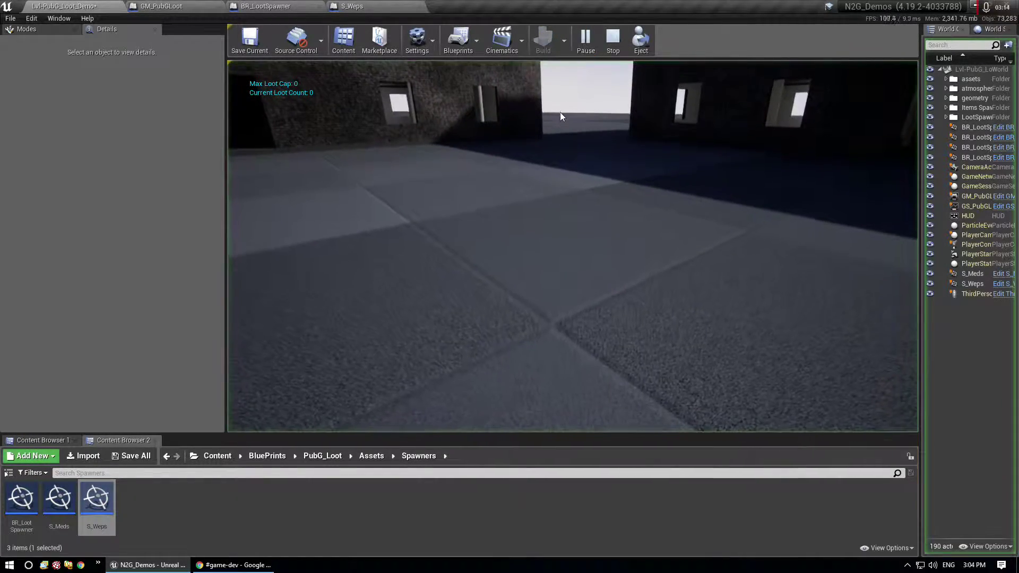
{"action": "left_click", "coordinate": [563, 137]}
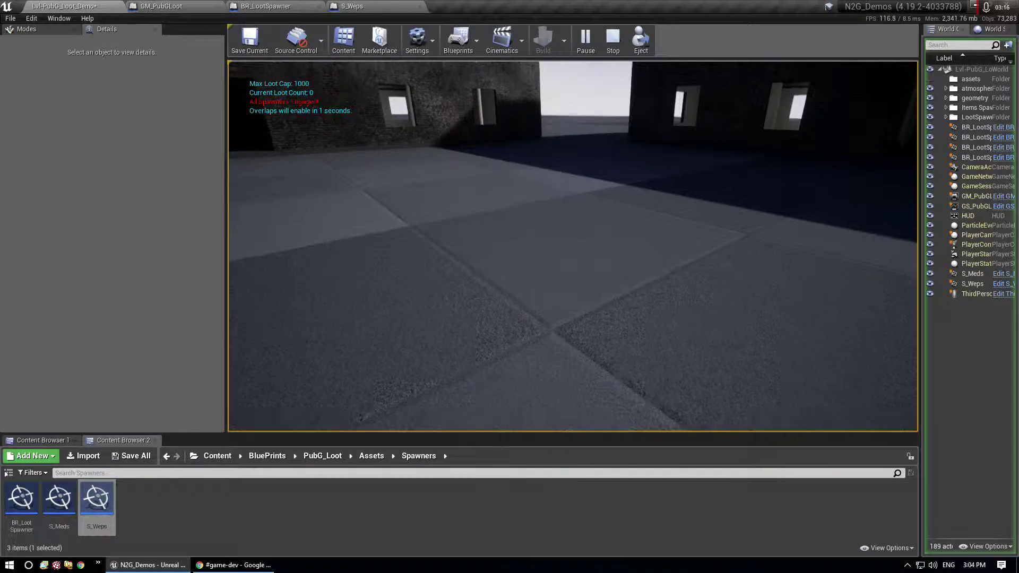
{"action": "key", "text": "w"}
{"action": "key", "text": "w"}
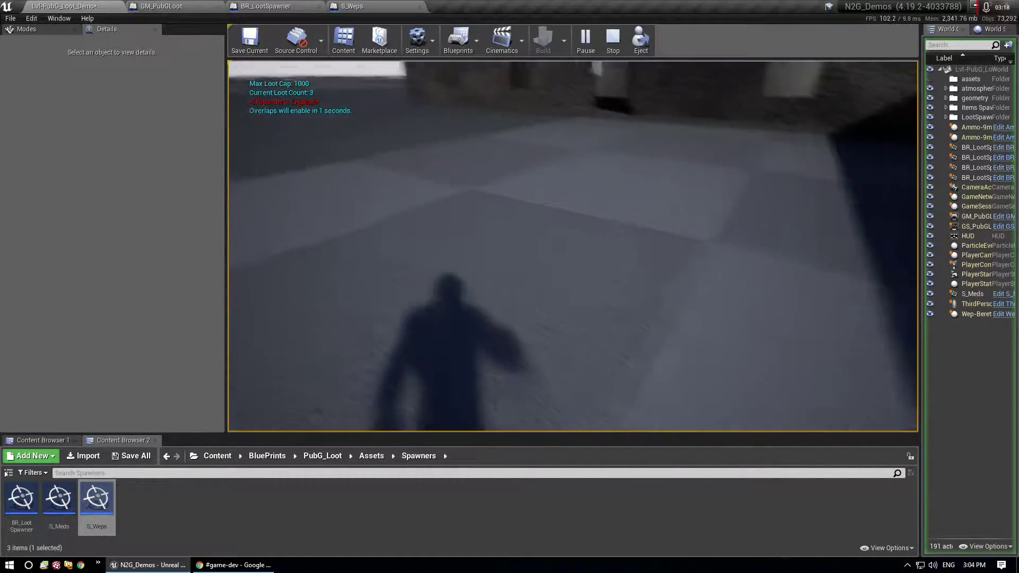
{"action": "key", "text": "w"}
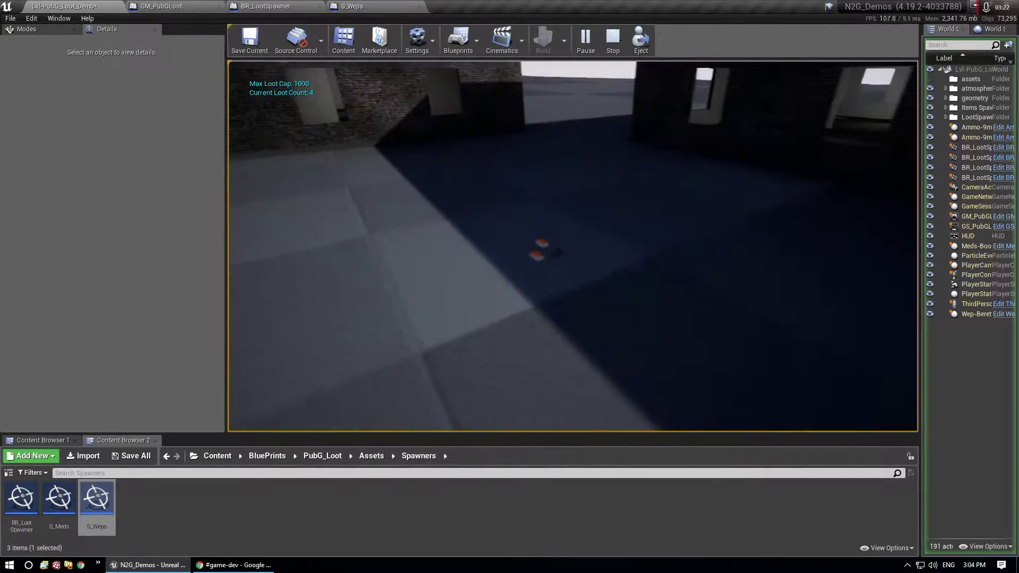
{"action": "key", "text": "Escape"}
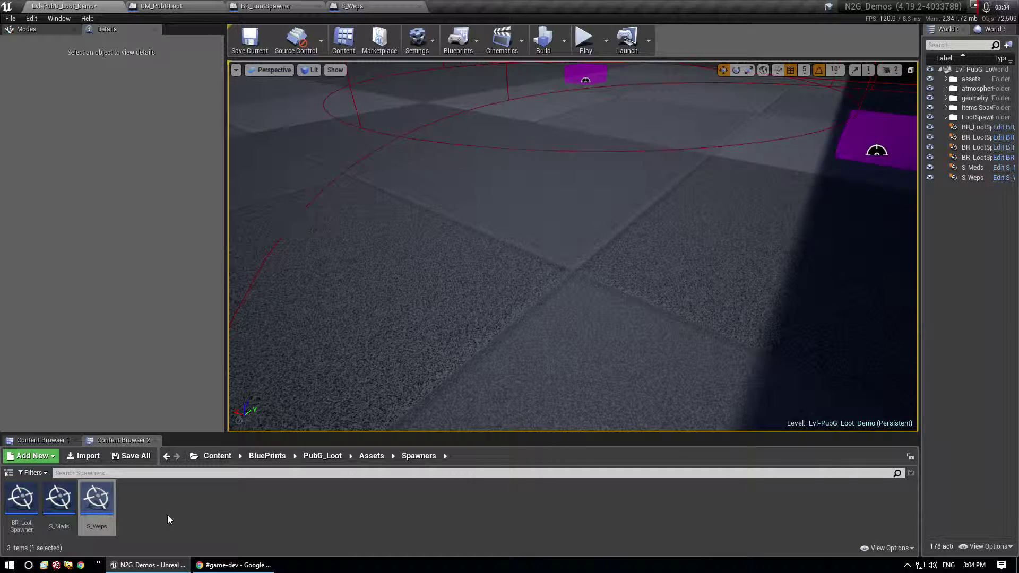
Step: Place a plain BR_LootSpawner on the ground in front of the building and add four elements to its Weapons List
{"action": "mouse_move", "coordinate": [510, 286]}
{"action": "right_mouse_down"}
{"action": "mouse_move", "coordinate": [509, 191]}
{"action": "mouse_move", "coordinate": [510, 308]}
{"action": "mouse_move", "coordinate": [510, 297]}
{"action": "mouse_move", "coordinate": [520, 301]}
{"action": "right_mouse_up"}
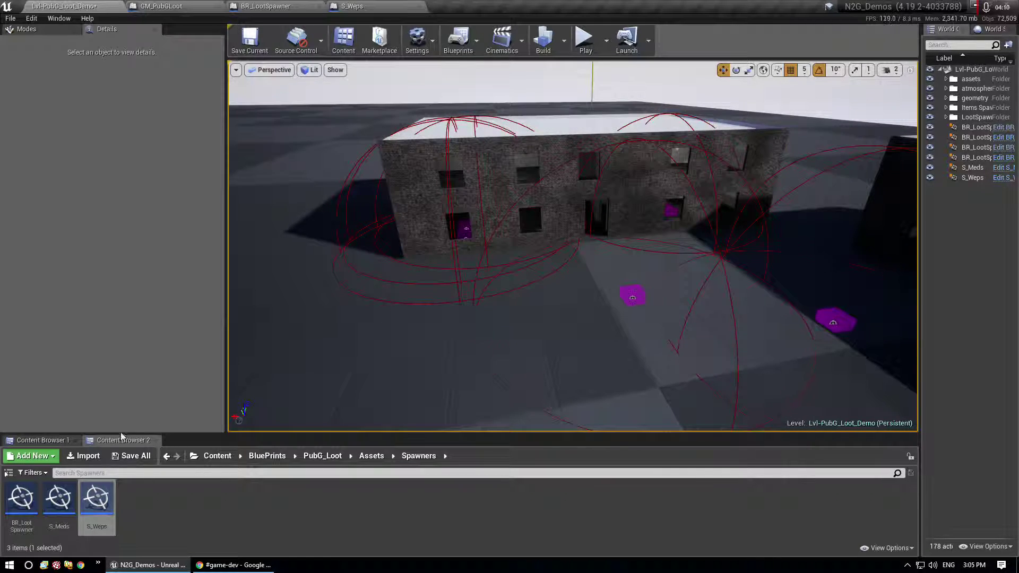
{"action": "left_click_drag", "start_coordinate": [22, 497], "coordinate": [332, 359]}
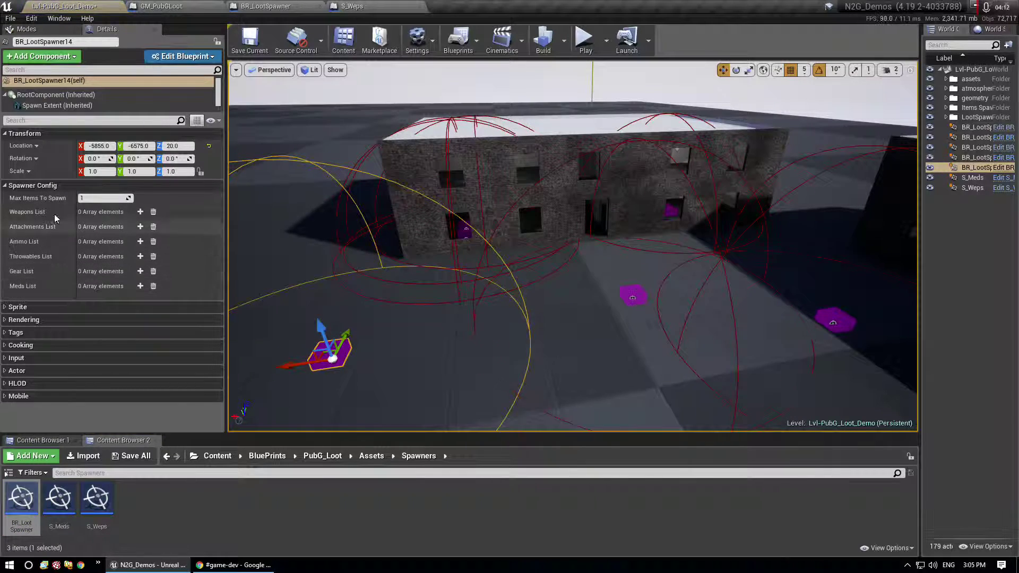
{"action": "left_click", "coordinate": [140, 212]}
{"action": "left_click", "coordinate": [140, 211]}
{"action": "left_click", "coordinate": [140, 211]}
{"action": "left_click", "coordinate": [140, 212]}
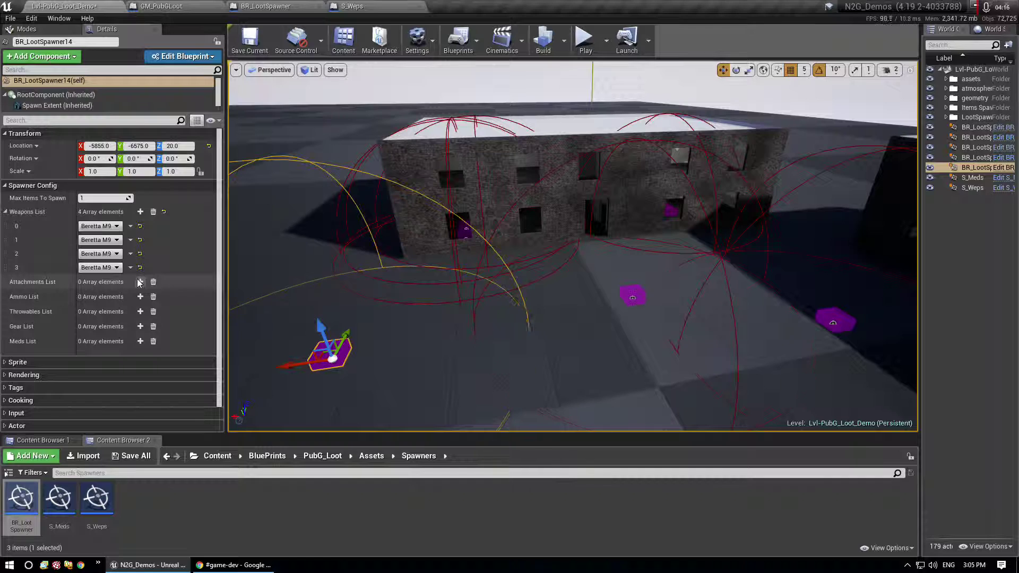
Step: Add two Meds, one Throwables and two Attachments elements to the new BR_LootSpawner, and delete that spawner
{"action": "left_click", "coordinate": [140, 341]}
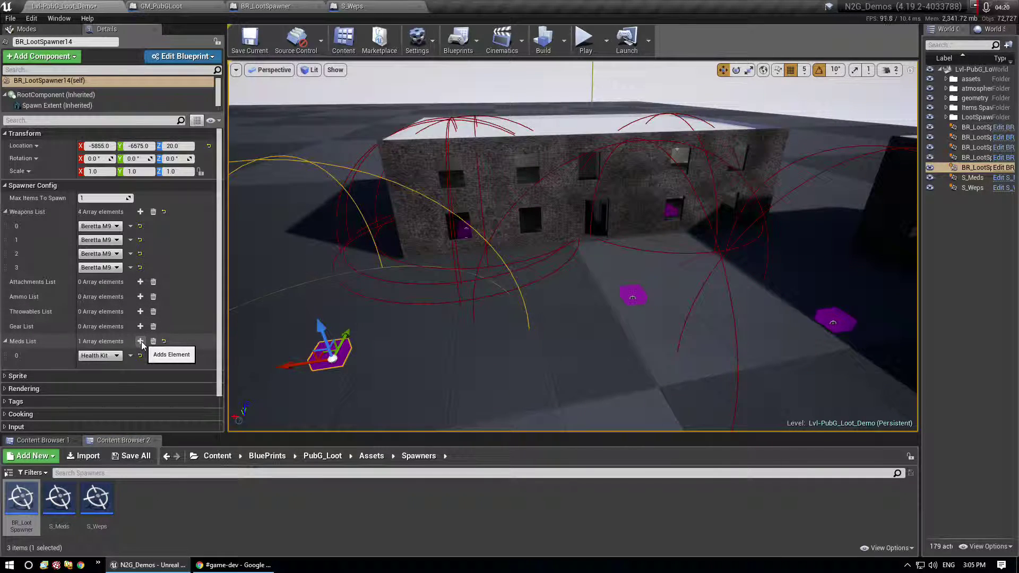
{"action": "left_click", "coordinate": [140, 341]}
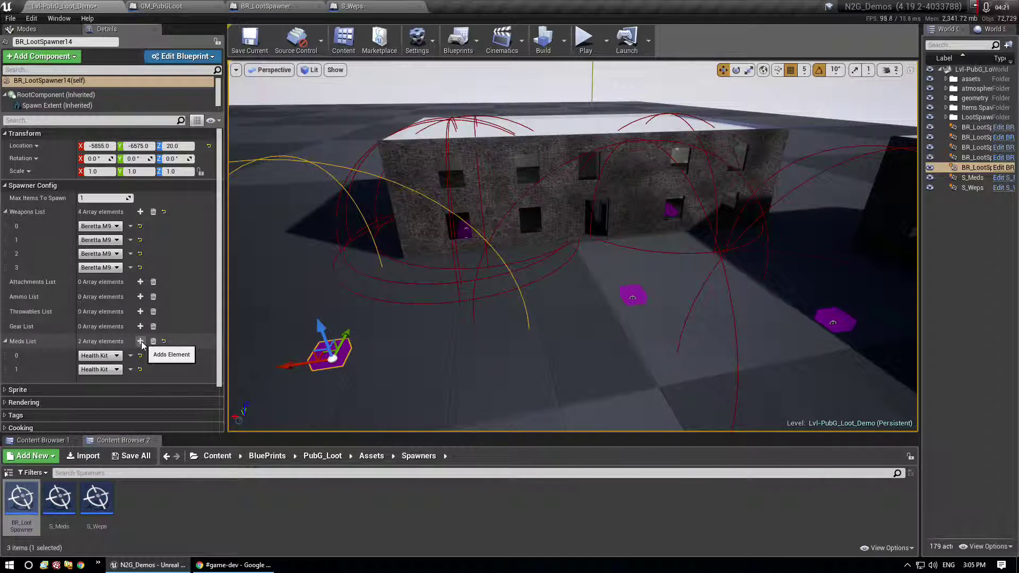
{"action": "left_click", "coordinate": [140, 311]}
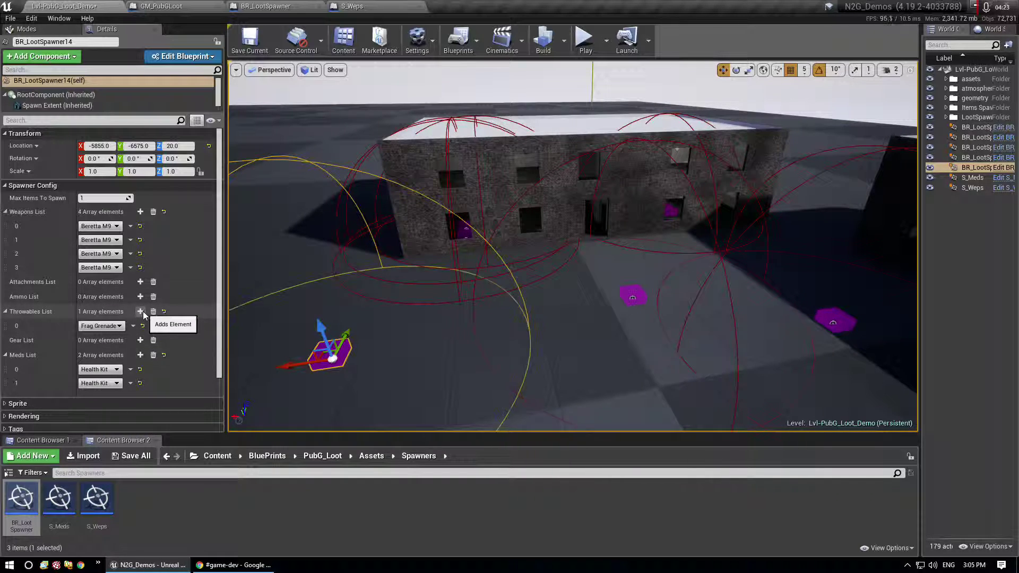
{"action": "left_click", "coordinate": [140, 282]}
{"action": "left_click", "coordinate": [140, 282]}
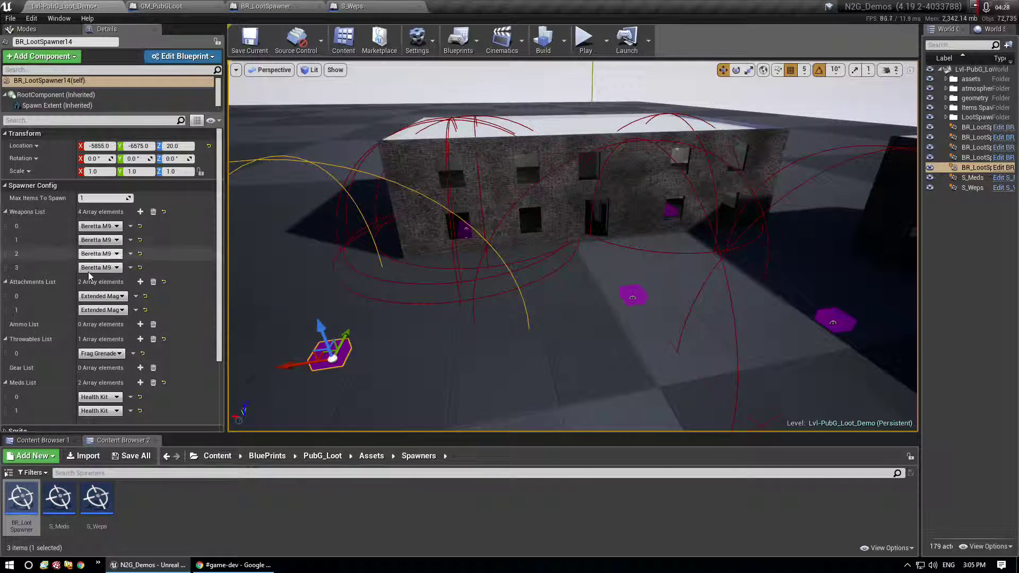
{"action": "key", "text": "Delete"}
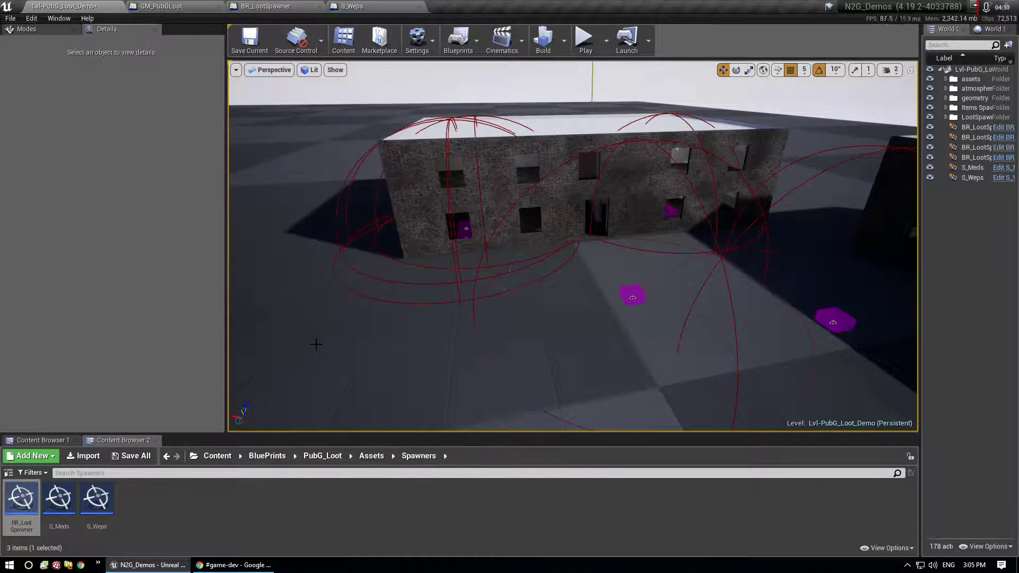
Step: Place a second S_Weps spawner in front of the building, with Booster Pills in its Meds List and Flash Grenade in its Throwables List
{"action": "left_click_drag", "start_coordinate": [96, 499], "coordinate": [322, 350]}
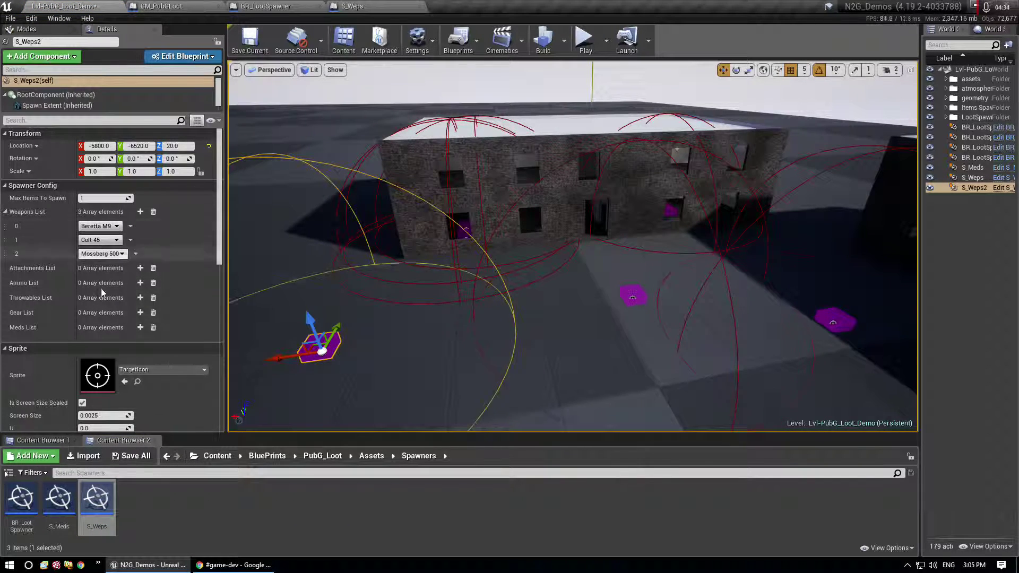
{"action": "left_click", "coordinate": [140, 328]}
{"action": "left_click", "coordinate": [100, 342]}
{"action": "left_click", "coordinate": [98, 357]}
{"action": "left_click", "coordinate": [140, 297]}
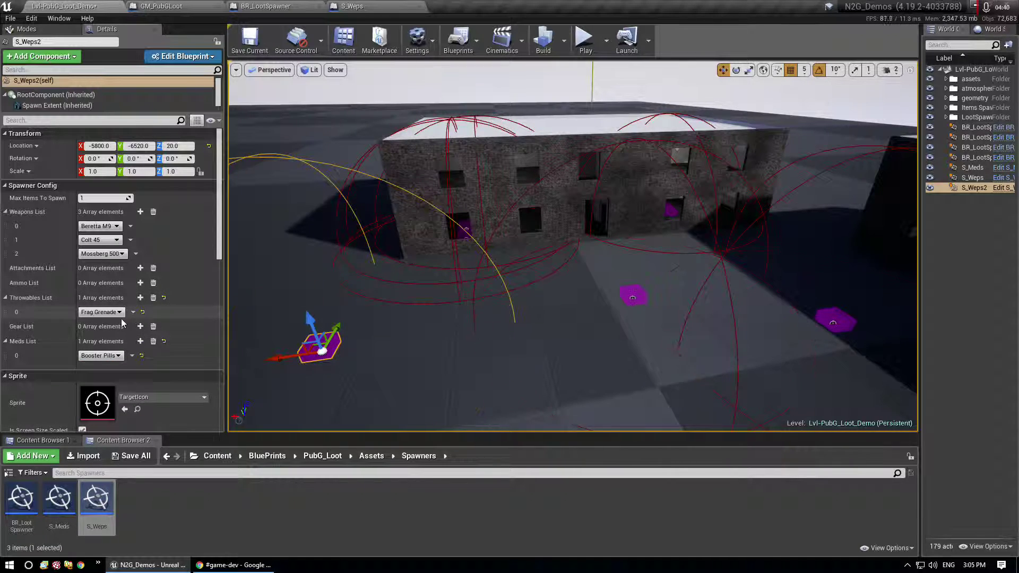
{"action": "left_click", "coordinate": [100, 312]}
{"action": "left_click", "coordinate": [106, 336]}
Step: Set the second S_Weps spawner's Max Items To Spawn to 2, save the level and clear the selection
{"action": "left_click", "coordinate": [104, 198]}
{"action": "type", "text": "2"}
{"action": "key", "text": "Return"}
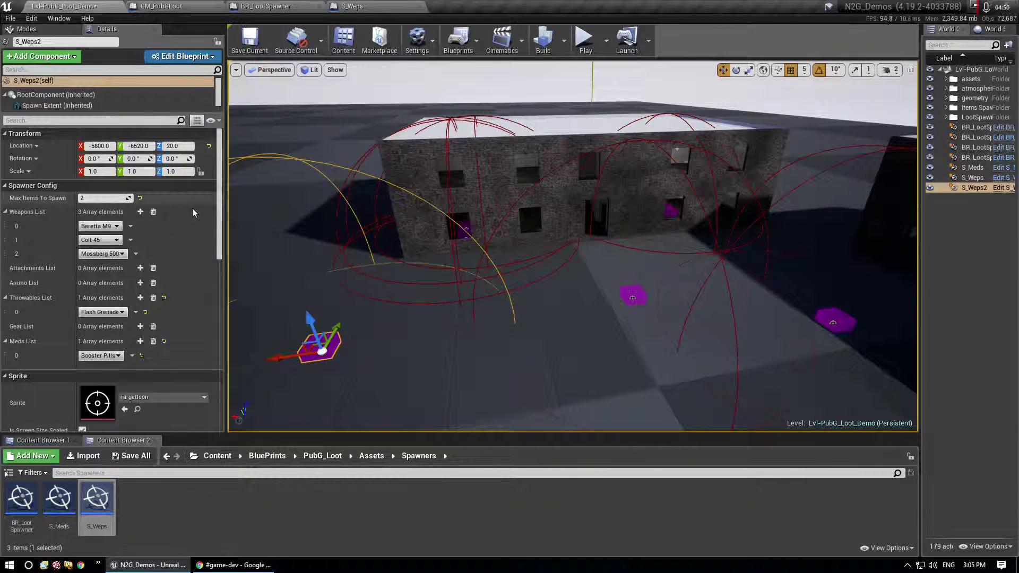
{"action": "left_click", "coordinate": [250, 38]}
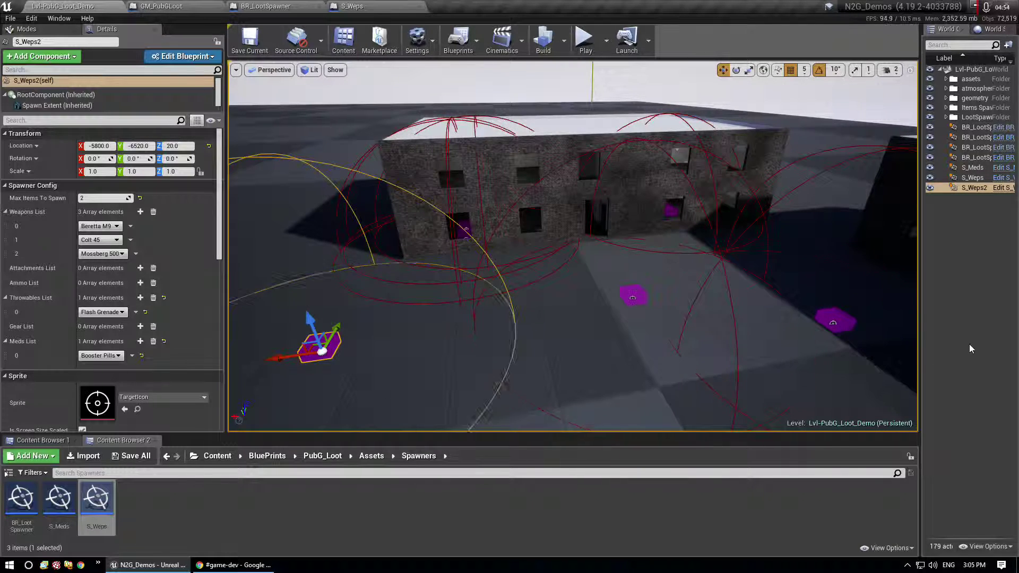
{"action": "key", "text": "Escape"}
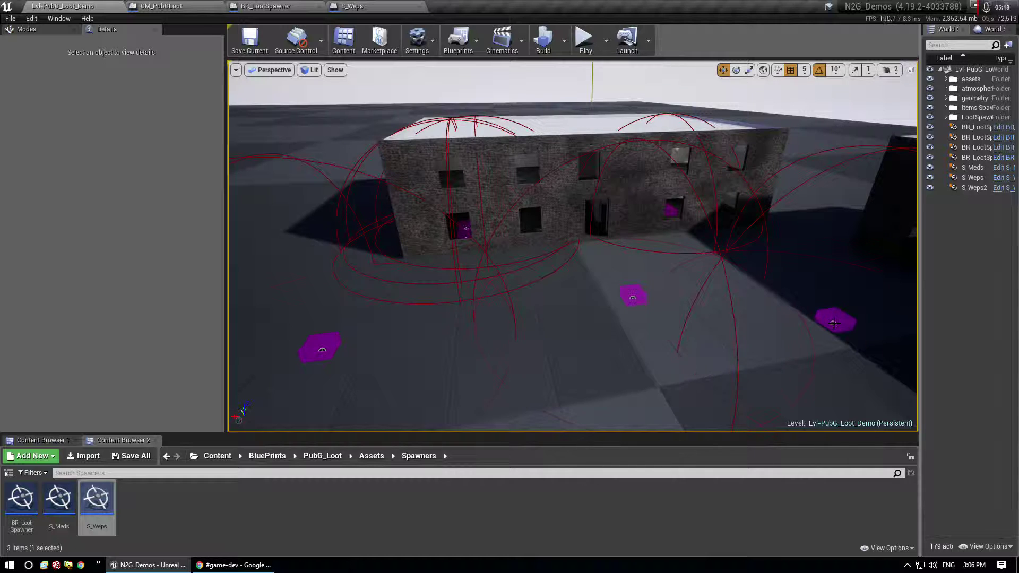
Step: Compare the Spawner Config of the first placed S_Weps spawner with those of the BR_LootSpawners inside the building
{"action": "left_click", "coordinate": [834, 321]}
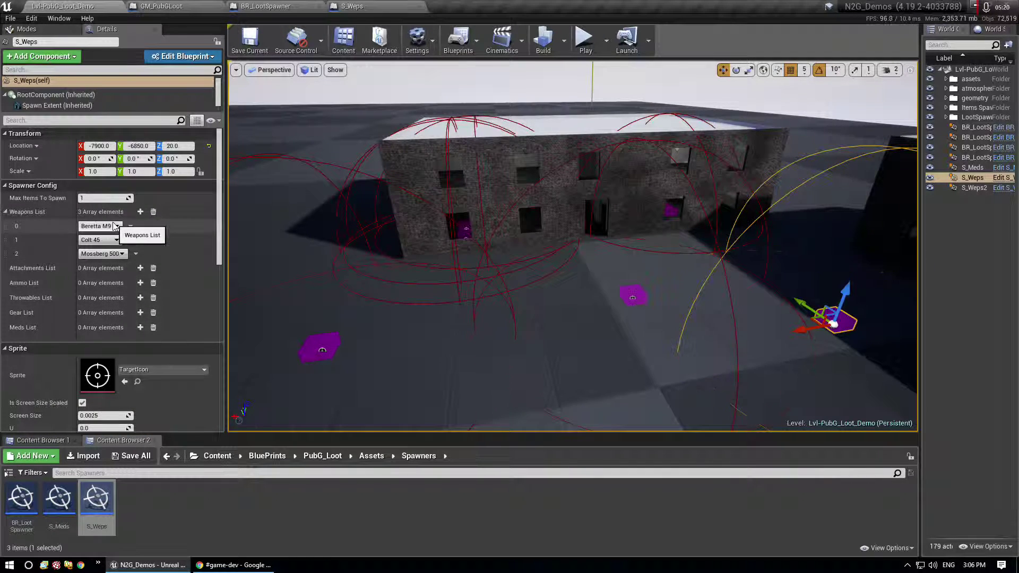
{"action": "left_click", "coordinate": [969, 138]}
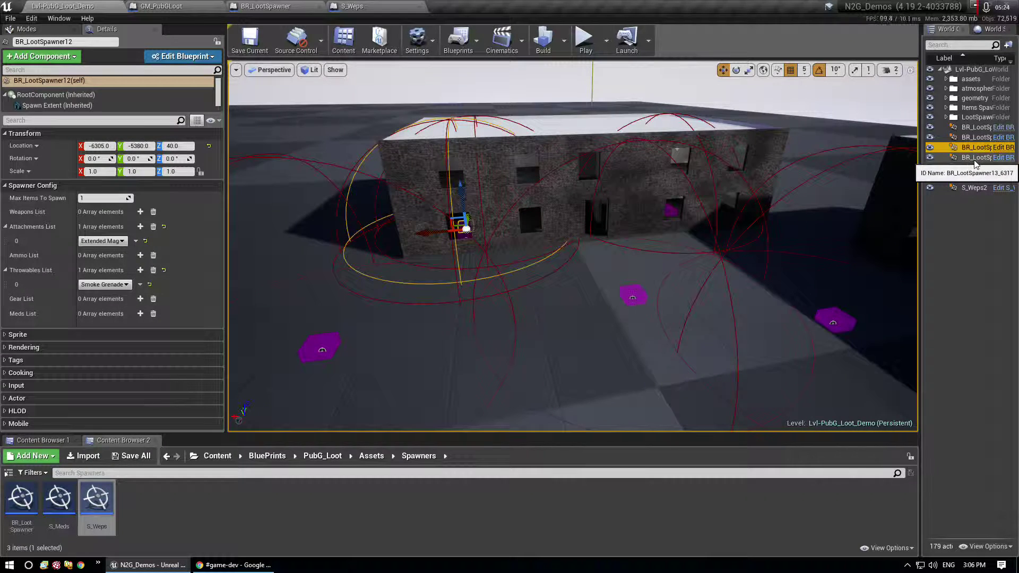
{"action": "left_click", "coordinate": [974, 158]}
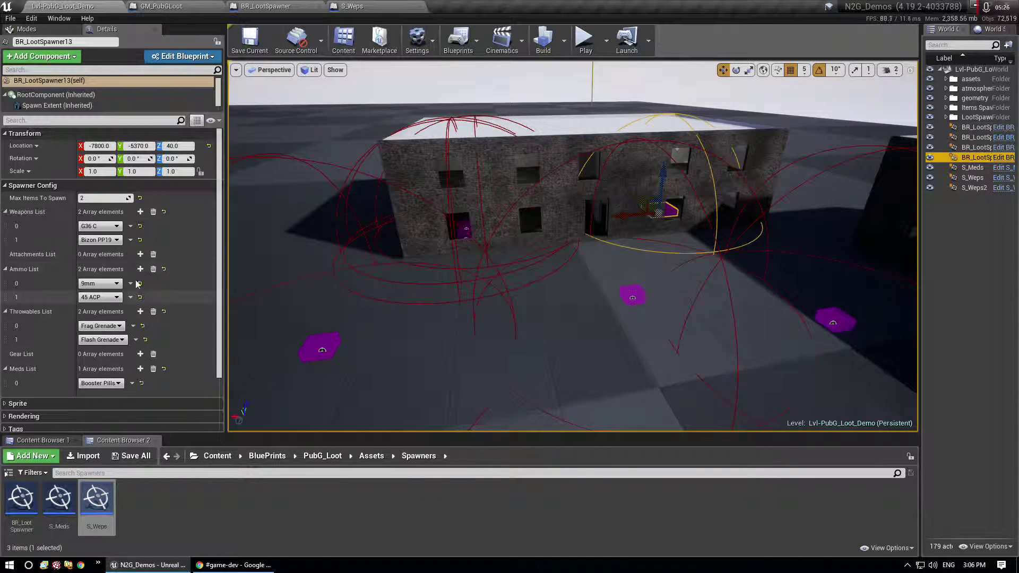